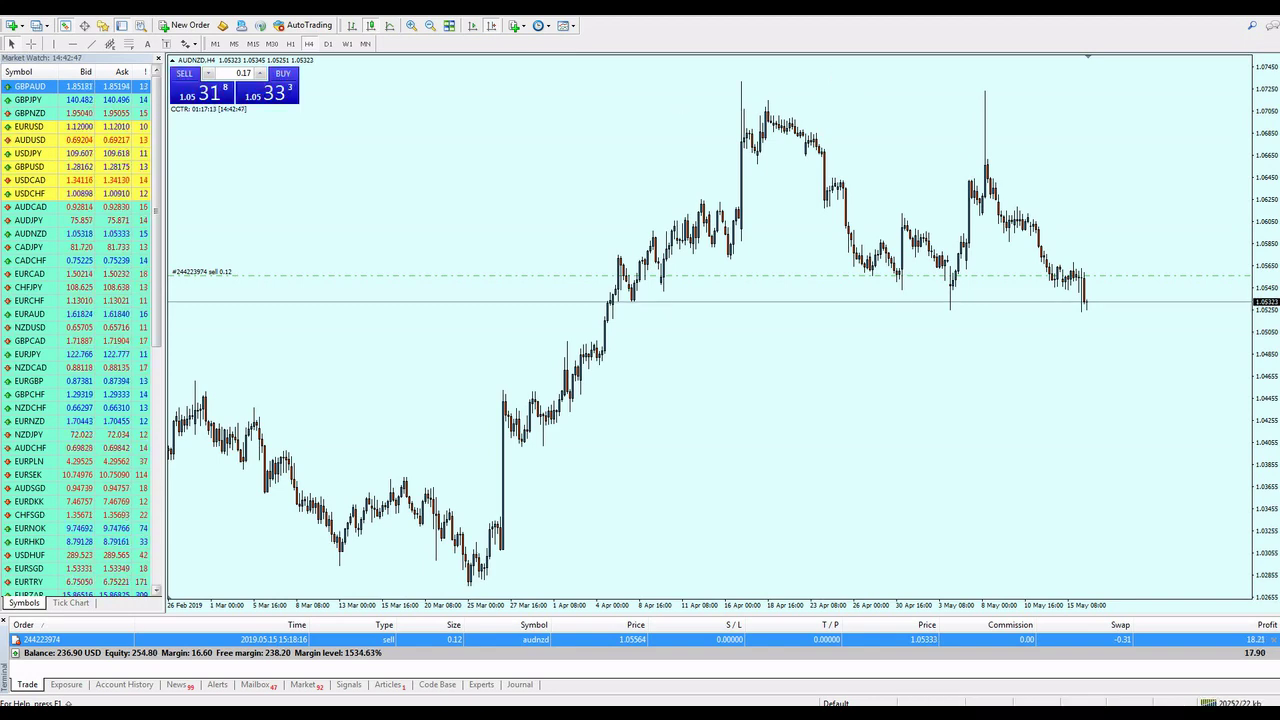
From the YouTube channel page, open a new Notepad note listing "hit and Run", "hit and run (ichimuko)" and "Trendlines"
{"action": "left_click", "coordinate": [55, 697]}
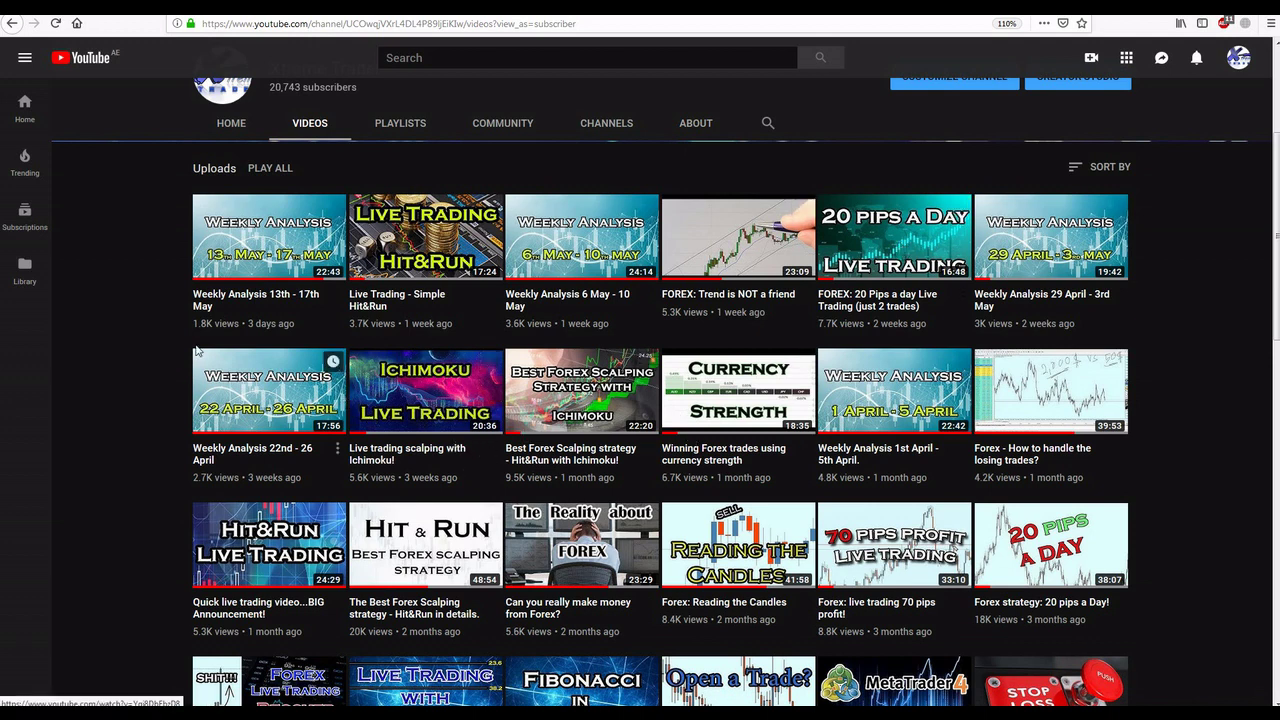
{"action": "mouse_move", "coordinate": [100, 716]}
{"action": "left_click", "coordinate": [16, 698]}
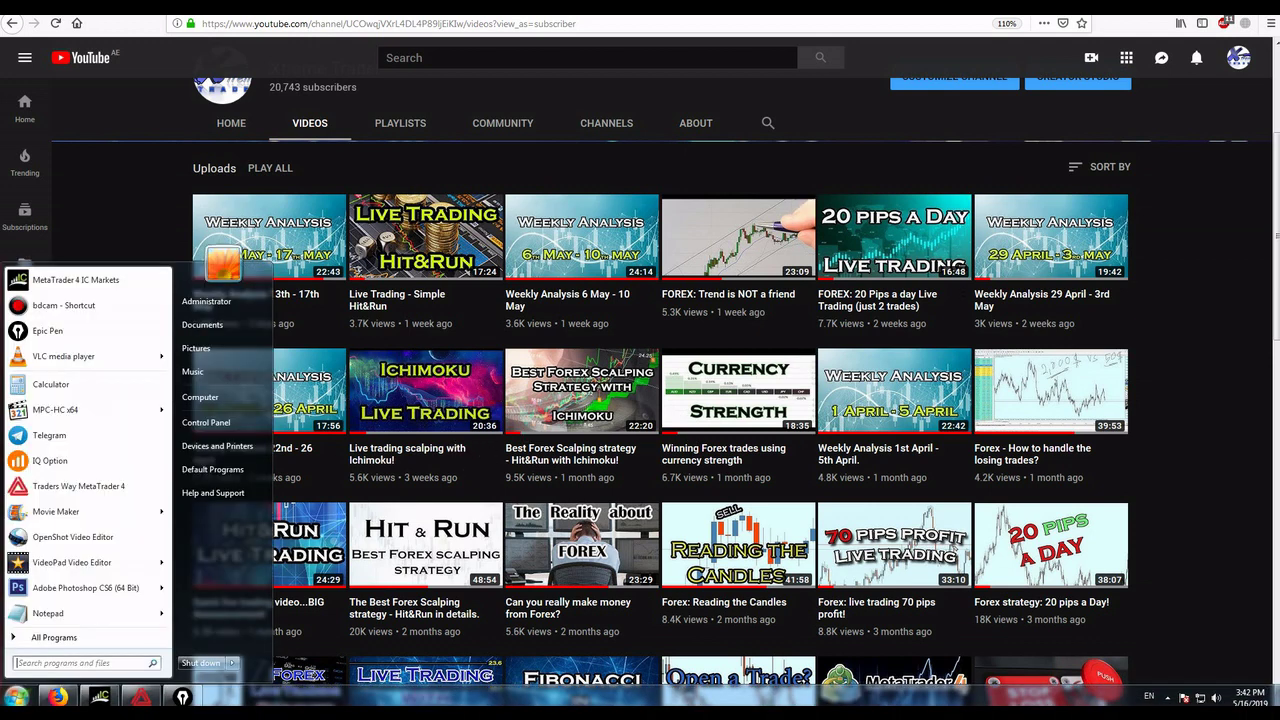
{"action": "type", "text": "notepad"}
{"action": "key", "text": "Return"}
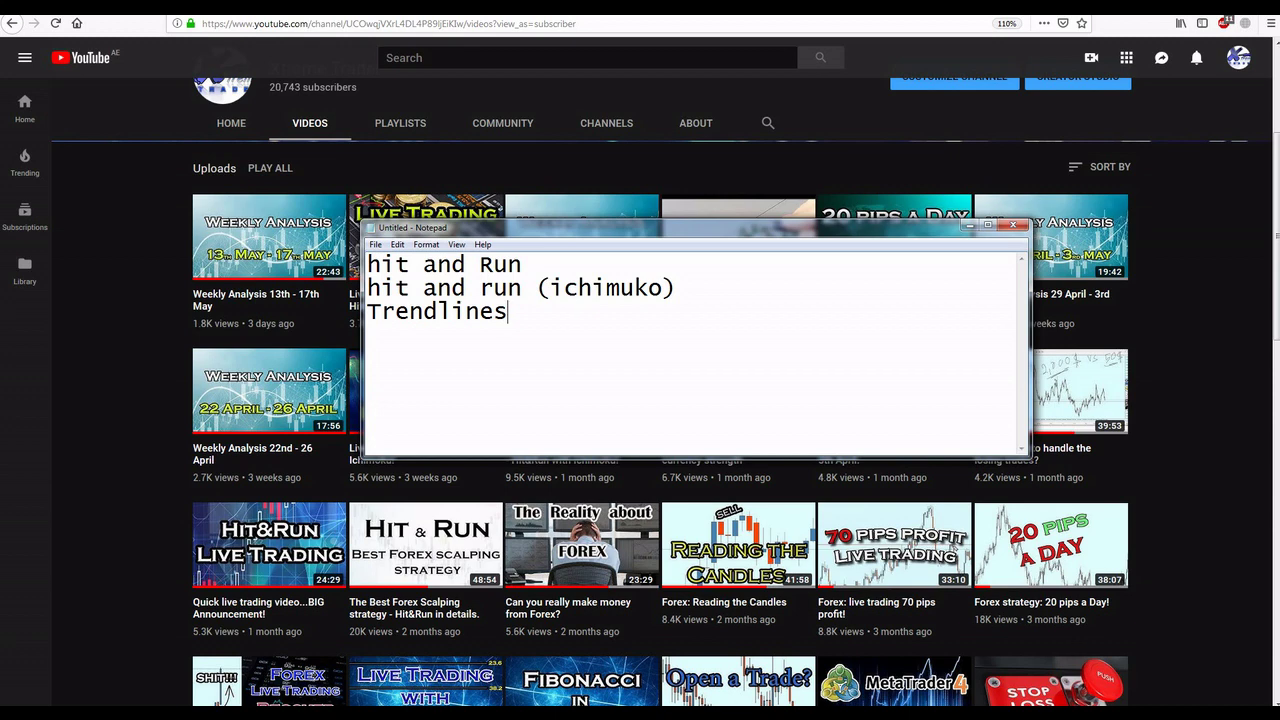
Browse the YouTube channel's uploads down to the older hit-and-run and trendline videos
{"action": "left_click", "coordinate": [141, 371]}
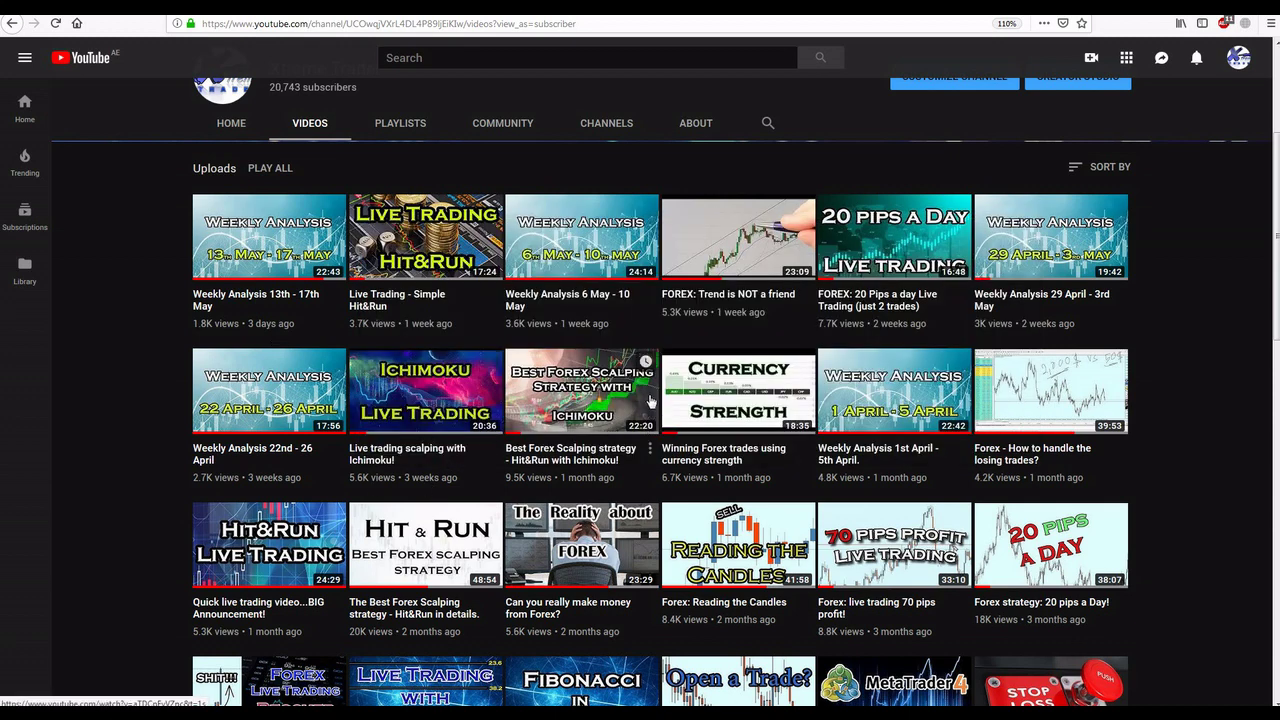
{"action": "scroll", "coordinate": [651, 396], "scroll_direction": "down", "scroll_amount": 5}
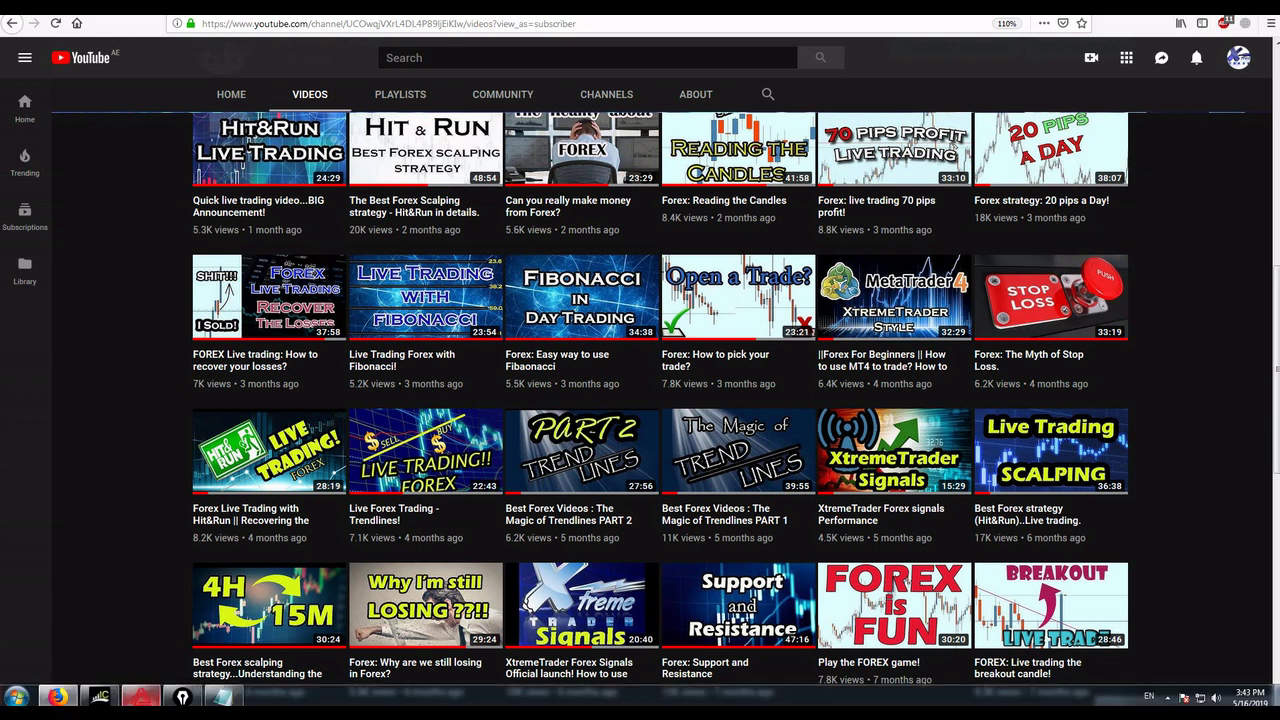
Switch to MetaTrader and draw a rising trendline across the late-February, mid-April and early-May highs on the AUDNZD H4 chart
{"action": "left_click", "coordinate": [100, 697]}
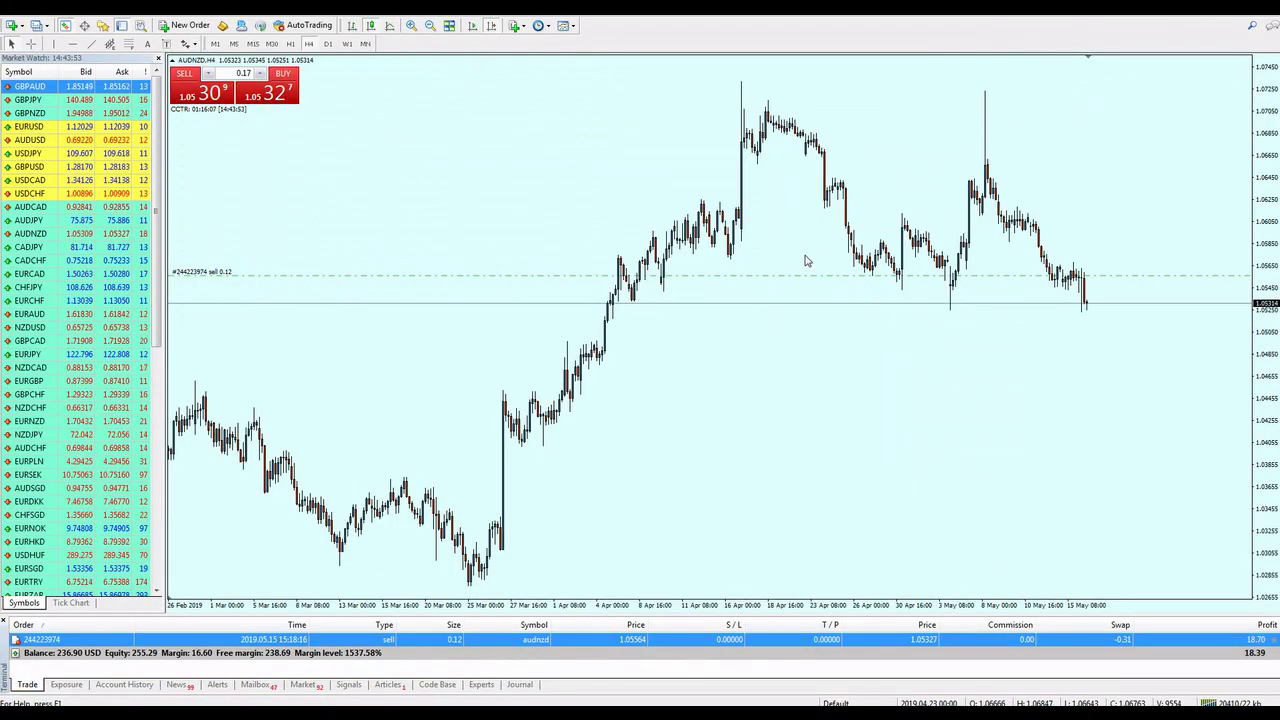
{"action": "left_click_drag", "start_coordinate": [798, 207], "coordinate": [852, 206]}
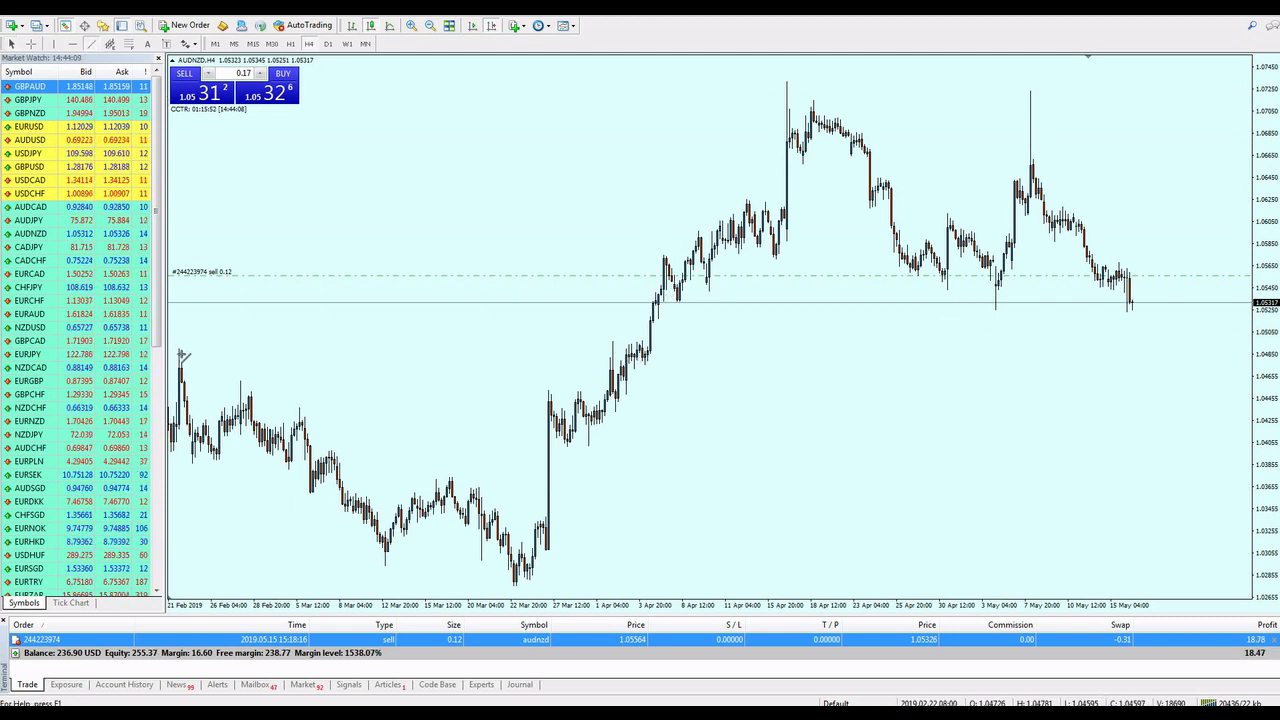
{"action": "left_click_drag", "start_coordinate": [180, 352], "coordinate": [808, 186]}
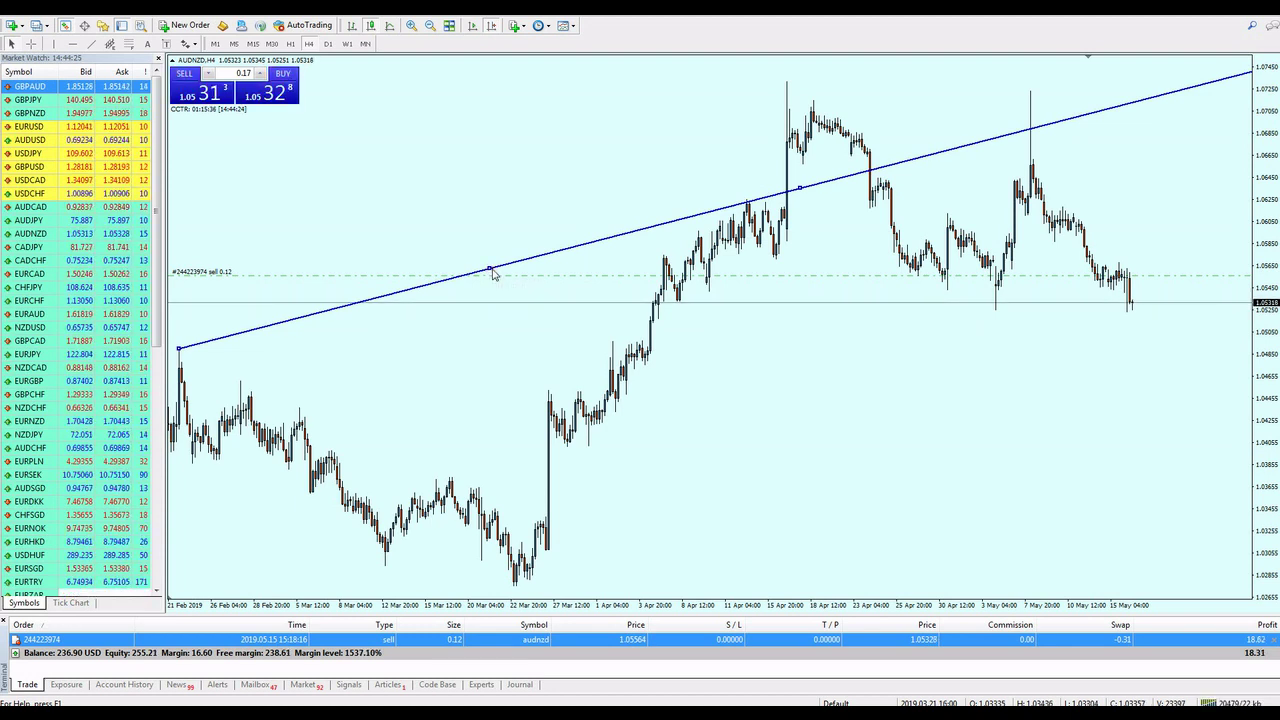
{"action": "left_click_drag", "start_coordinate": [488, 270], "coordinate": [548, 307]}
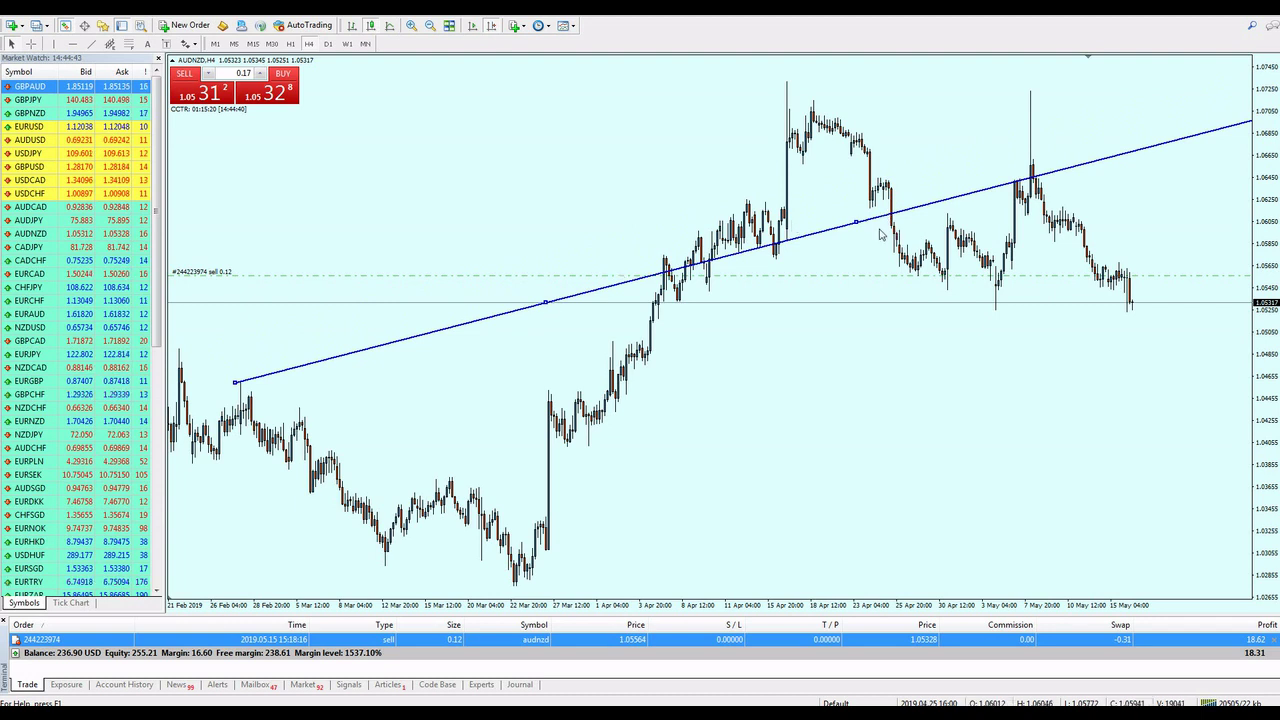
{"action": "left_click_drag", "start_coordinate": [856, 221], "coordinate": [857, 163]}
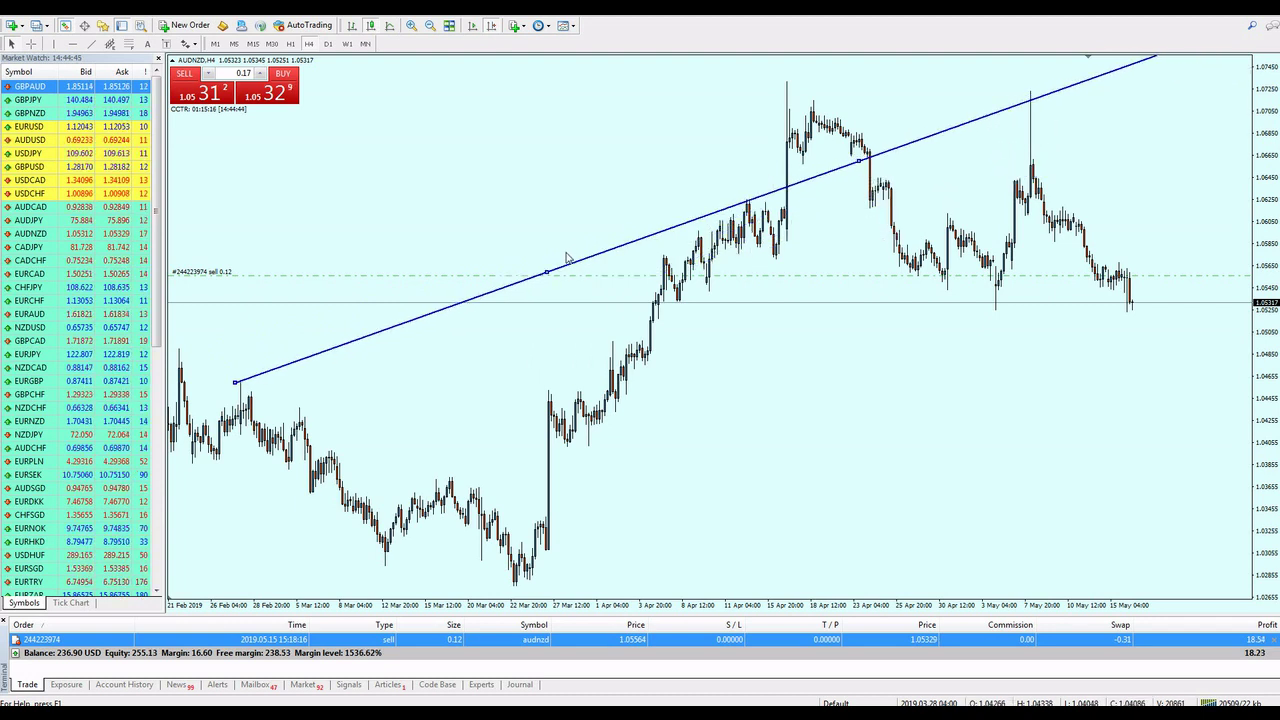
{"action": "left_click_drag", "start_coordinate": [549, 272], "coordinate": [516, 287]}
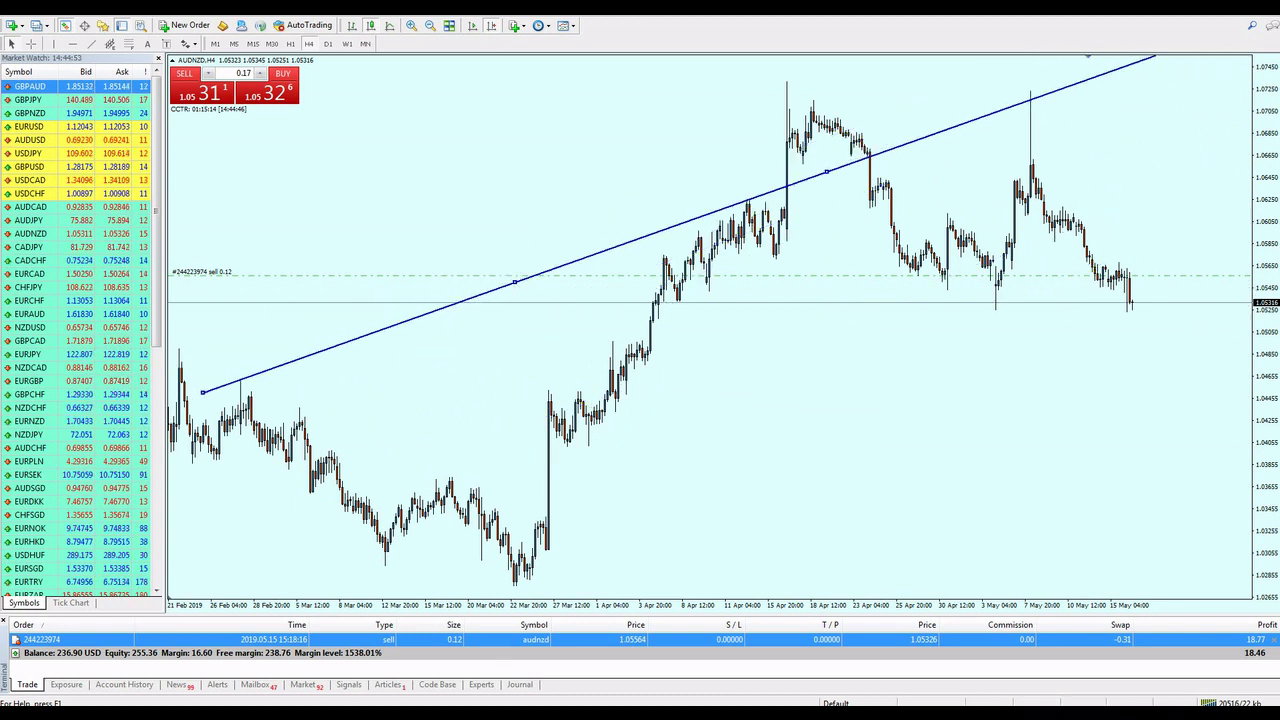
Circle the late-February and mid-April highs where the trendline meets price
{"action": "left_click_drag", "start_coordinate": [286, 406], "coordinate": [270, 403]}
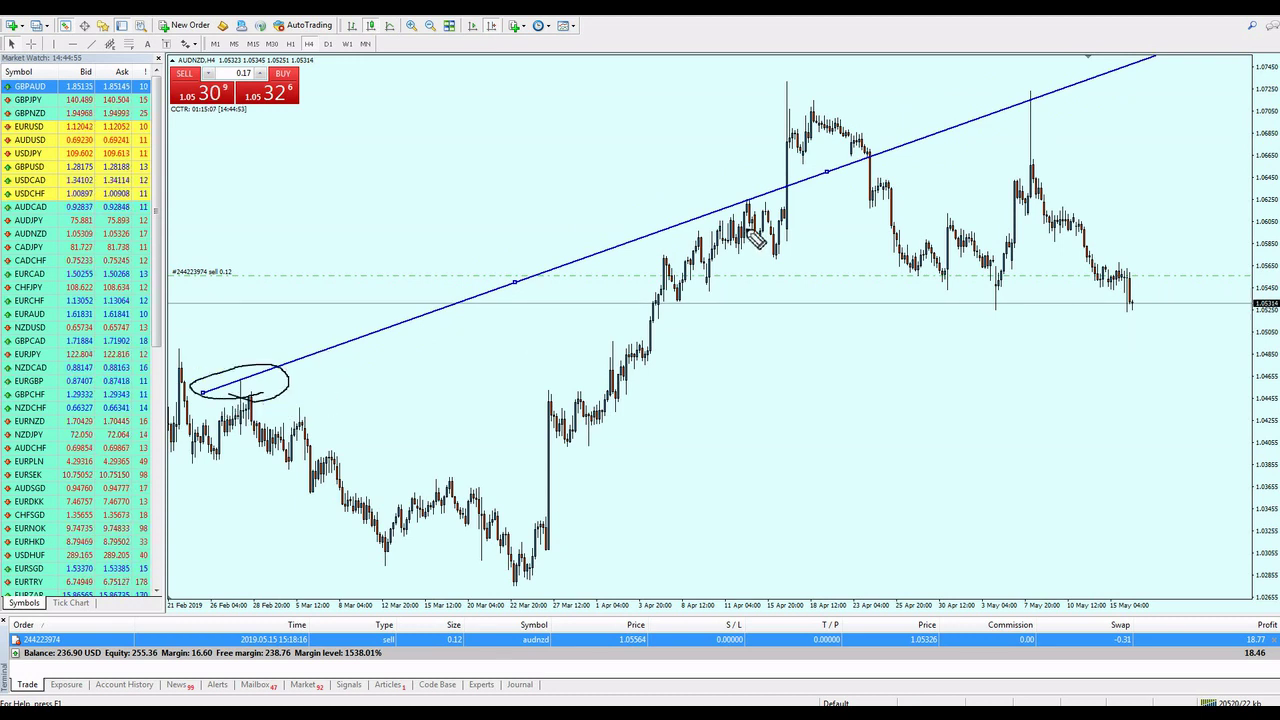
{"action": "left_click_drag", "start_coordinate": [738, 194], "coordinate": [738, 206]}
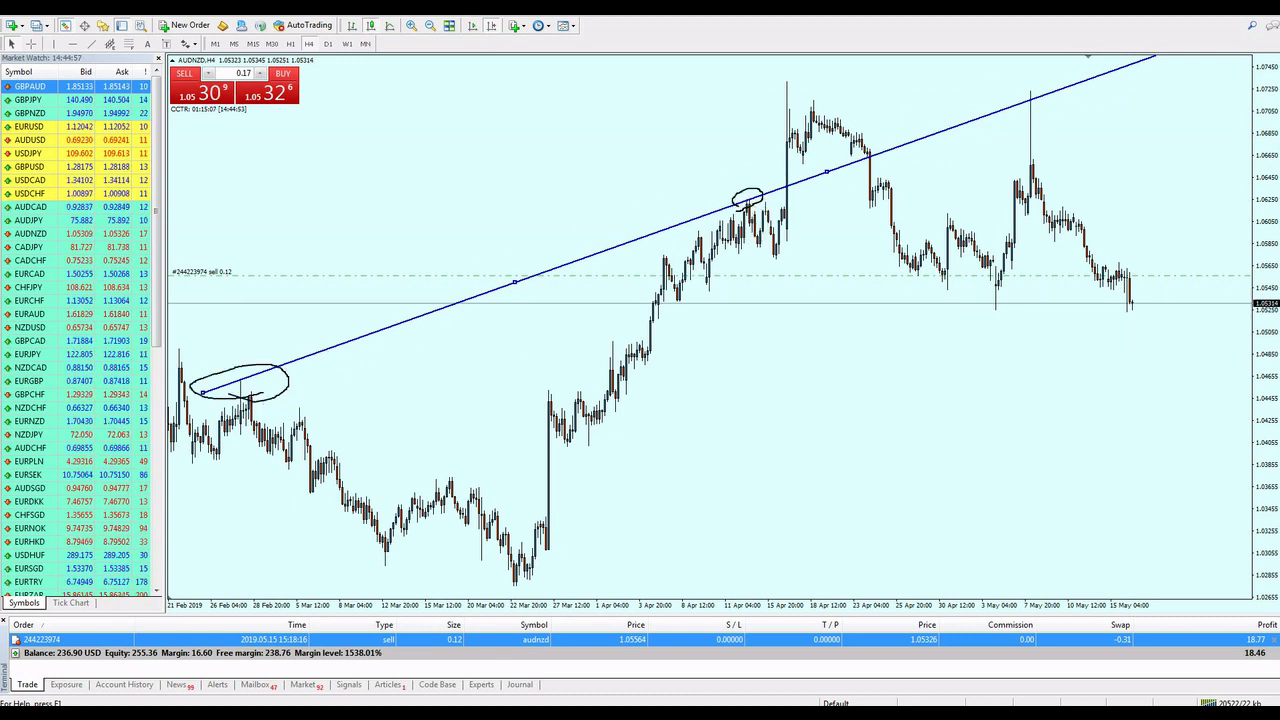
Move the trendline in parallel onto the late-March and early-May lows and circle its contact points and the mid-May break
{"action": "left_click_drag", "start_coordinate": [515, 283], "coordinate": [738, 394]}
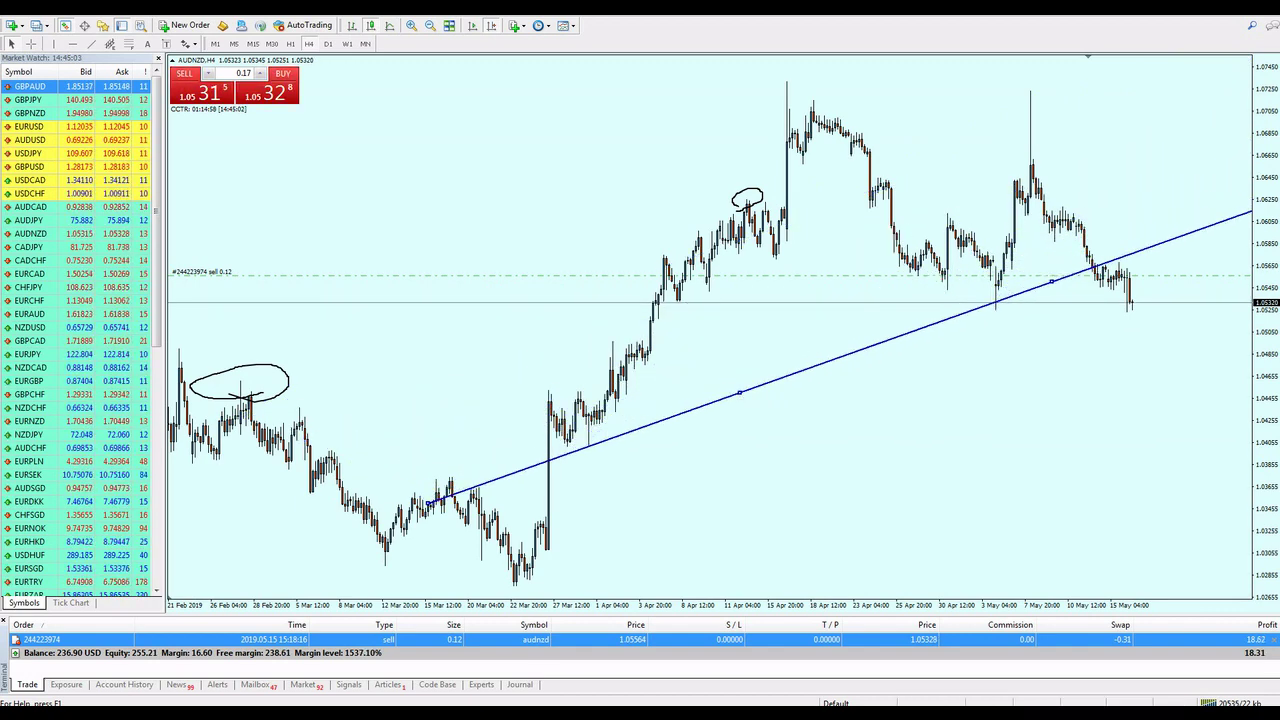
{"action": "mouse_move", "coordinate": [617, 440]}
{"action": "left_mouse_down"}
{"action": "mouse_move", "coordinate": [578, 454]}
{"action": "mouse_move", "coordinate": [601, 427]}
{"action": "left_mouse_up"}
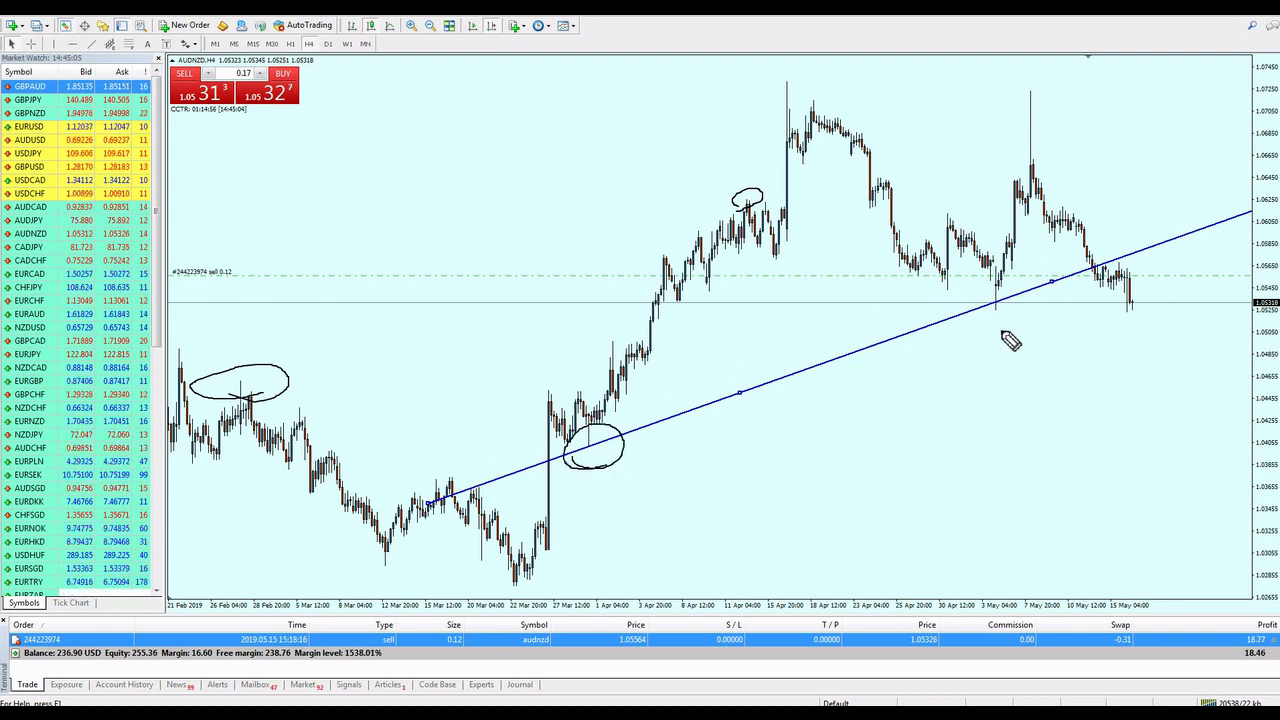
{"action": "mouse_move", "coordinate": [983, 324]}
{"action": "left_mouse_down"}
{"action": "mouse_move", "coordinate": [1026, 294]}
{"action": "mouse_move", "coordinate": [1039, 339]}
{"action": "left_mouse_up"}
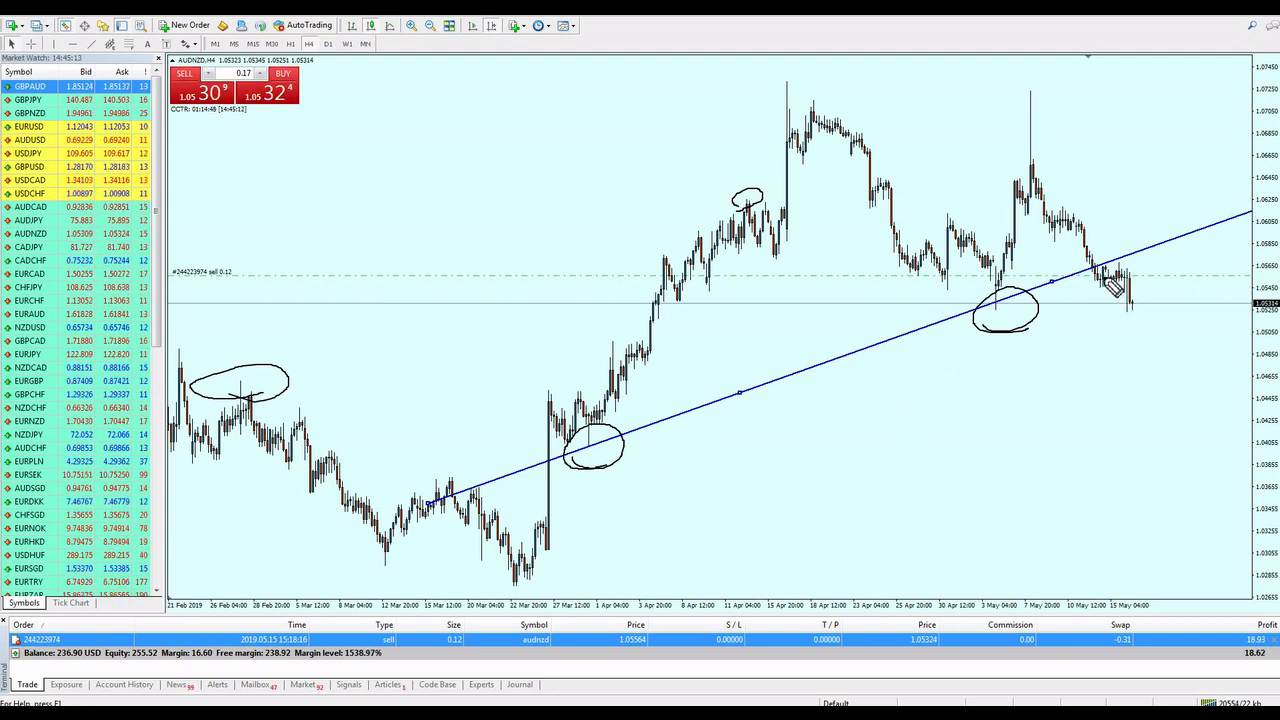
{"action": "left_click_drag", "start_coordinate": [1100, 264], "coordinate": [1098, 270]}
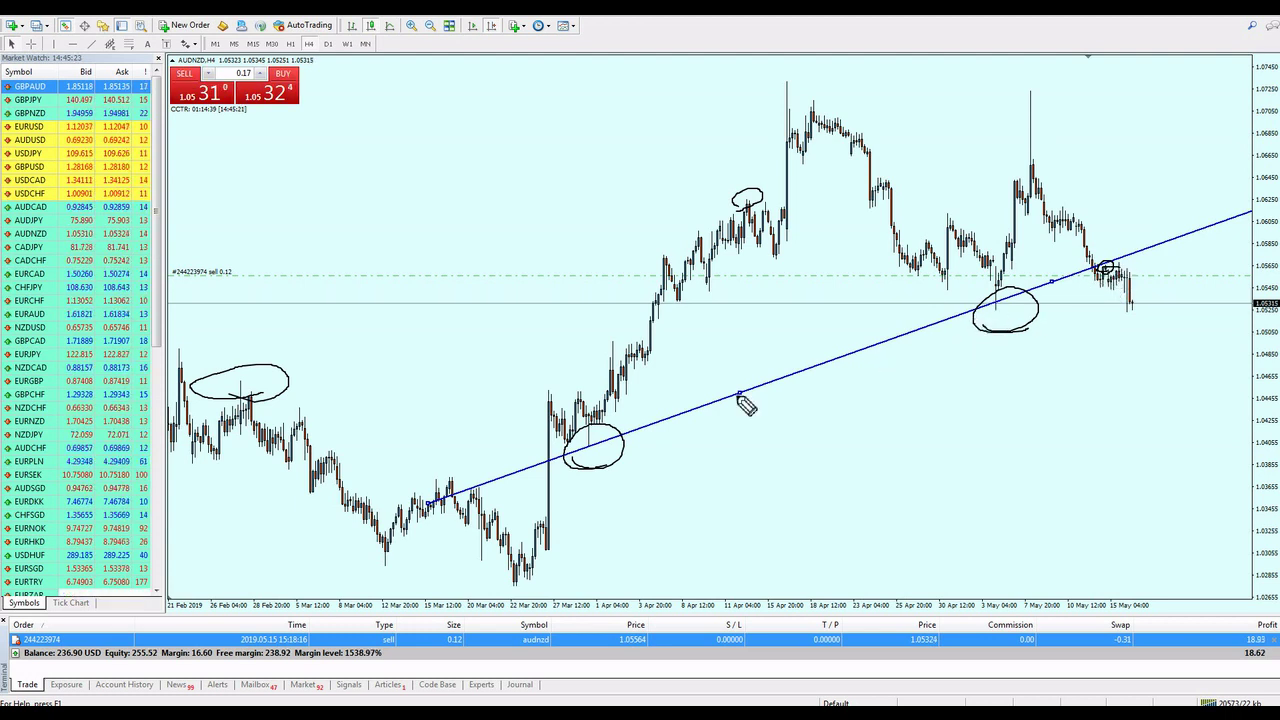
Trace the trendline freehand, sketch the possible bounce, the drop and the entry level at the break, and clear all pen annotations
{"action": "mouse_move", "coordinate": [462, 505]}
{"action": "left_mouse_down"}
{"action": "mouse_move", "coordinate": [613, 439]}
{"action": "mouse_move", "coordinate": [839, 377]}
{"action": "mouse_move", "coordinate": [958, 315]}
{"action": "mouse_move", "coordinate": [1162, 245]}
{"action": "left_mouse_up"}
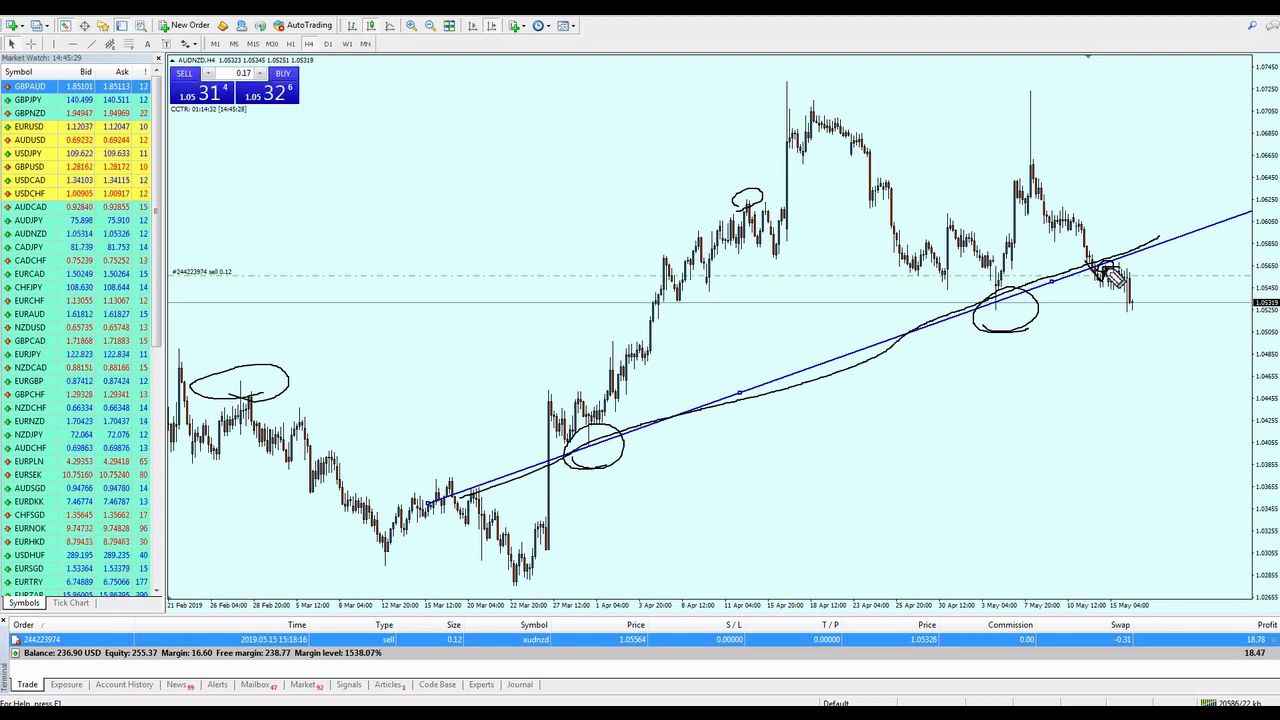
{"action": "left_click_drag", "start_coordinate": [1113, 268], "coordinate": [1135, 182]}
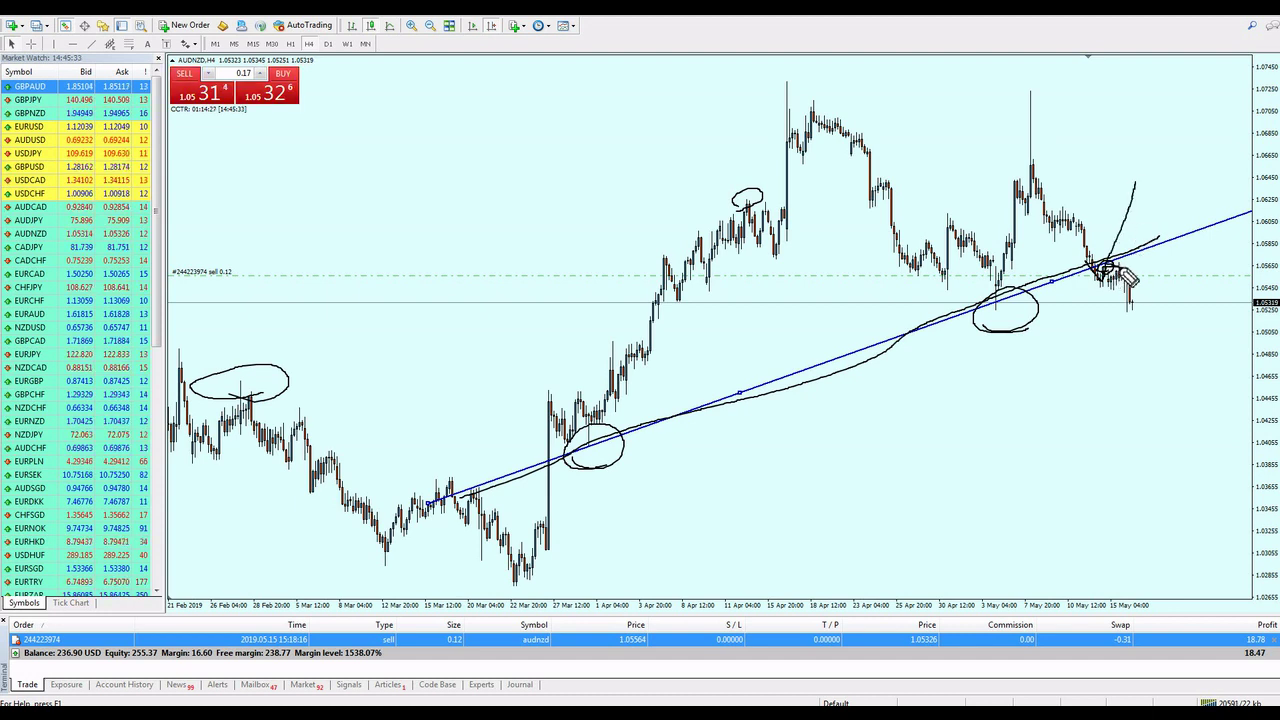
{"action": "left_click_drag", "start_coordinate": [1120, 282], "coordinate": [1138, 318]}
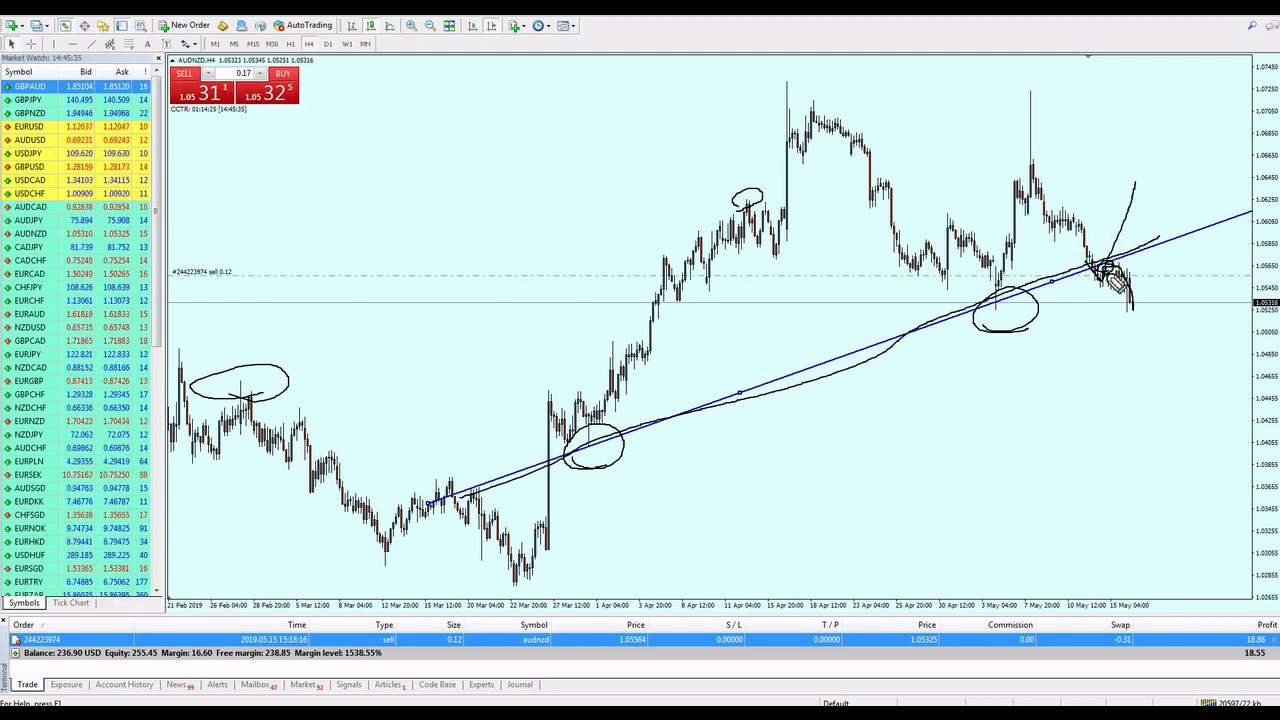
{"action": "left_click_drag", "start_coordinate": [1106, 277], "coordinate": [1162, 278]}
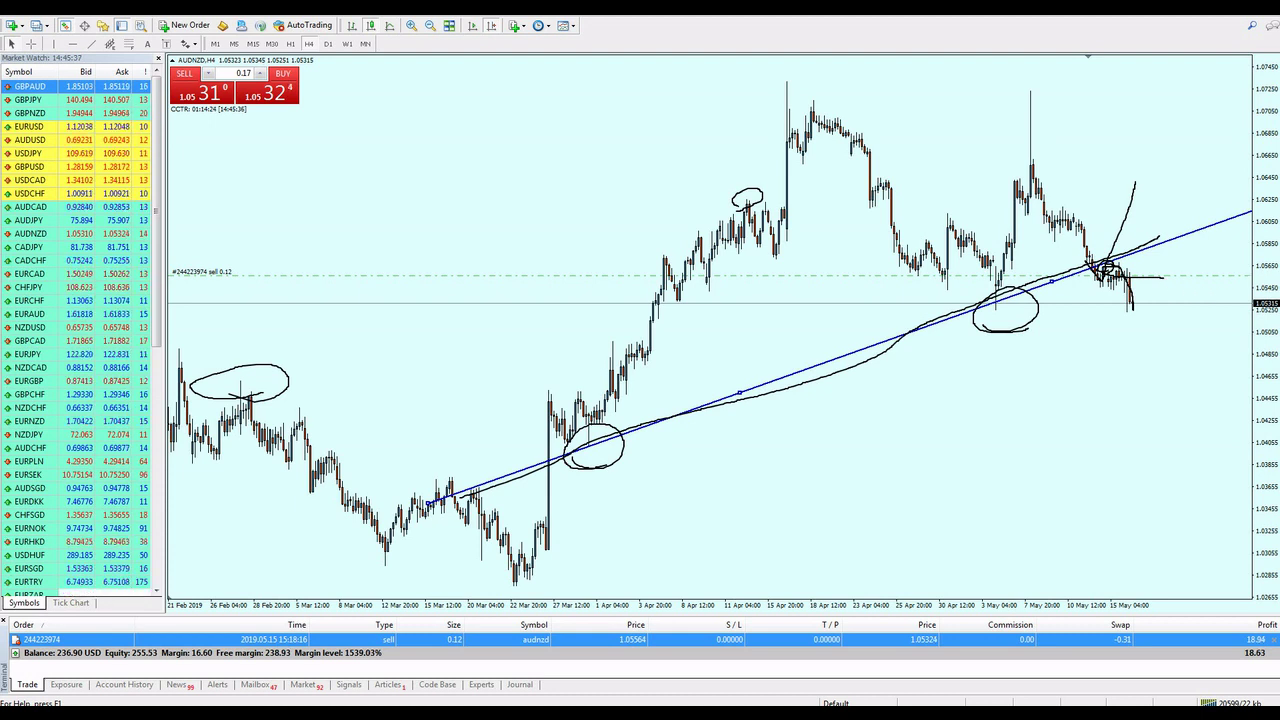
{"action": "key", "text": "Escape"}
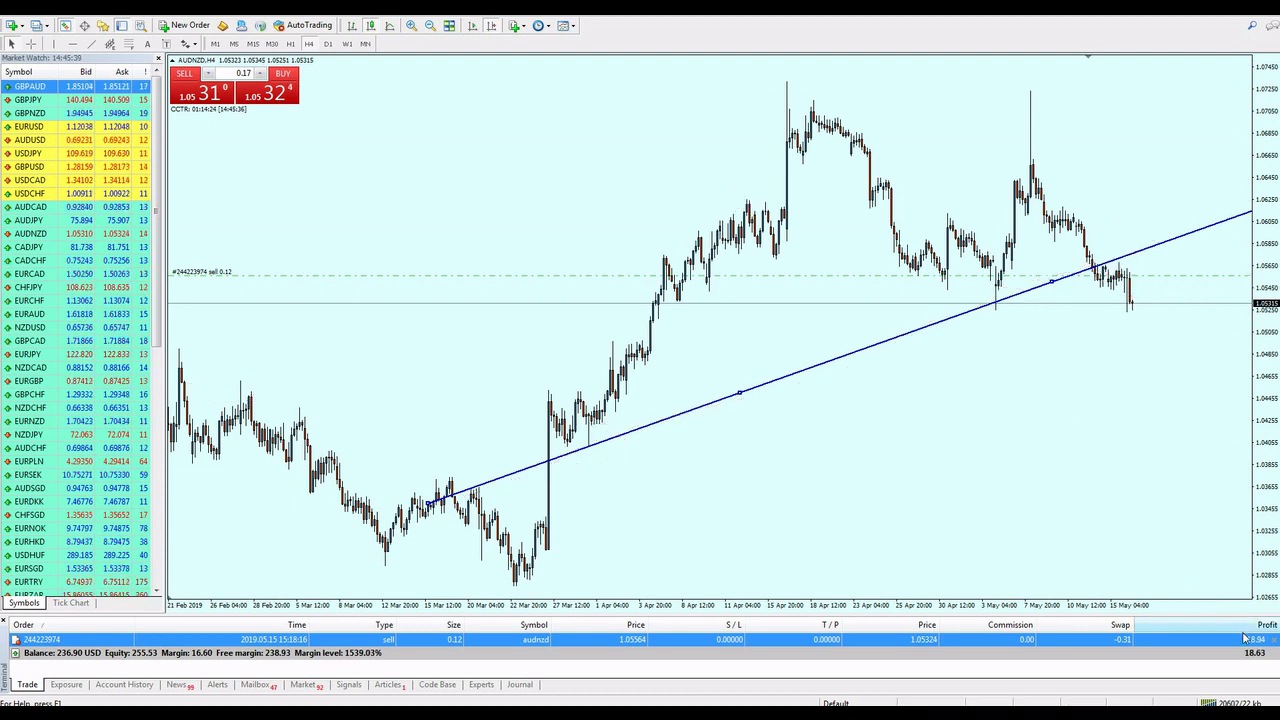
Close the open 0.12-lot AUDNZD sell order and delete the trendline from the chart
{"action": "left_click", "coordinate": [1273, 640]}
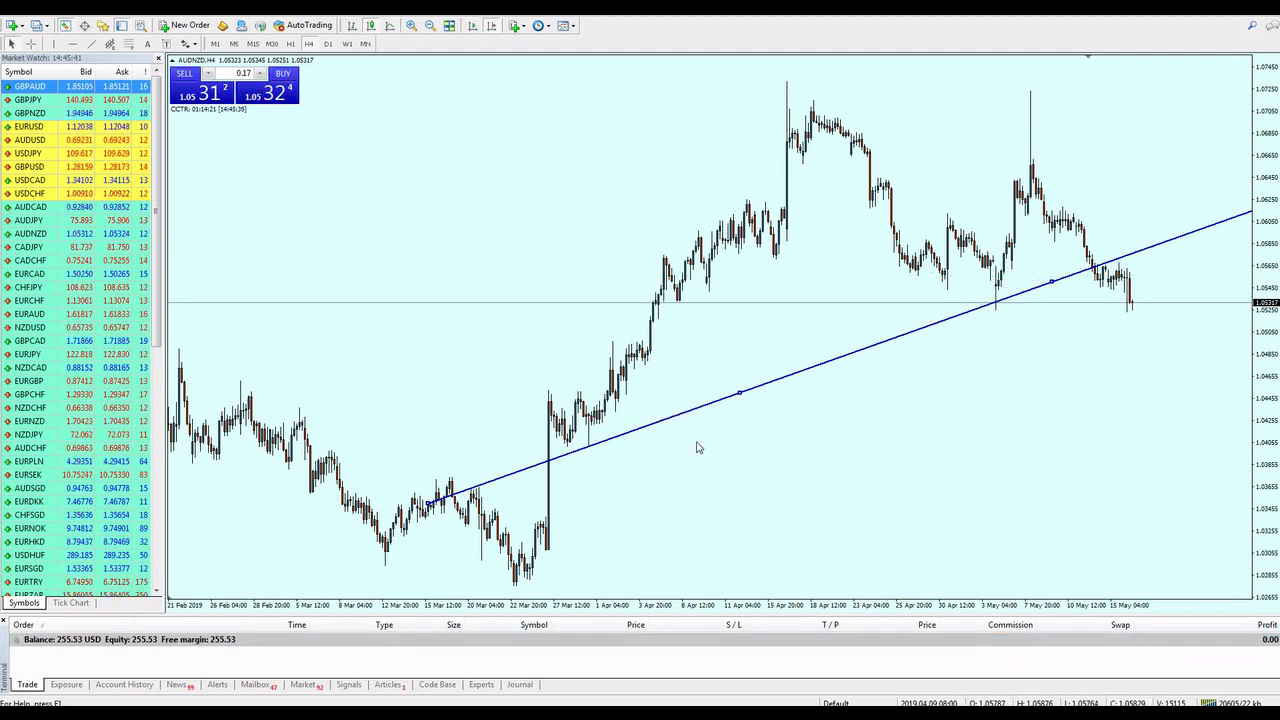
{"action": "key", "text": "Delete"}
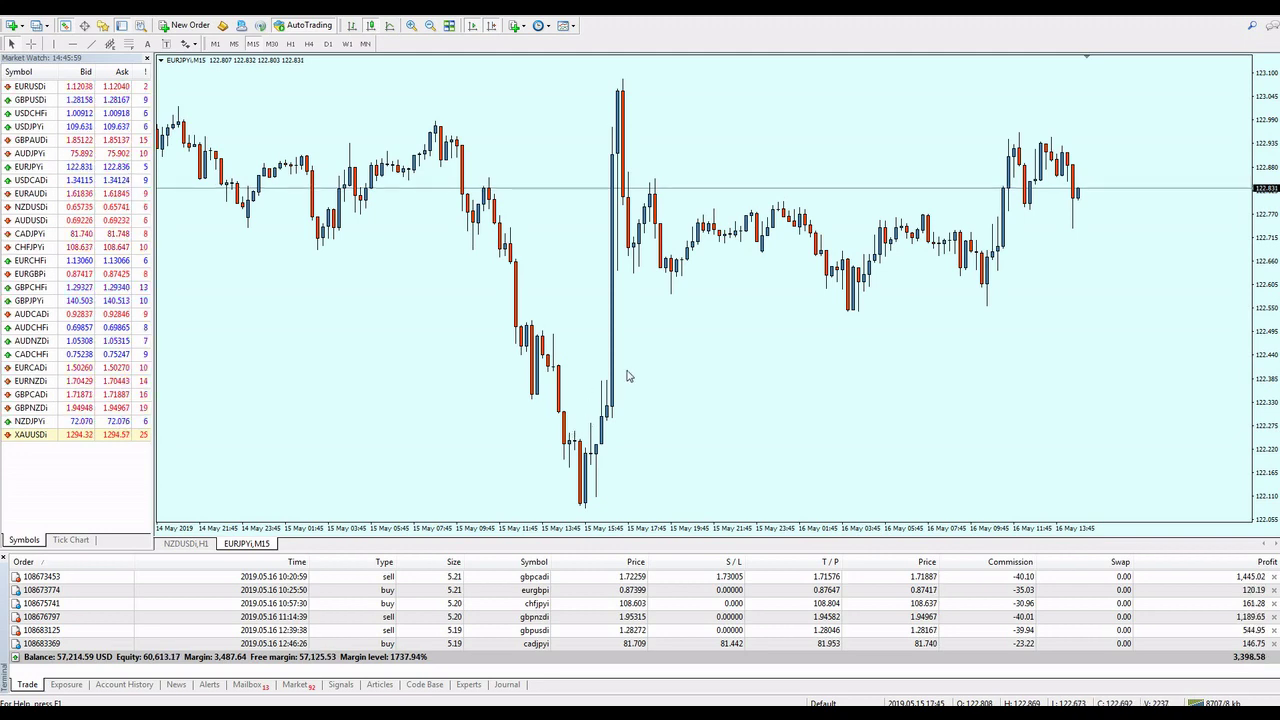
In the second MetaTrader terminal, review the account history through the most recent closed trades and check the open positions
{"action": "left_click_drag", "start_coordinate": [528, 551], "coordinate": [525, 345]}
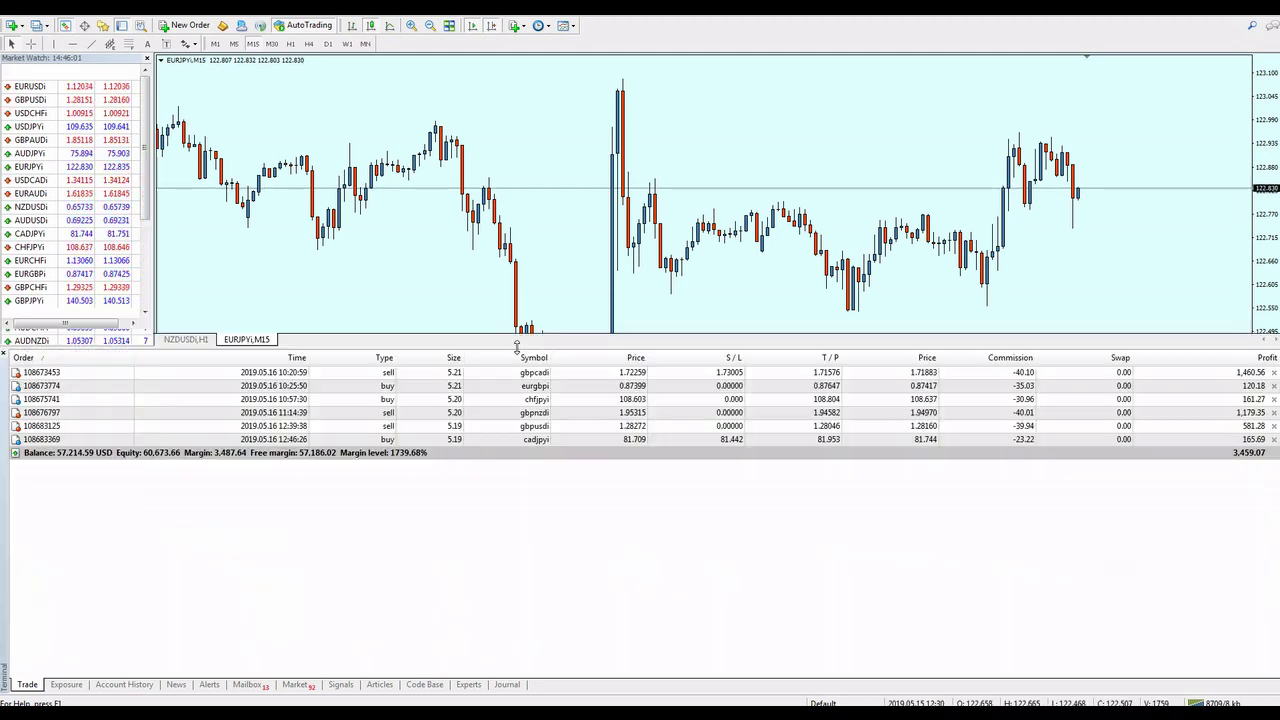
{"action": "left_click", "coordinate": [125, 684]}
{"action": "scroll", "coordinate": [736, 588], "scroll_direction": "down", "scroll_amount": 15}
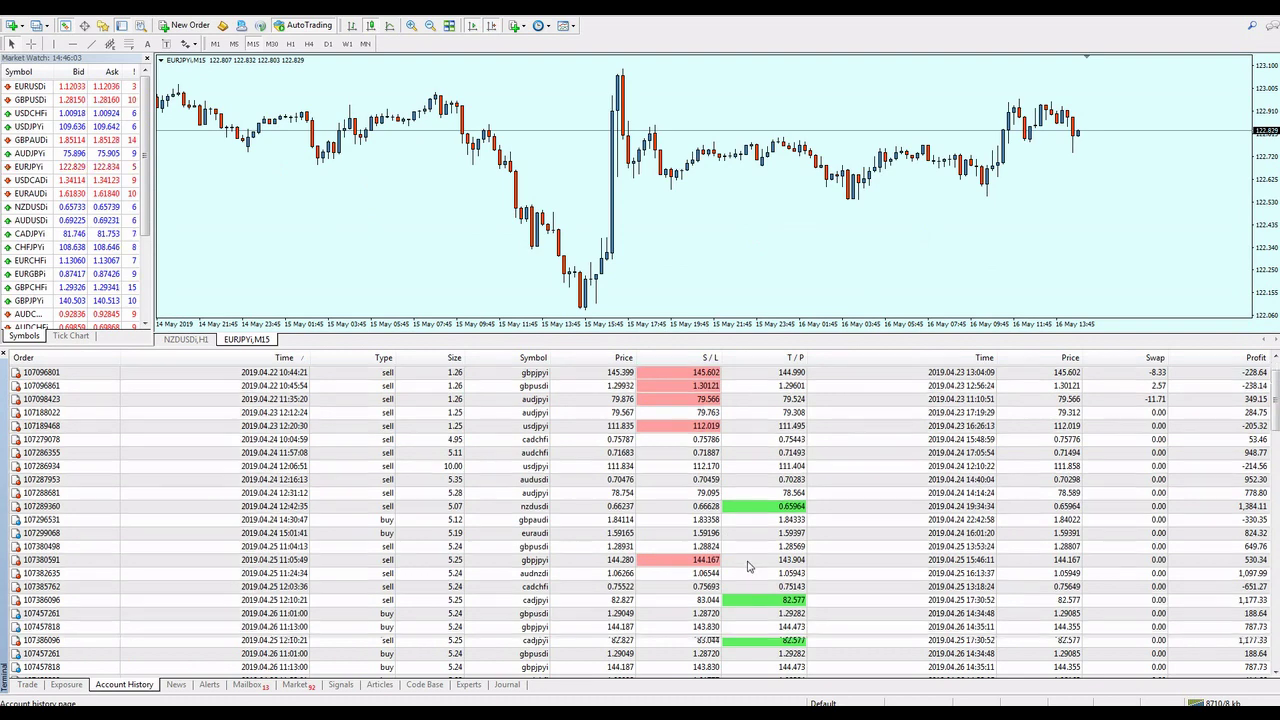
{"action": "scroll", "coordinate": [748, 567], "scroll_direction": "down", "scroll_amount": 5}
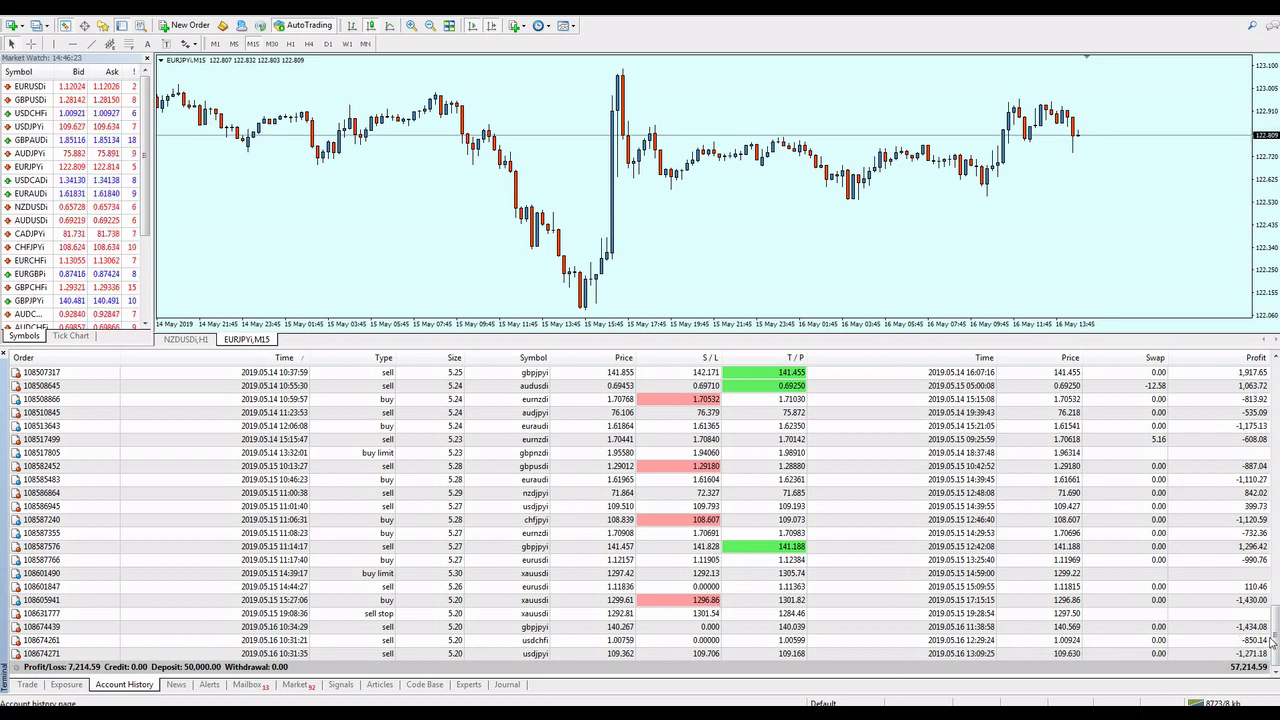
{"action": "mouse_move", "coordinate": [1273, 640]}
{"action": "left_mouse_down"}
{"action": "mouse_move", "coordinate": [1273, 378]}
{"action": "mouse_move", "coordinate": [1276, 627]}
{"action": "left_mouse_up"}
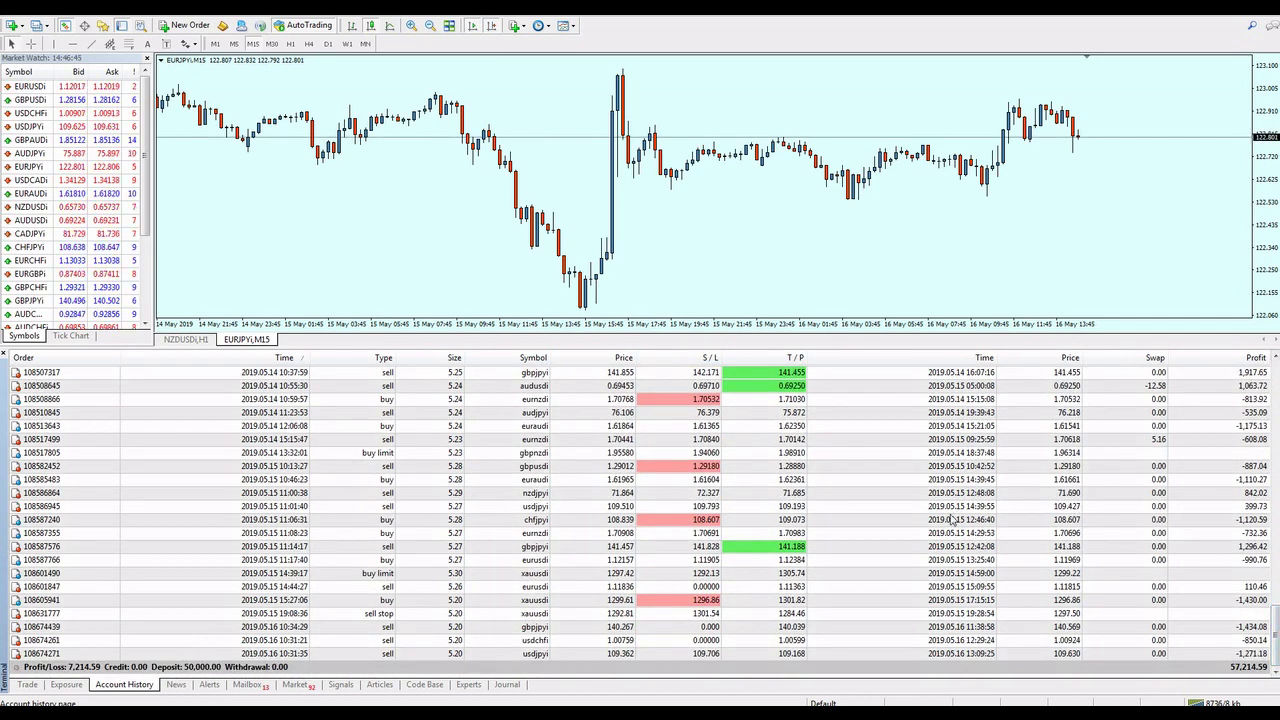
{"action": "left_click", "coordinate": [30, 685]}
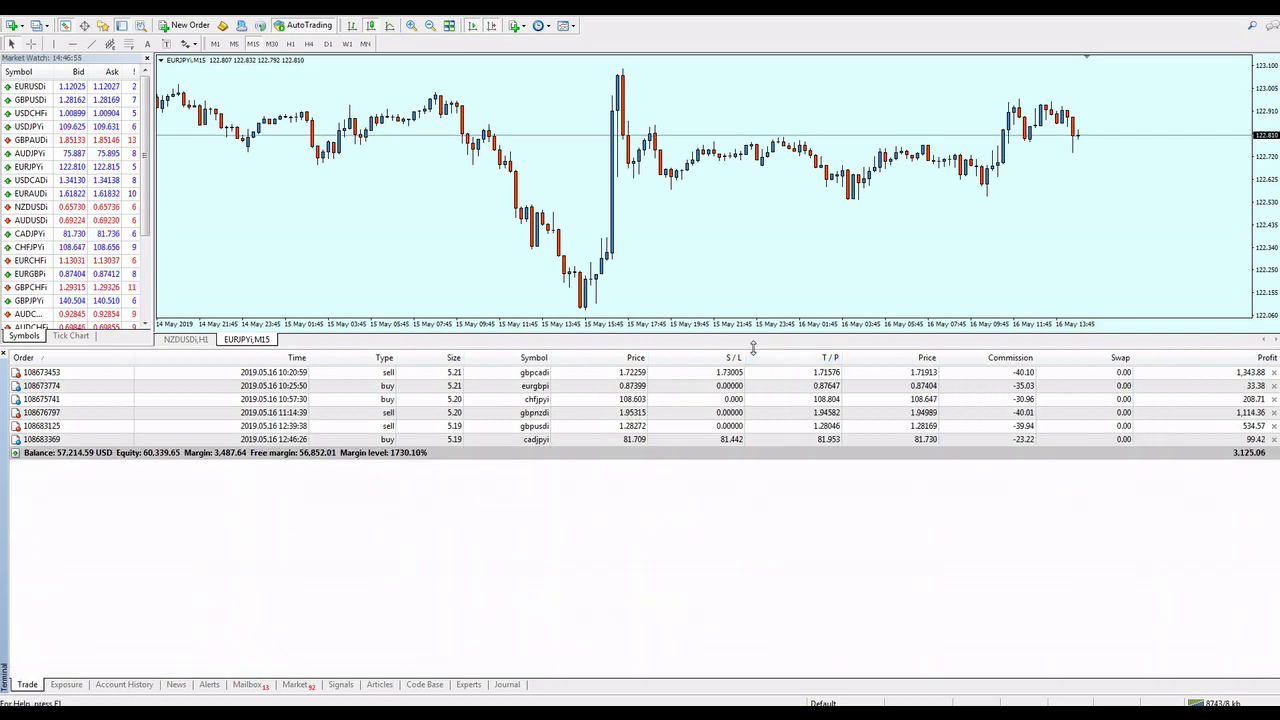
{"action": "left_click_drag", "start_coordinate": [753, 346], "coordinate": [748, 556]}
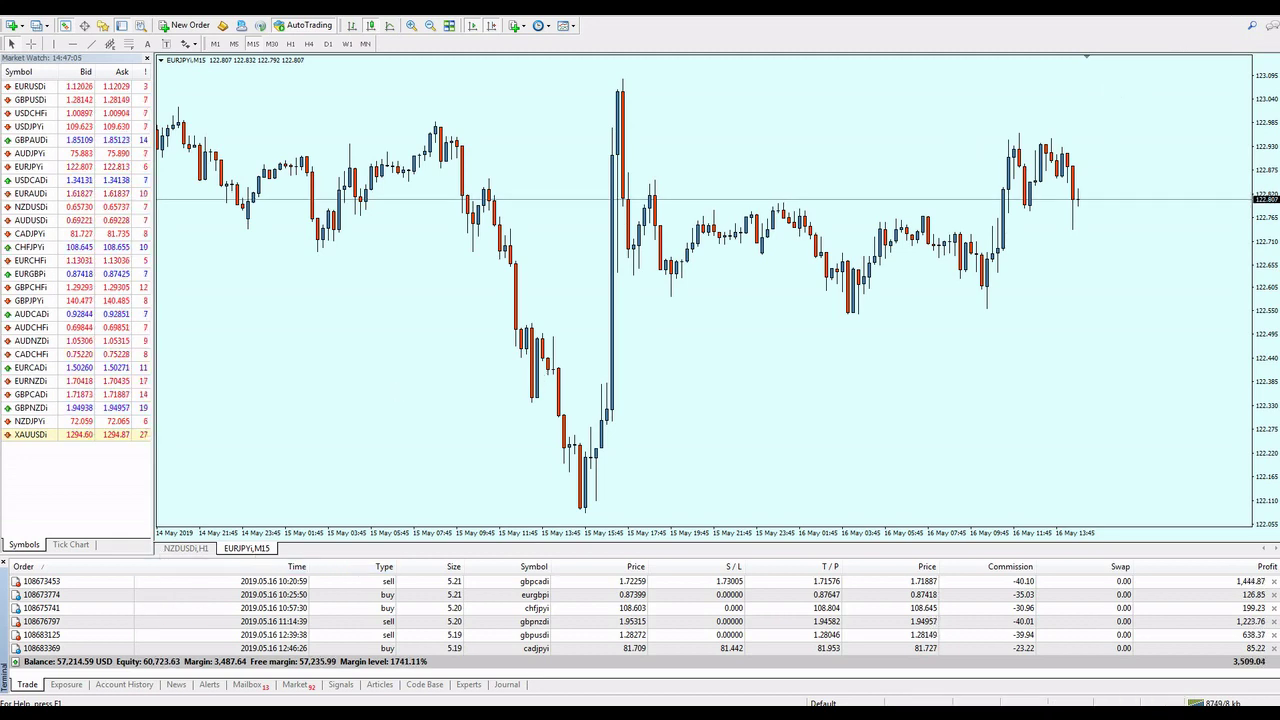
Return to the AUDNZD MetaTrader terminal and set the one-click trading volume to 0.20 lots
{"action": "key", "text": "alt+Tab"}
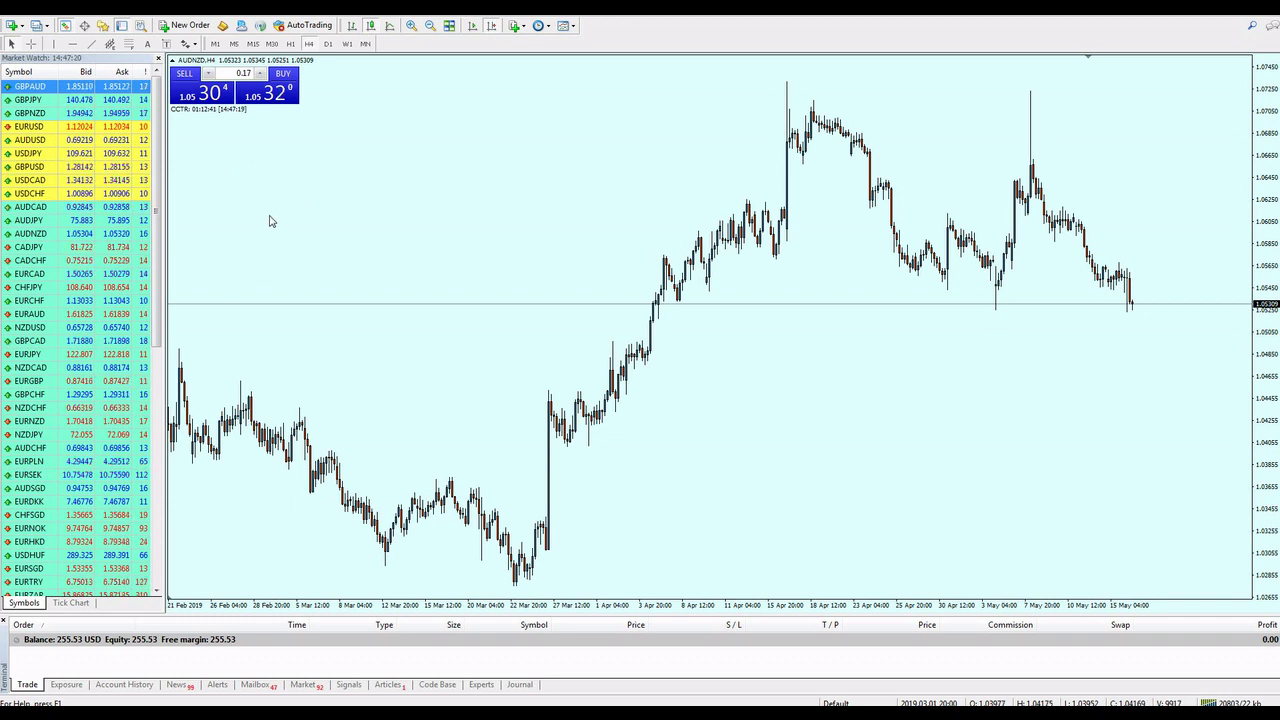
{"action": "left_click", "coordinate": [261, 73]}
{"action": "left_click", "coordinate": [261, 73]}
{"action": "left_click", "coordinate": [261, 73]}
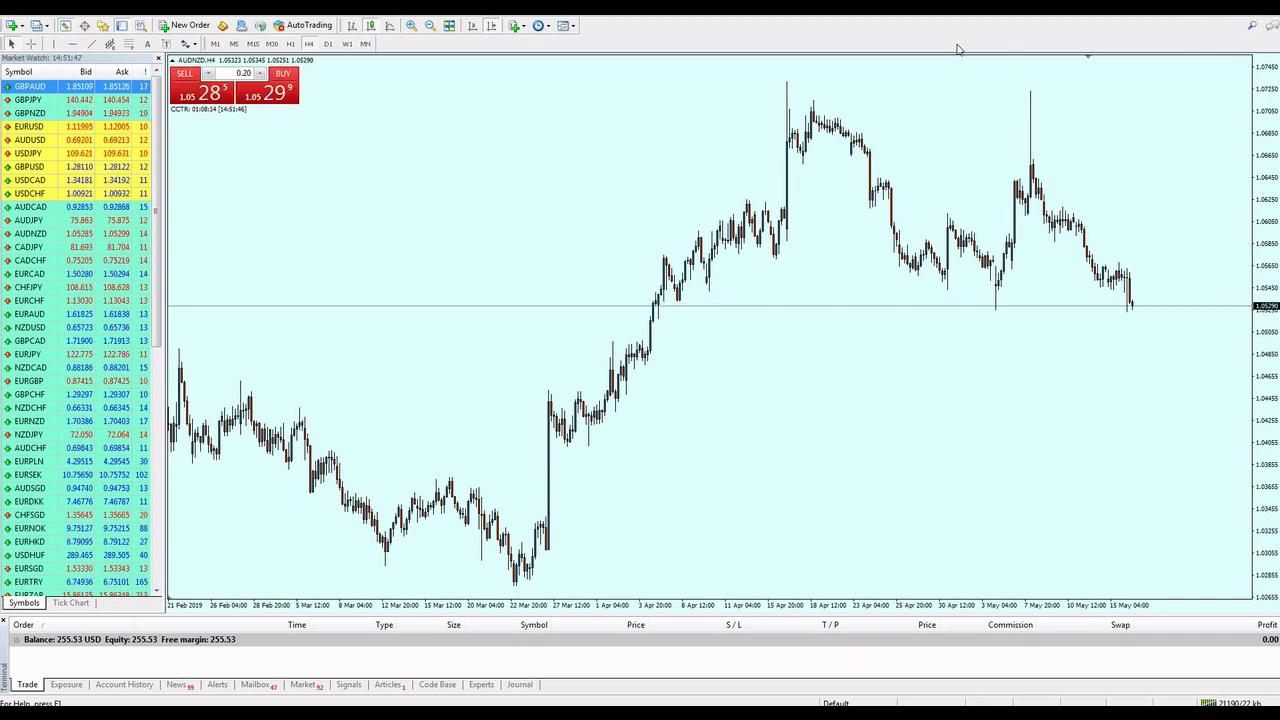
Load the GBPJPY, GBPNZD and EURUSD H4 charts one after another to examine their price structure
{"action": "left_click_drag", "start_coordinate": [28, 100], "coordinate": [549, 251]}
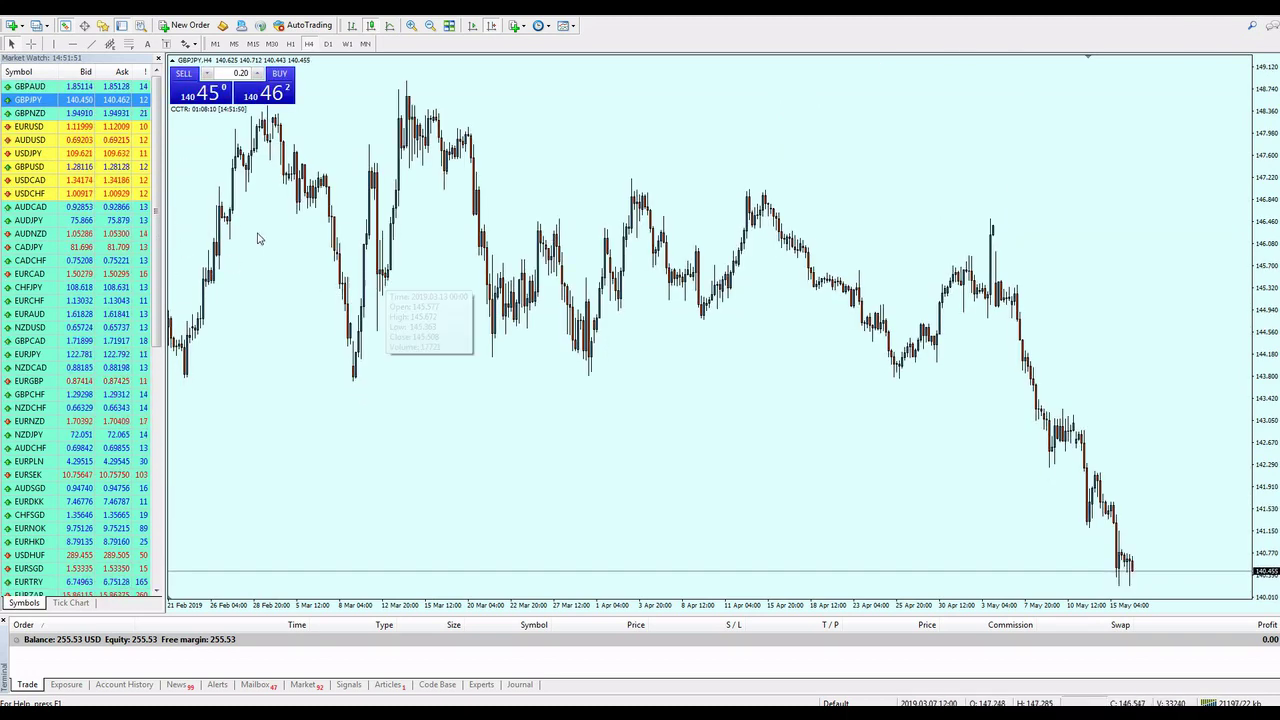
{"action": "left_click_drag", "start_coordinate": [28, 113], "coordinate": [418, 209]}
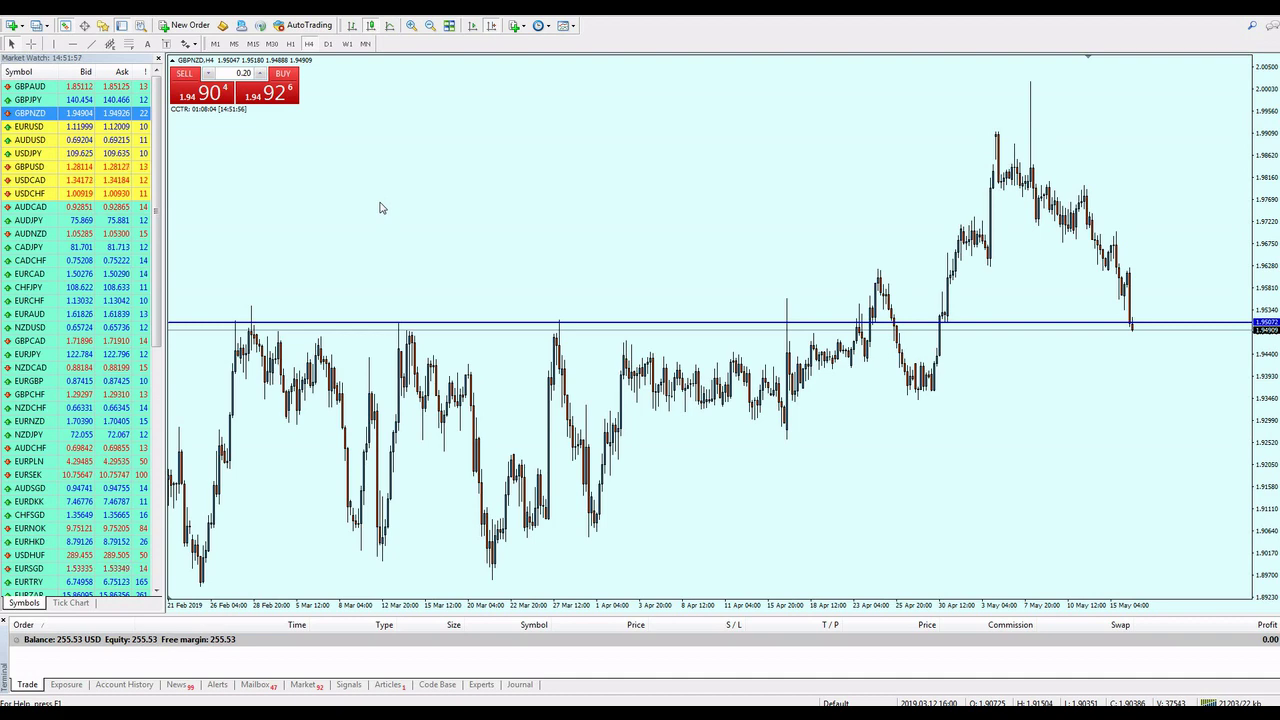
{"action": "left_click_drag", "start_coordinate": [88, 127], "coordinate": [325, 245]}
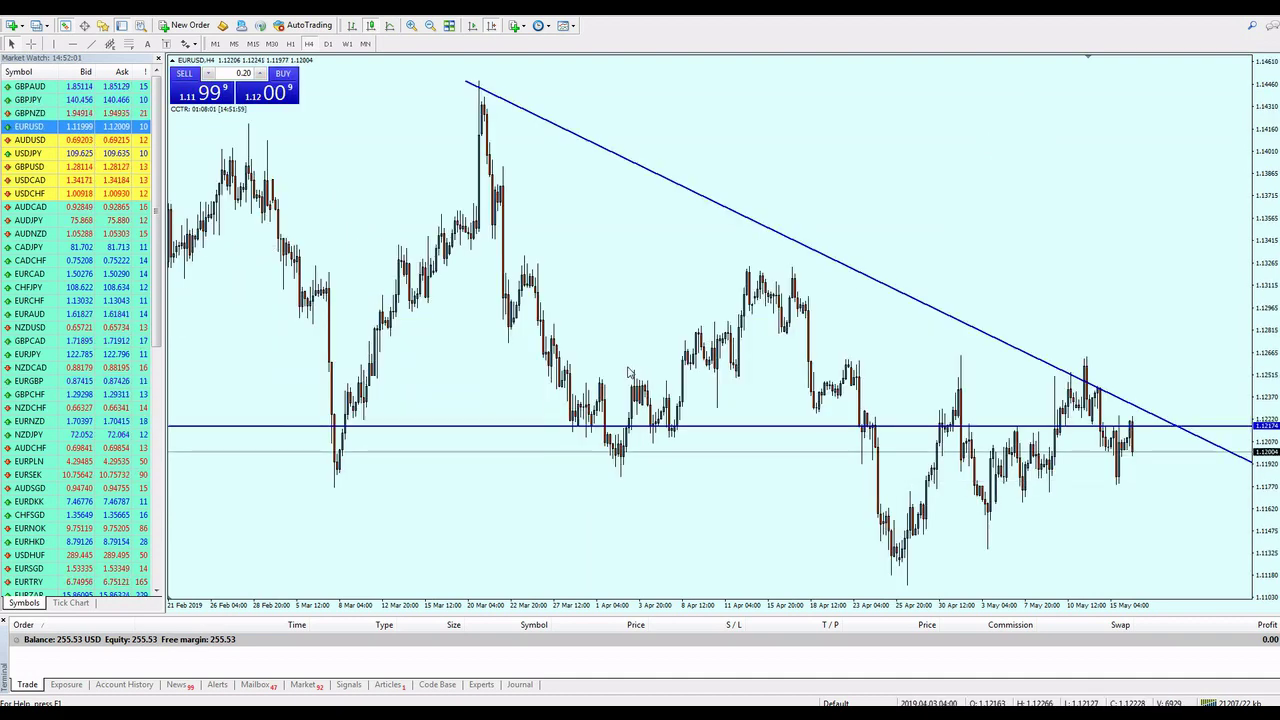
Load the AUDUSD, USDJPY and GBPUSD H4 charts one after another to examine their price structure
{"action": "left_click_drag", "start_coordinate": [97, 142], "coordinate": [487, 232]}
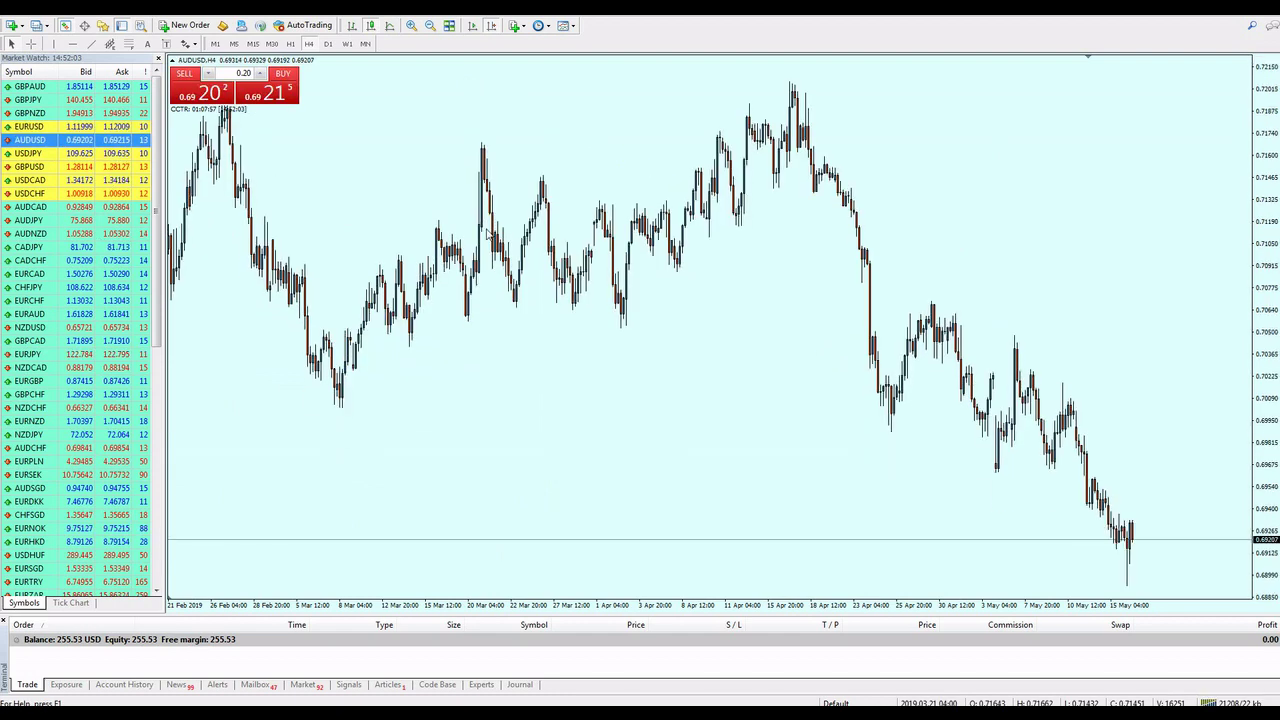
{"action": "left_click_drag", "start_coordinate": [30, 153], "coordinate": [380, 190]}
{"action": "left_click_drag", "start_coordinate": [110, 166], "coordinate": [380, 190]}
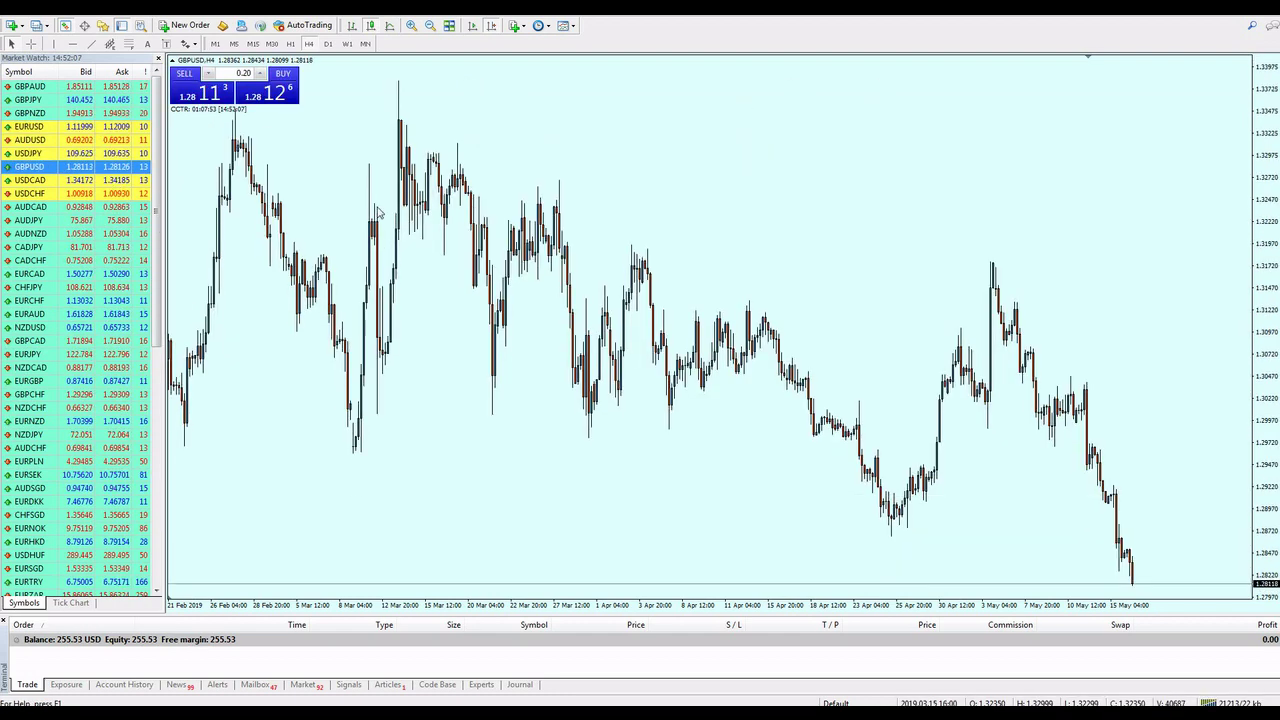
Load the USDCAD chart on the M15 timeframe and sell 0.20 lots at market
{"action": "left_click_drag", "start_coordinate": [112, 182], "coordinate": [470, 195]}
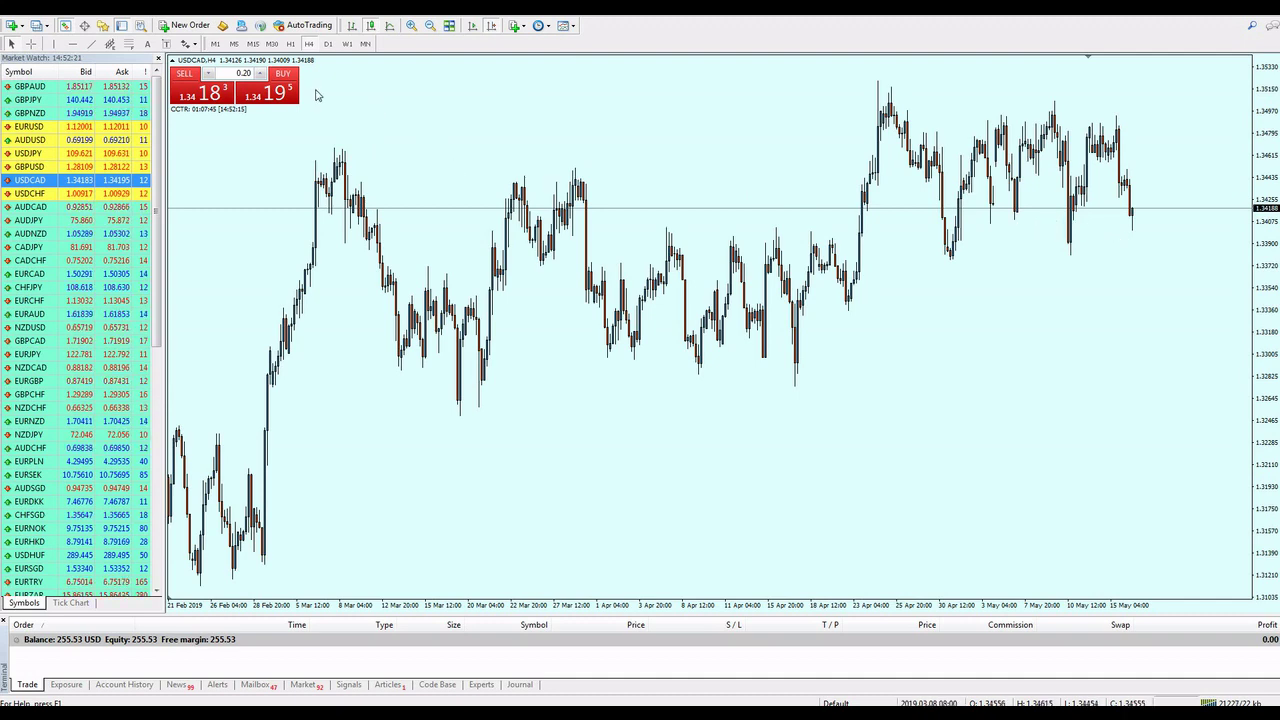
{"action": "left_click", "coordinate": [253, 44]}
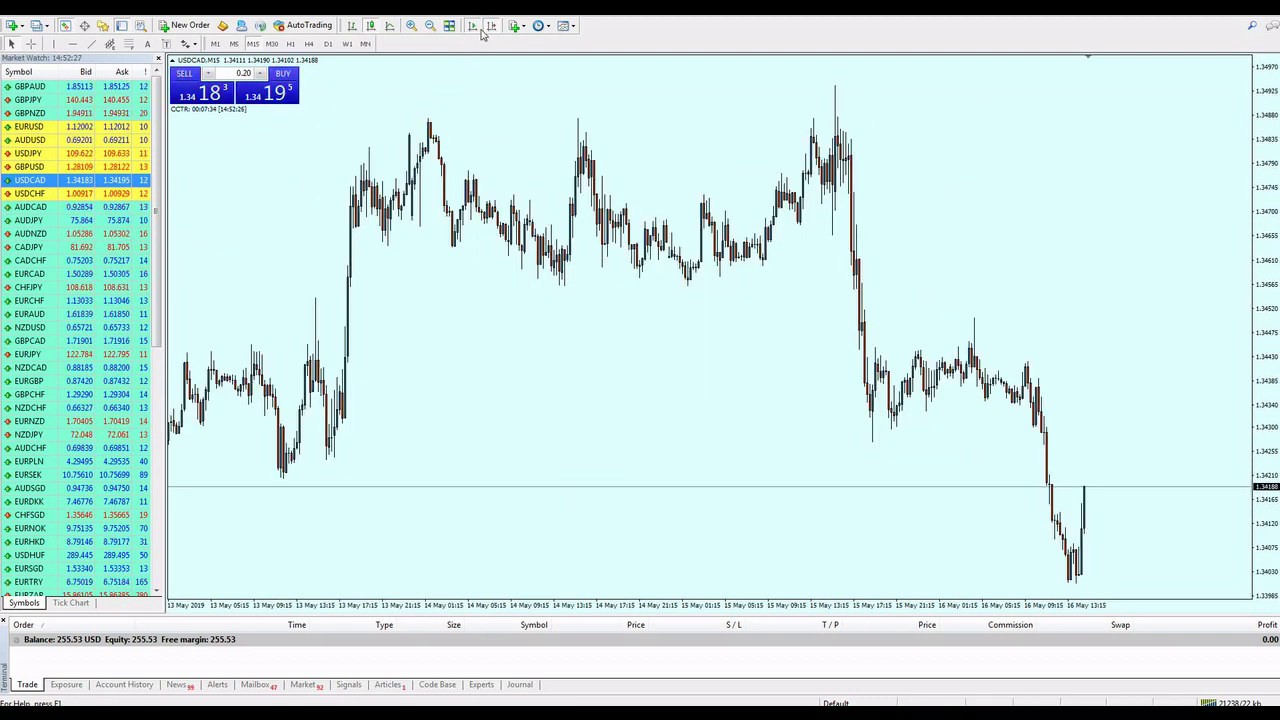
{"action": "scroll", "coordinate": [534, 463], "scroll_direction": "left", "scroll_amount": 5}
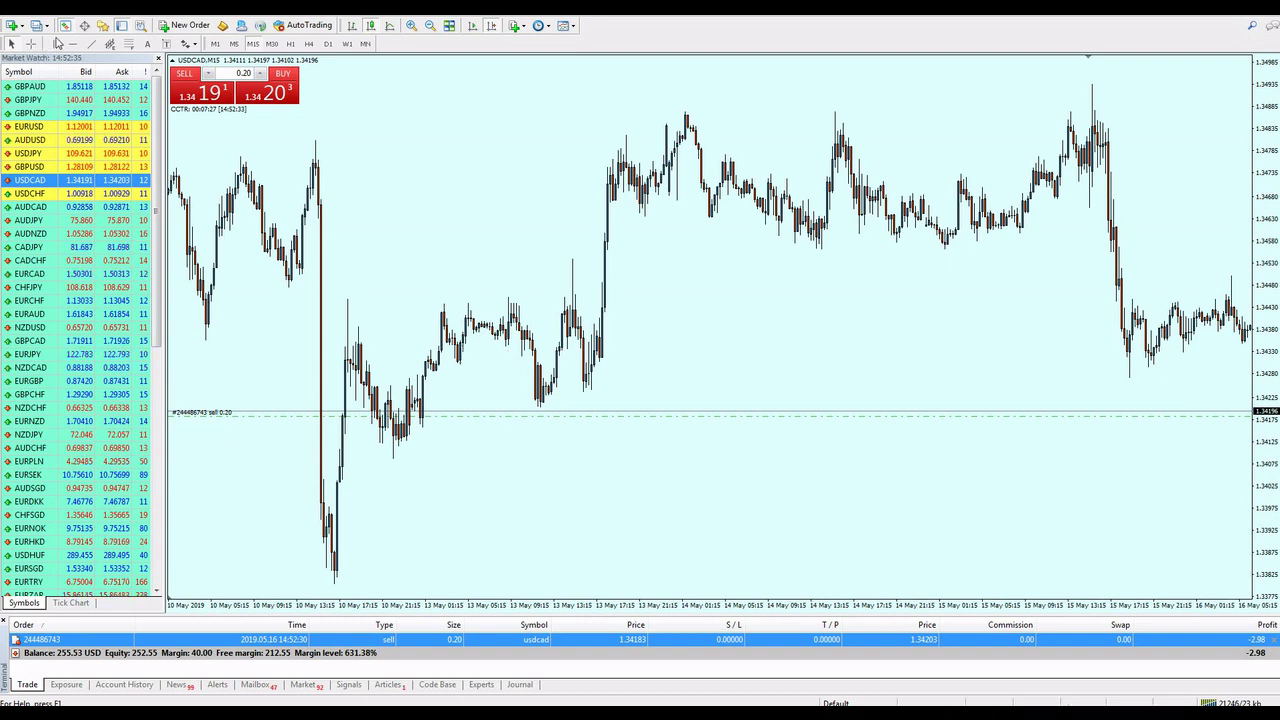
Place a horizontal line at 1.34190 on the USDCAD chart and temporarily circle the 10 May consolidation touching it
{"action": "left_click", "coordinate": [413, 412]}
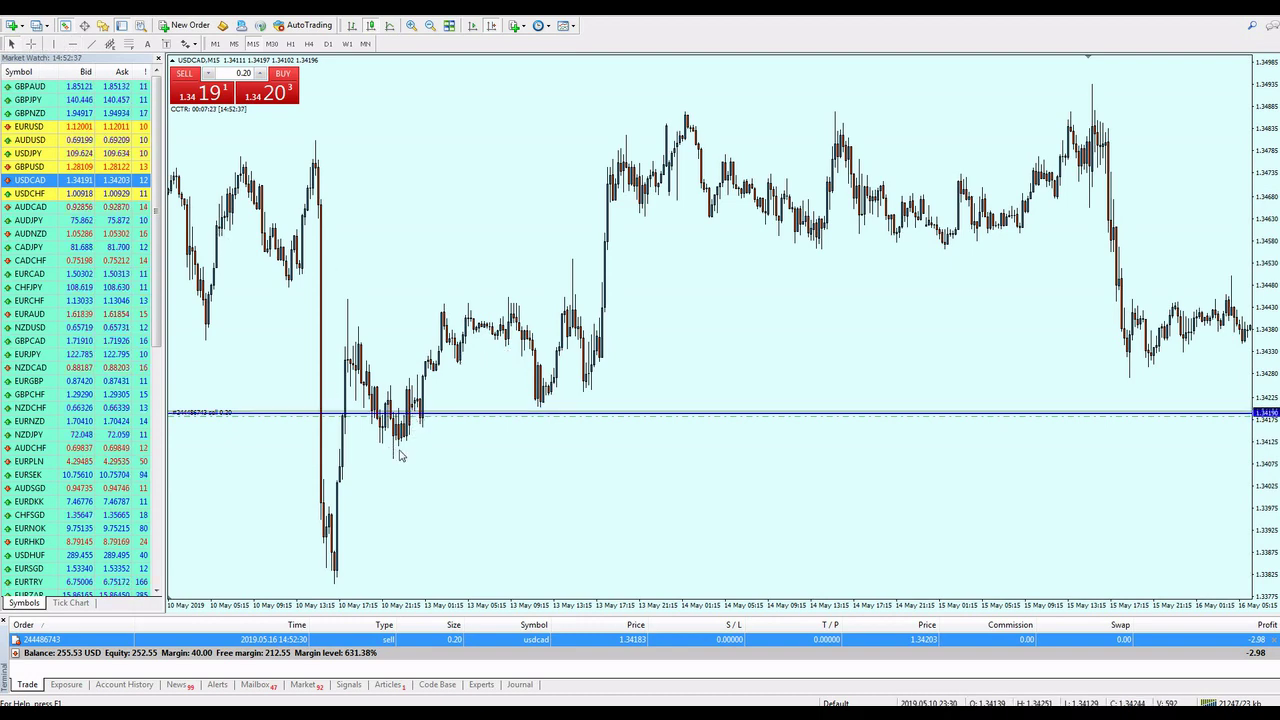
{"action": "key", "text": "End"}
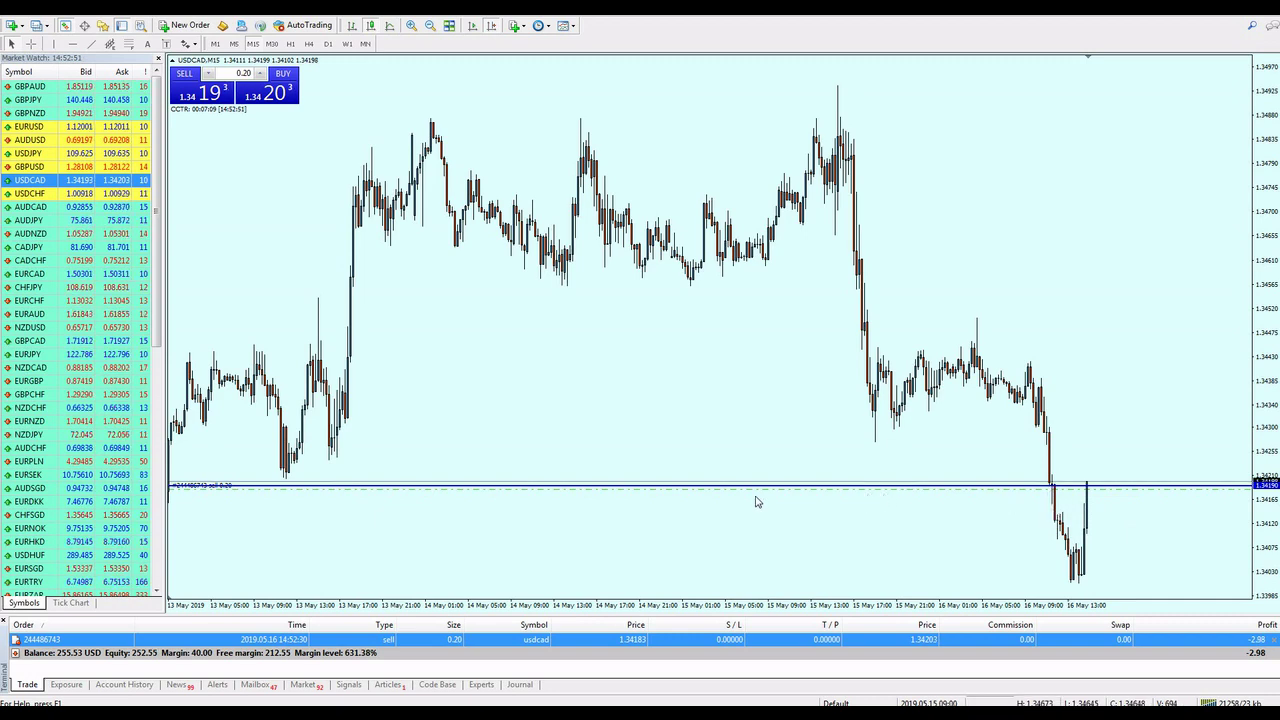
{"action": "left_click_drag", "start_coordinate": [628, 480], "coordinate": [820, 467]}
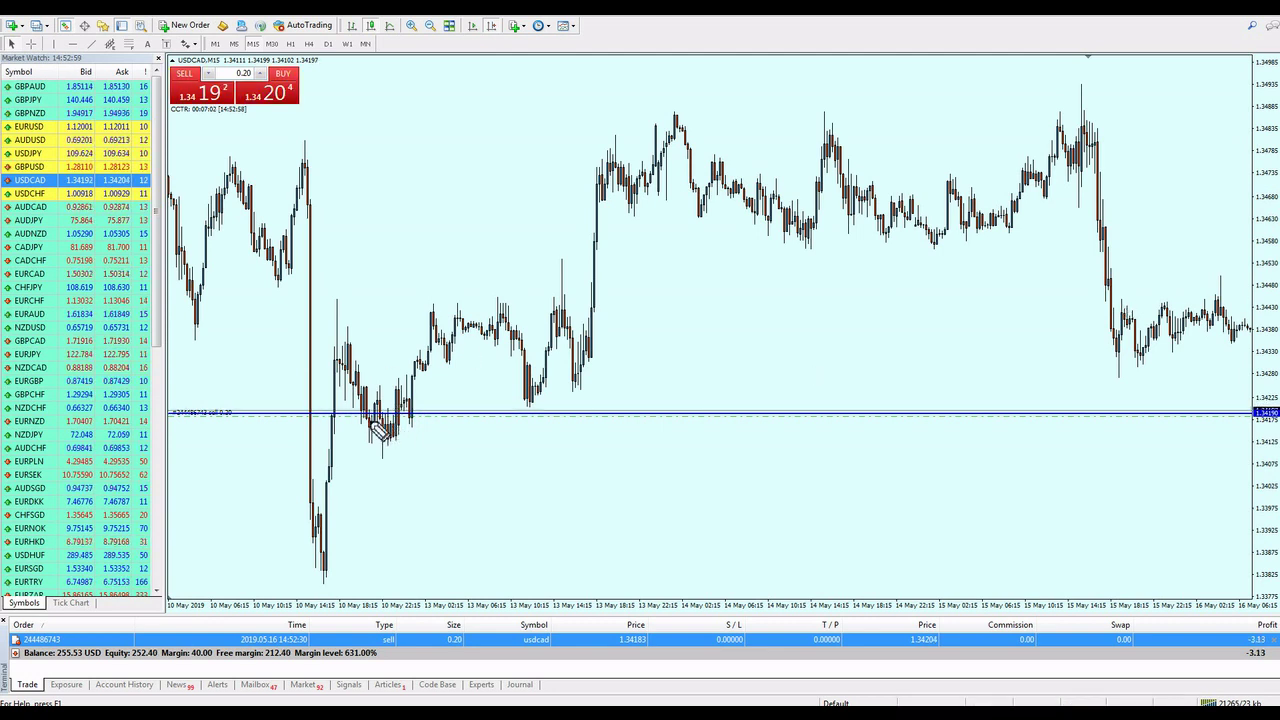
{"action": "left_click_drag", "start_coordinate": [371, 414], "coordinate": [396, 432]}
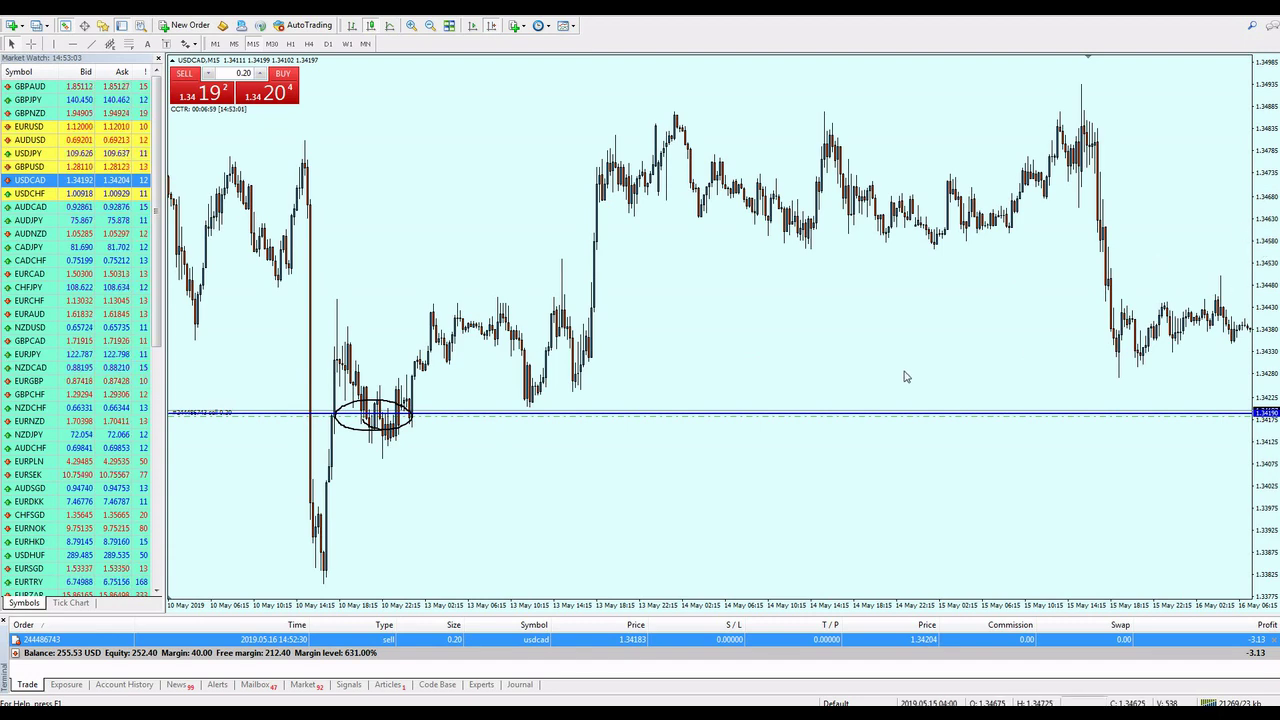
{"action": "key", "text": "BackSpace"}
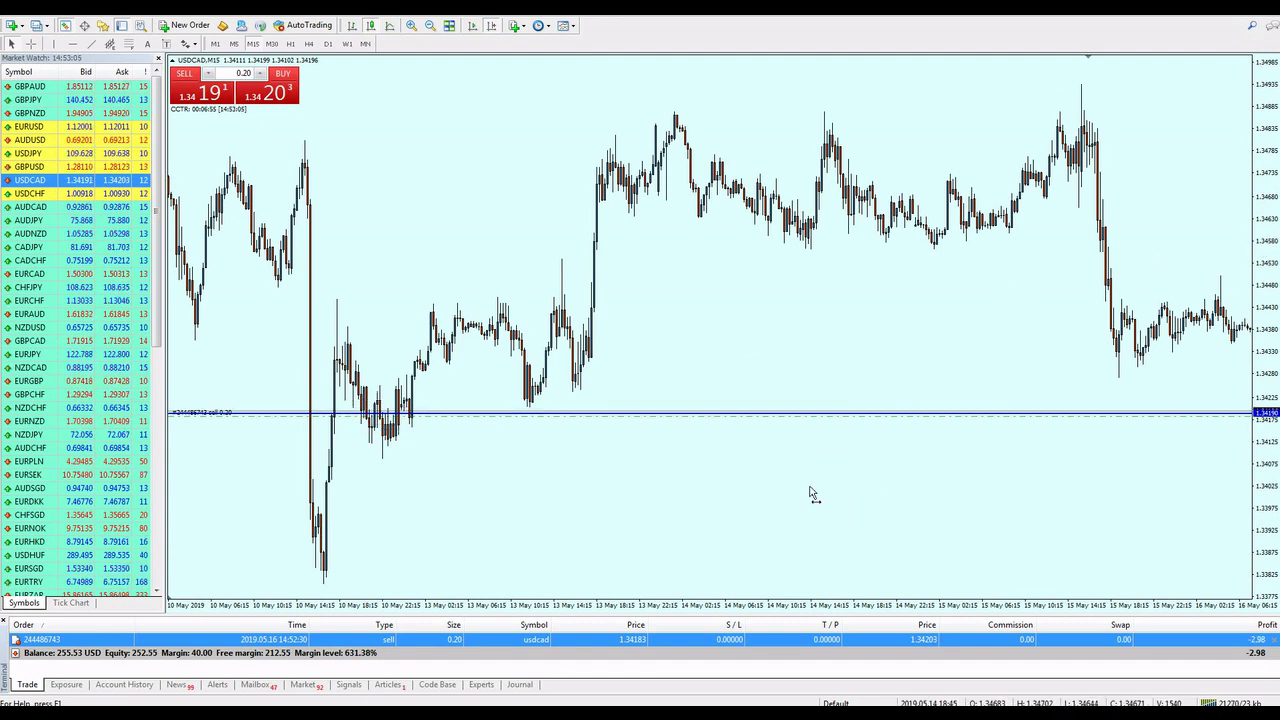
Examine the latest USDCAD candles up close, circling where price broke below the horizontal line on 16 May, and clear the marks
{"action": "key", "text": "End"}
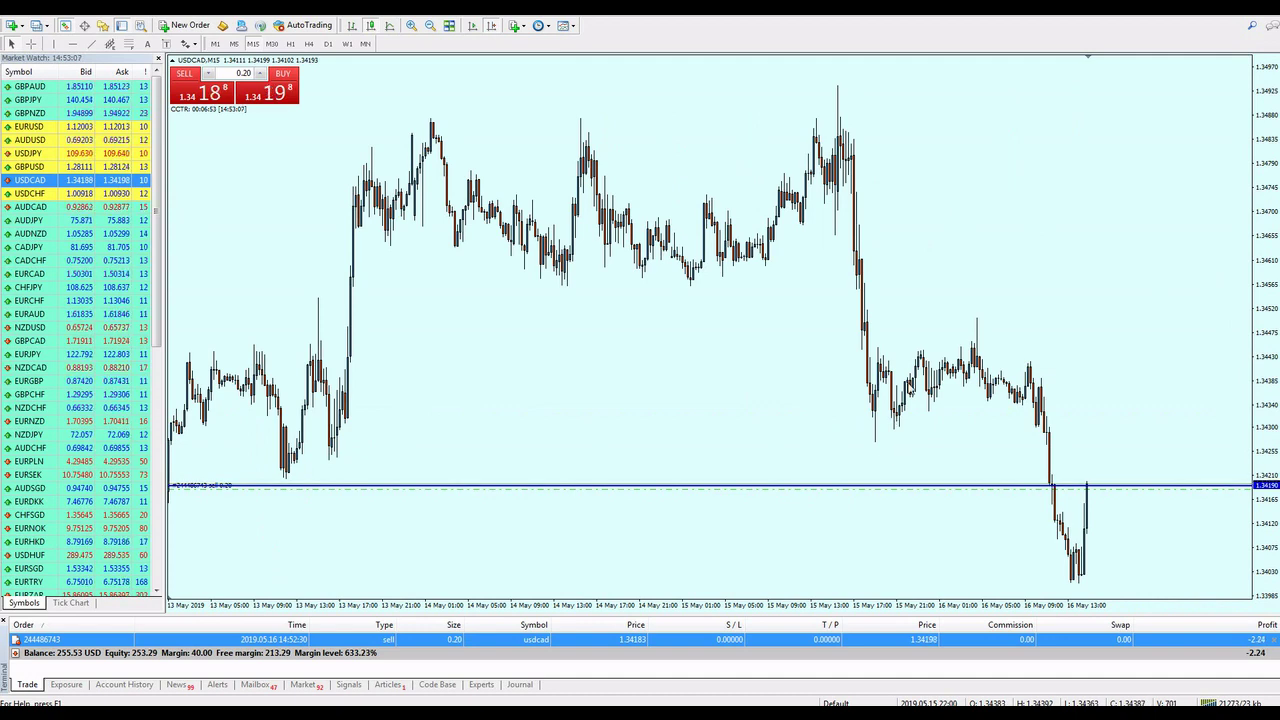
{"action": "key", "text": "alt+2"}
{"action": "key", "text": "plus"}
{"action": "key", "text": "plus"}
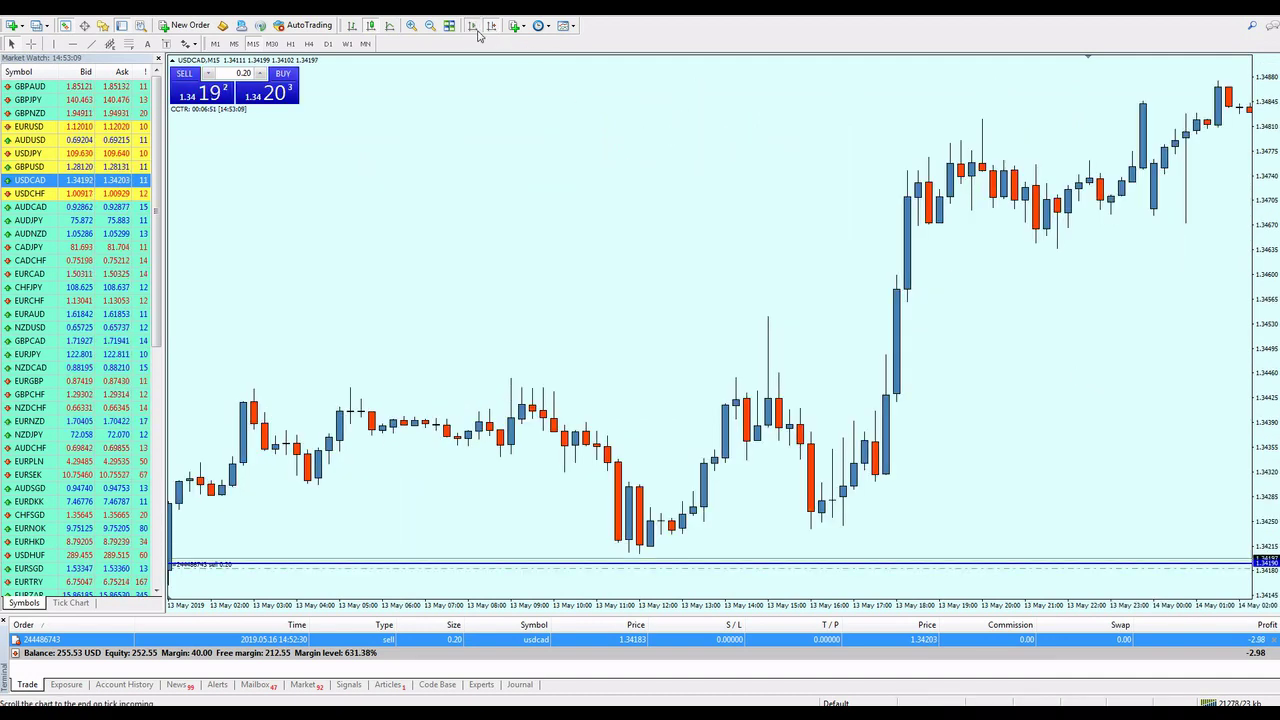
{"action": "key", "text": "End"}
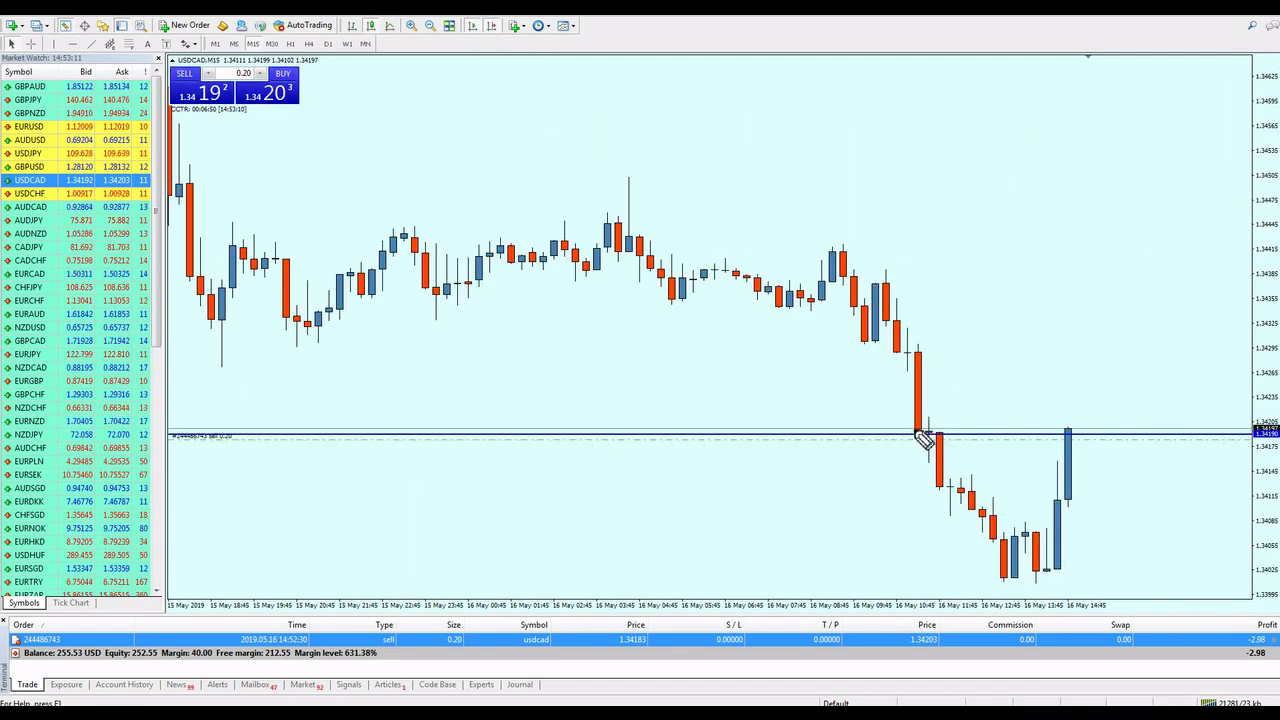
{"action": "mouse_move", "coordinate": [922, 432]}
{"action": "left_mouse_down"}
{"action": "mouse_move", "coordinate": [956, 437]}
{"action": "mouse_move", "coordinate": [903, 424]}
{"action": "mouse_move", "coordinate": [928, 462]}
{"action": "left_mouse_up"}
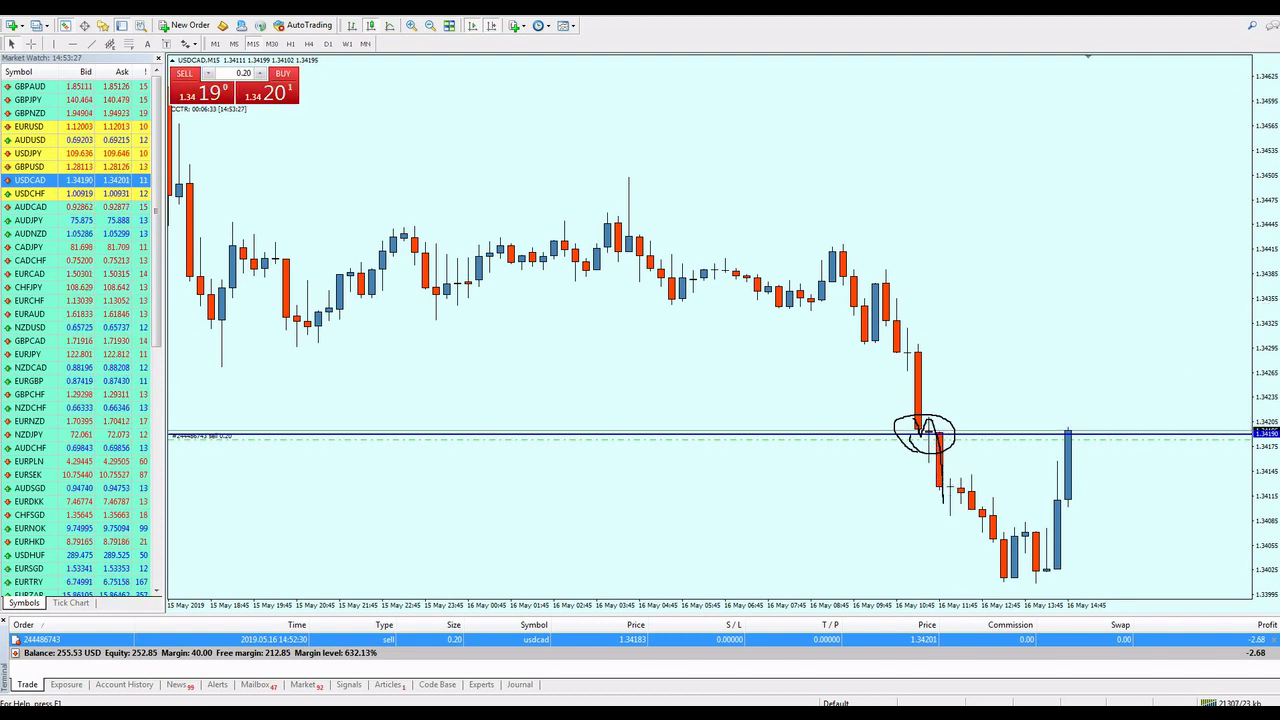
{"action": "key", "text": "Escape"}
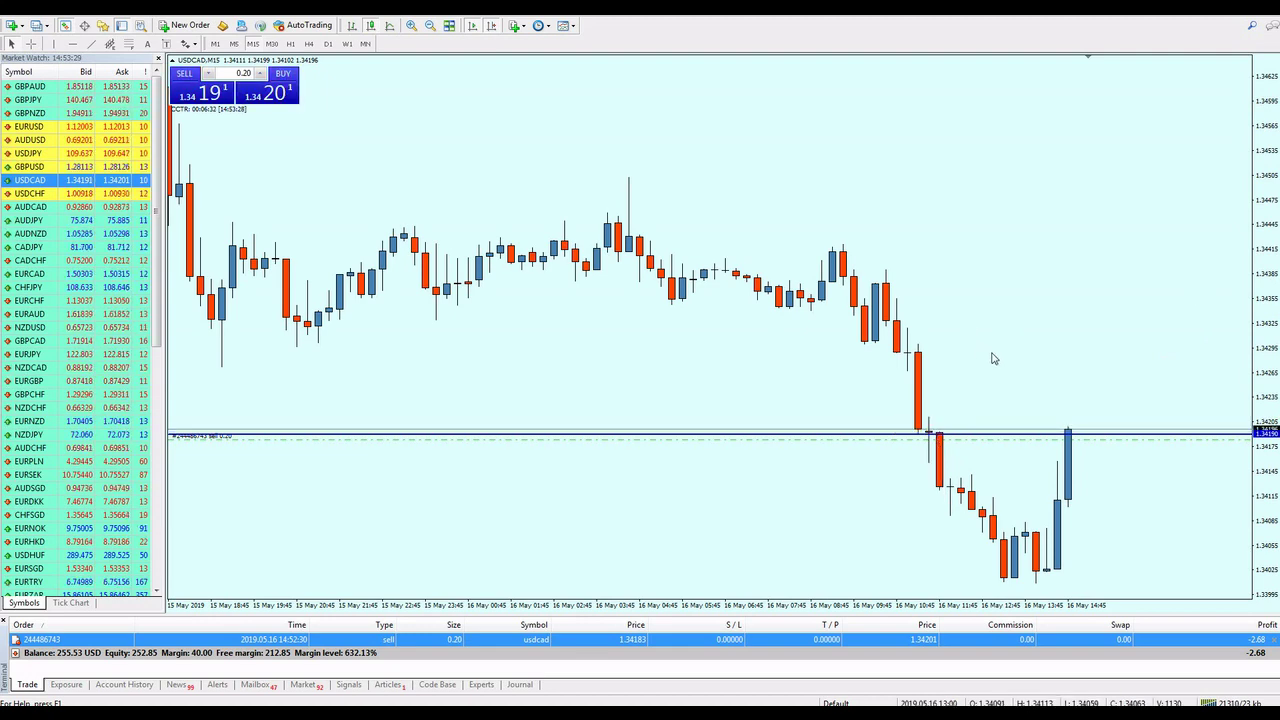
Circle the 10 May consolidation around the USDCAD level and move the horizontal line up to 1.34250
{"action": "key", "text": "minus"}
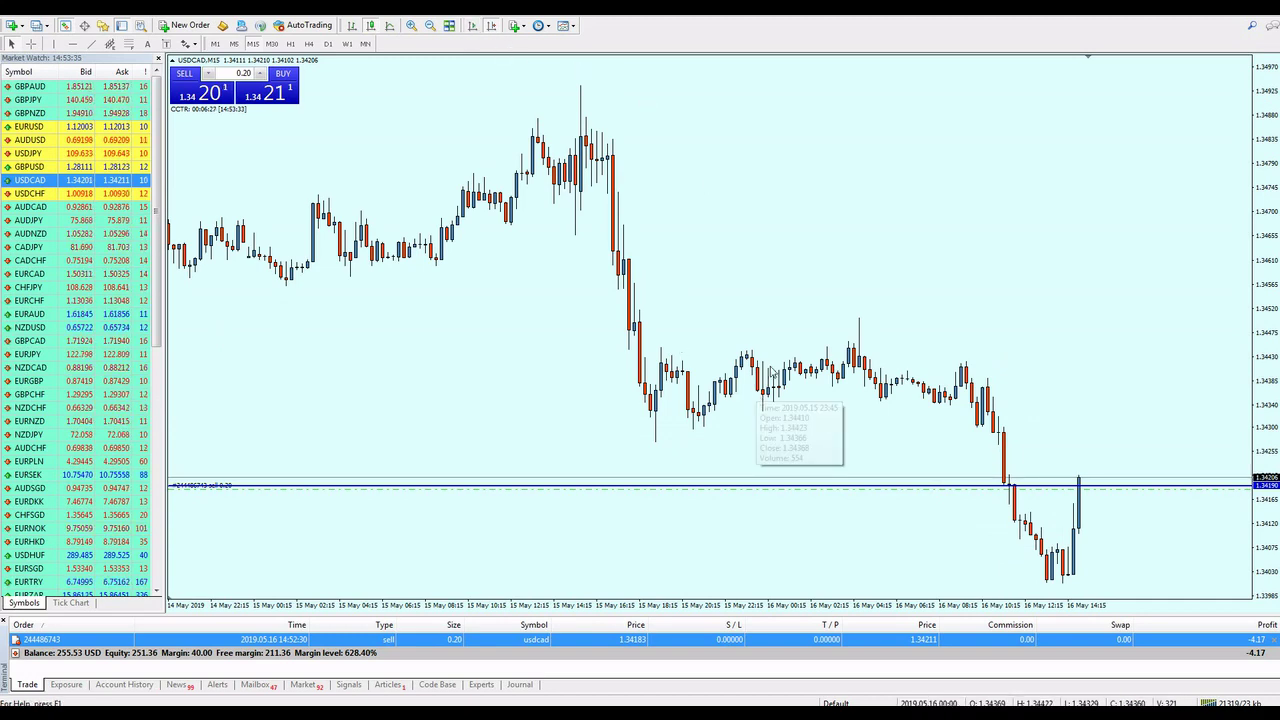
{"action": "scroll", "coordinate": [771, 370], "scroll_direction": "up", "scroll_amount": 10}
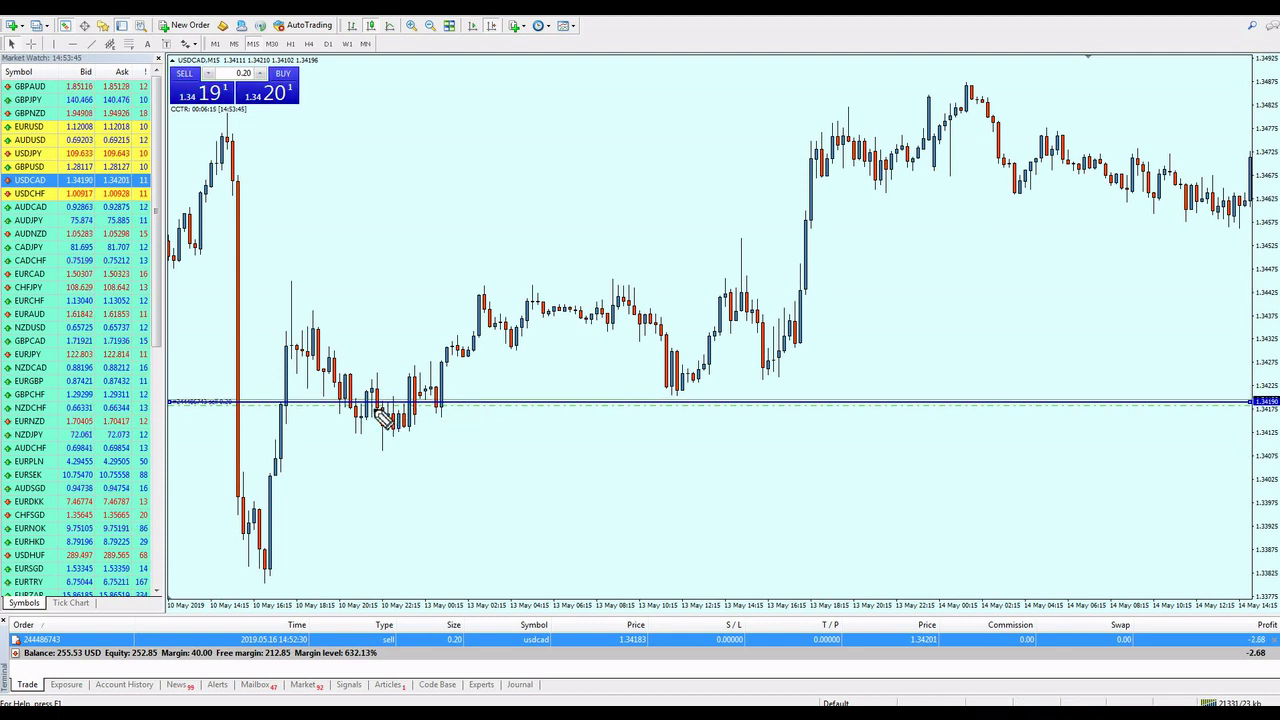
{"action": "left_click_drag", "start_coordinate": [386, 414], "coordinate": [390, 415]}
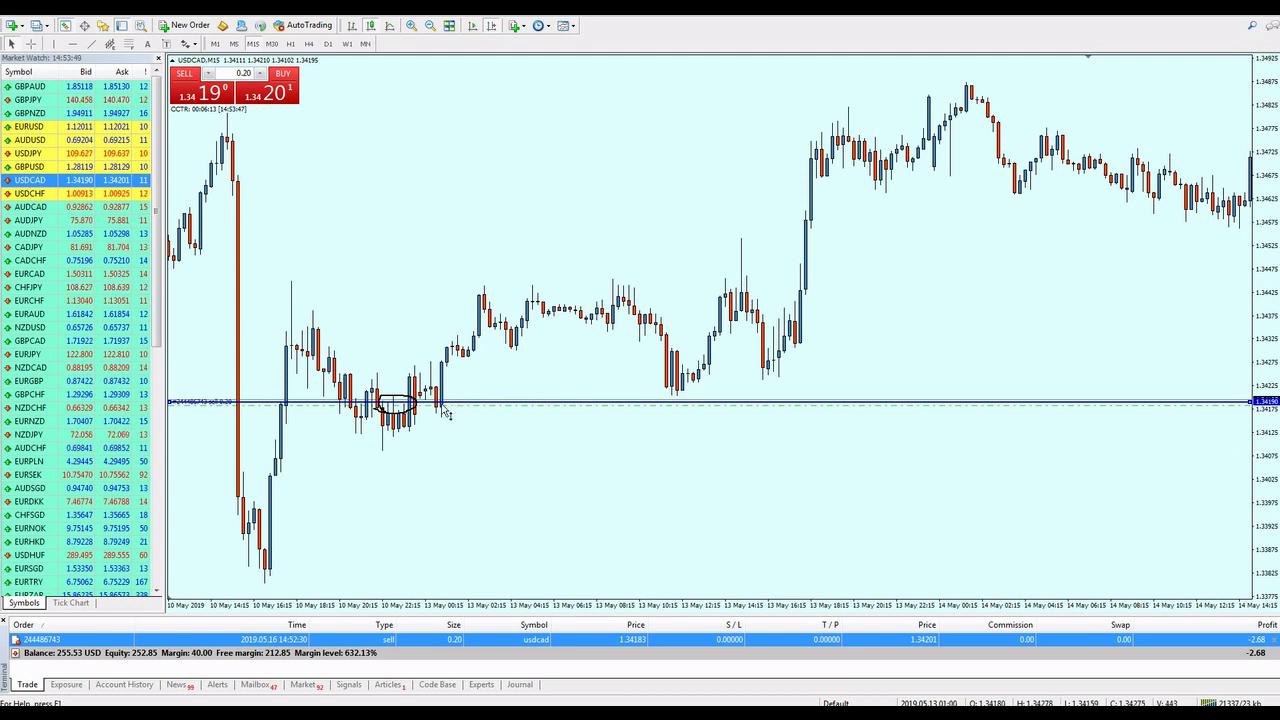
{"action": "left_click_drag", "start_coordinate": [437, 405], "coordinate": [424, 383]}
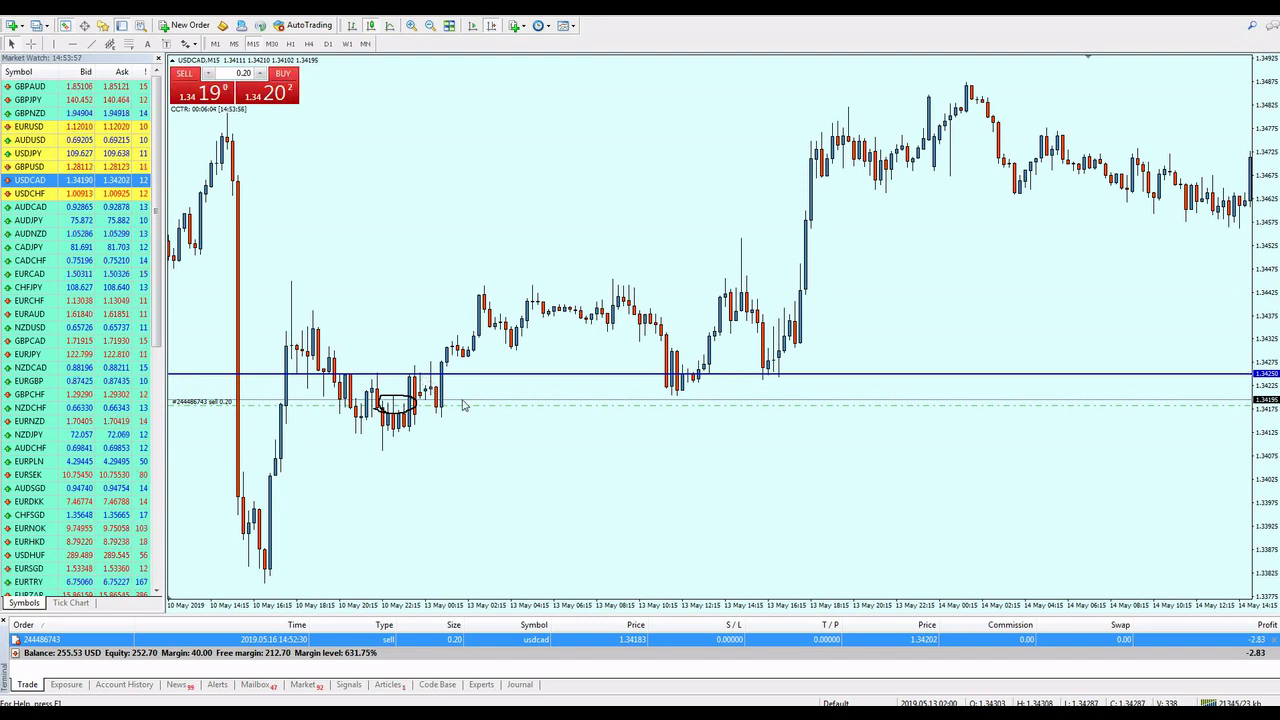
Mark the latest USDCAD candle at the sell entry and a possible rise to the horizontal line, and clear the marks
{"action": "scroll", "coordinate": [490, 410], "scroll_direction": "down", "scroll_amount": 15}
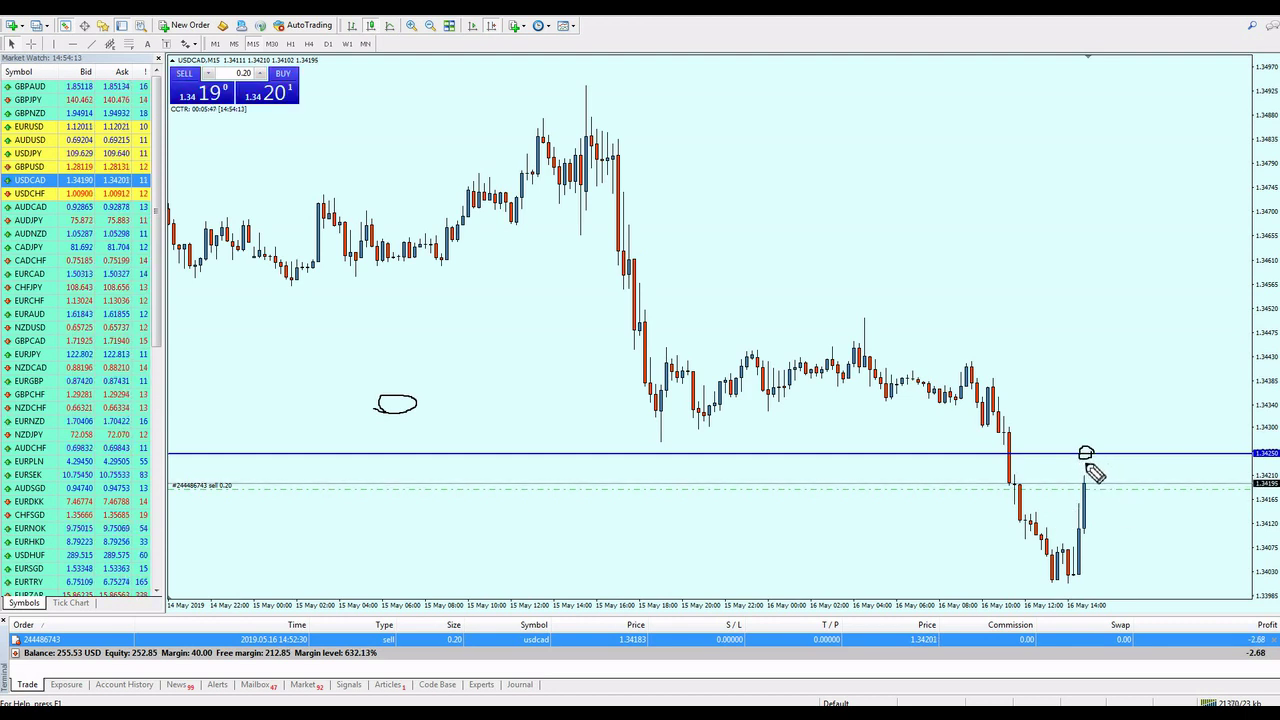
{"action": "left_click_drag", "start_coordinate": [1103, 475], "coordinate": [1089, 502]}
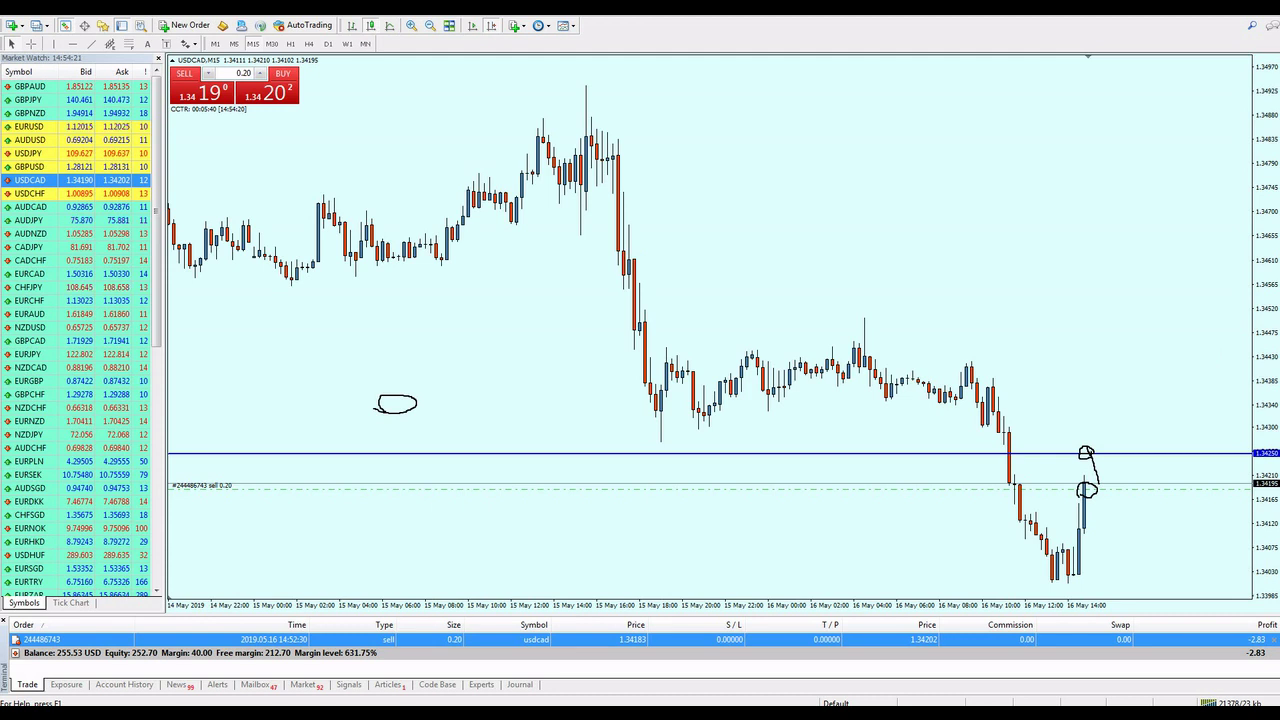
{"action": "key", "text": "Escape"}
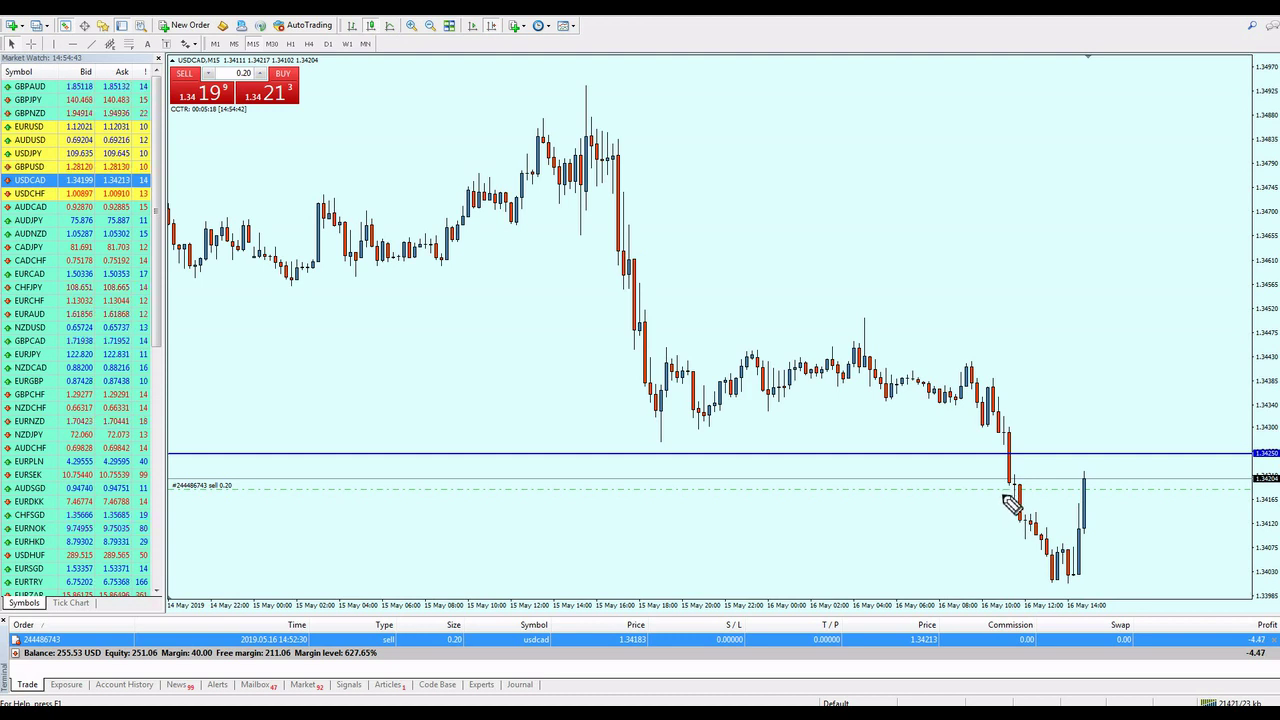
Illustrate the possible moves from the sell entry with one arrow down and one up to the horizontal line, and clear them
{"action": "left_click_drag", "start_coordinate": [1045, 505], "coordinate": [1010, 490]}
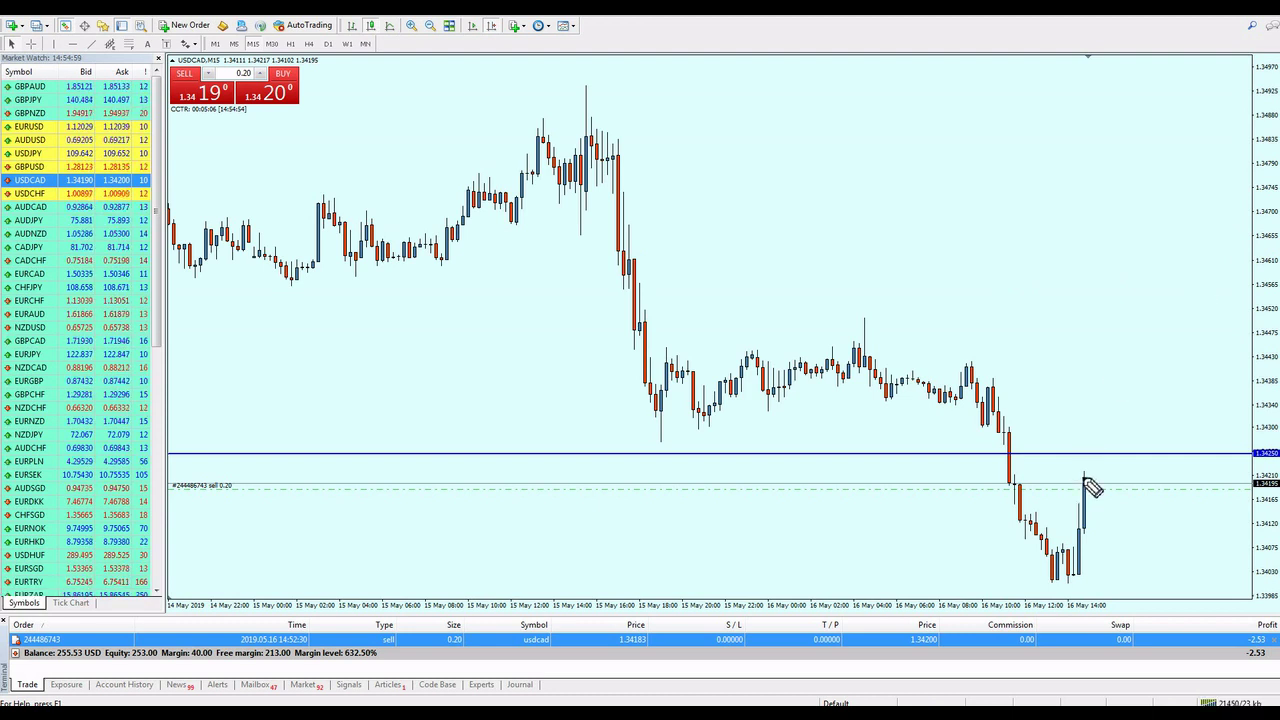
{"action": "left_click_drag", "start_coordinate": [1085, 483], "coordinate": [1099, 536]}
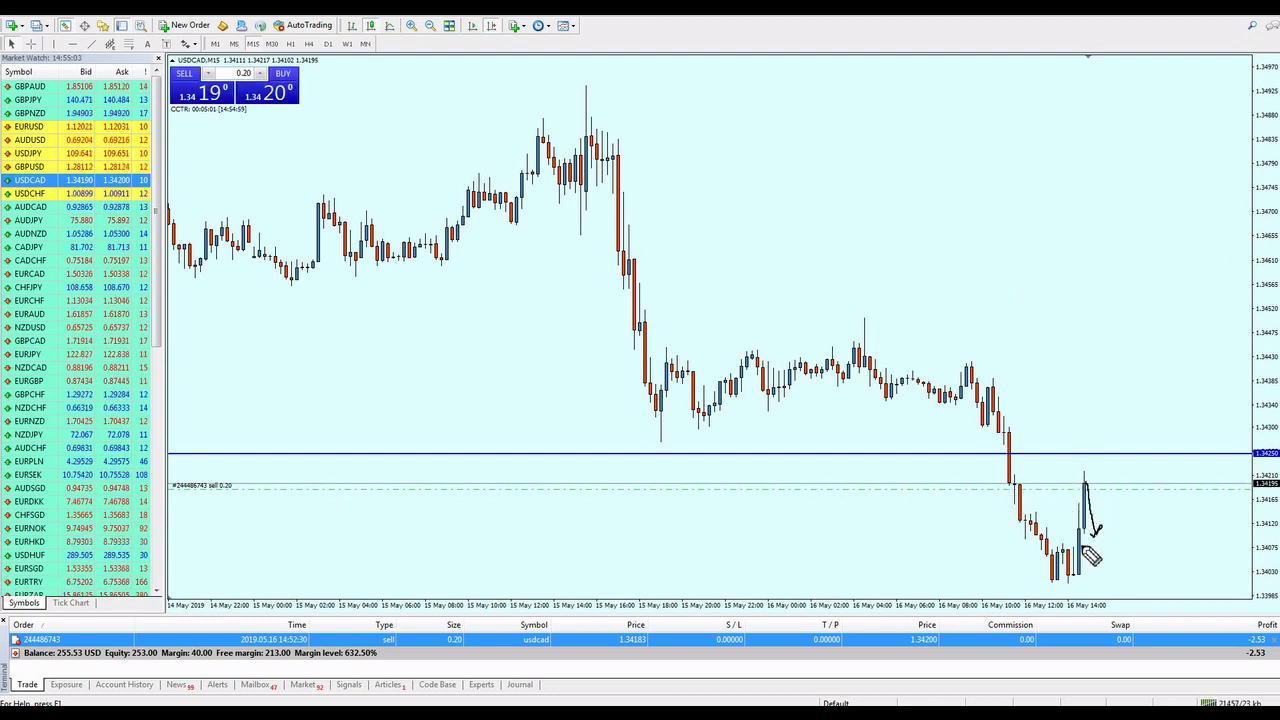
{"action": "mouse_move", "coordinate": [1084, 500]}
{"action": "left_mouse_down"}
{"action": "mouse_move", "coordinate": [1090, 455]}
{"action": "mouse_move", "coordinate": [1074, 456]}
{"action": "mouse_move", "coordinate": [1090, 454]}
{"action": "left_mouse_up"}
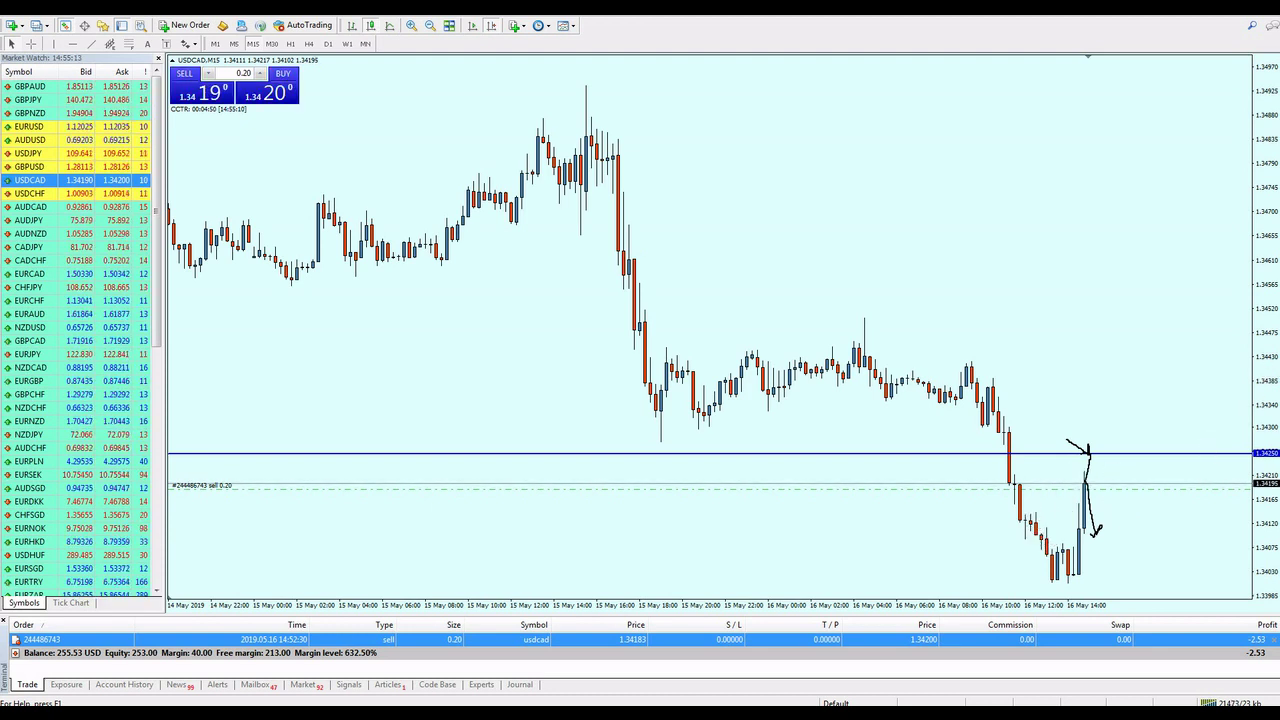
{"action": "key", "text": "Escape"}
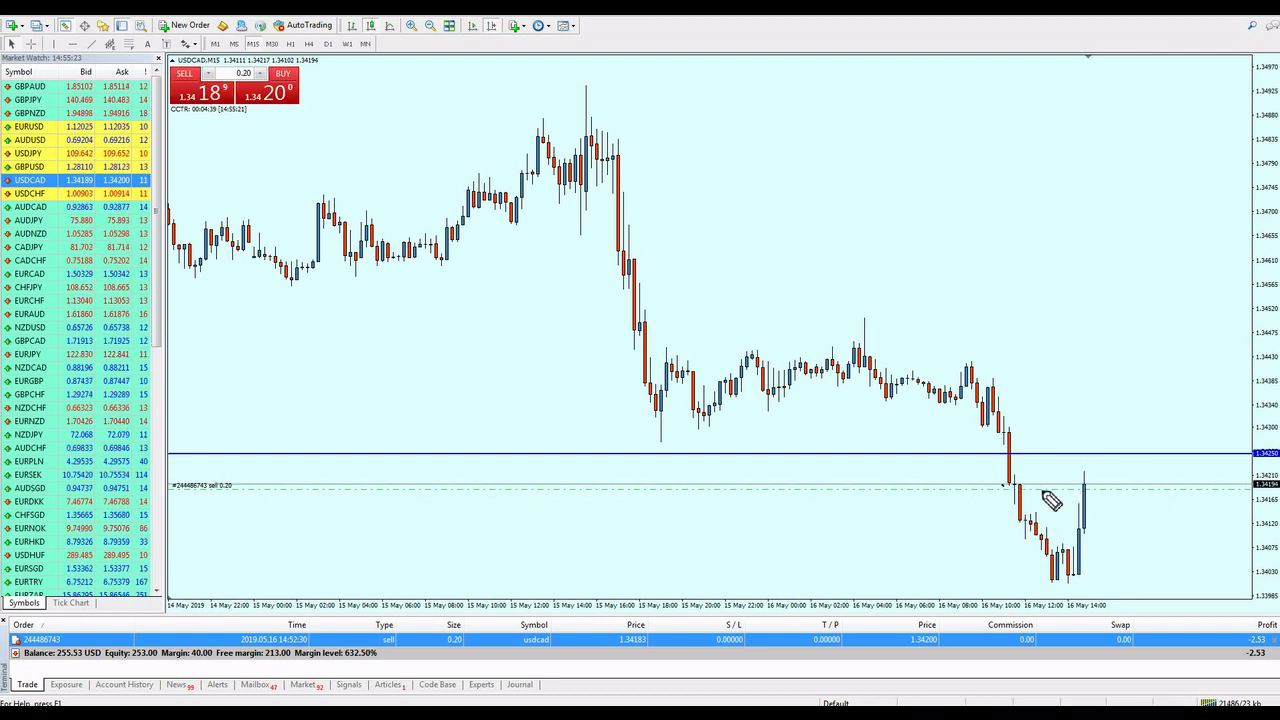
Temporarily circle the USDCAD entry zone and the target area below it, and set the sell order's take profit to 1.34095
{"action": "mouse_move", "coordinate": [1043, 493]}
{"action": "left_mouse_down"}
{"action": "mouse_move", "coordinate": [1063, 486]}
{"action": "mouse_move", "coordinate": [1012, 490]}
{"action": "left_mouse_up"}
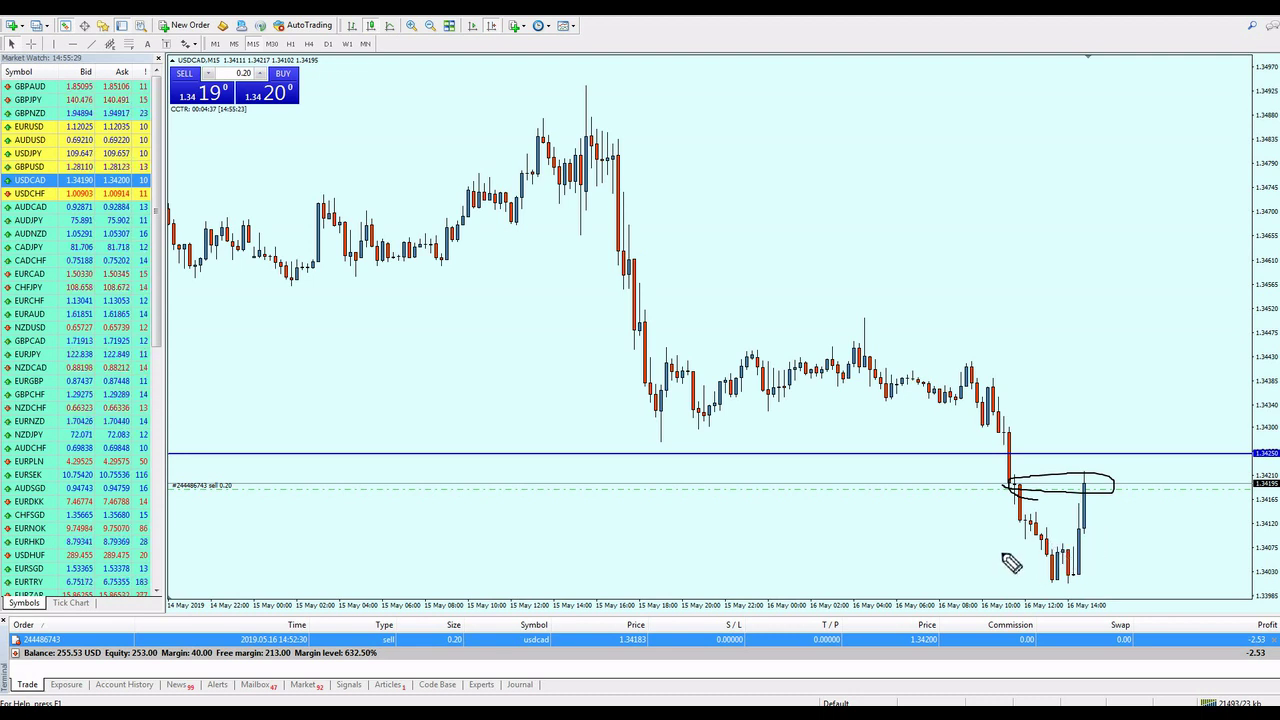
{"action": "mouse_move", "coordinate": [1060, 555]}
{"action": "left_mouse_down"}
{"action": "mouse_move", "coordinate": [1040, 556]}
{"action": "mouse_move", "coordinate": [1093, 556]}
{"action": "mouse_move", "coordinate": [1040, 572]}
{"action": "mouse_move", "coordinate": [1090, 552]}
{"action": "left_mouse_up"}
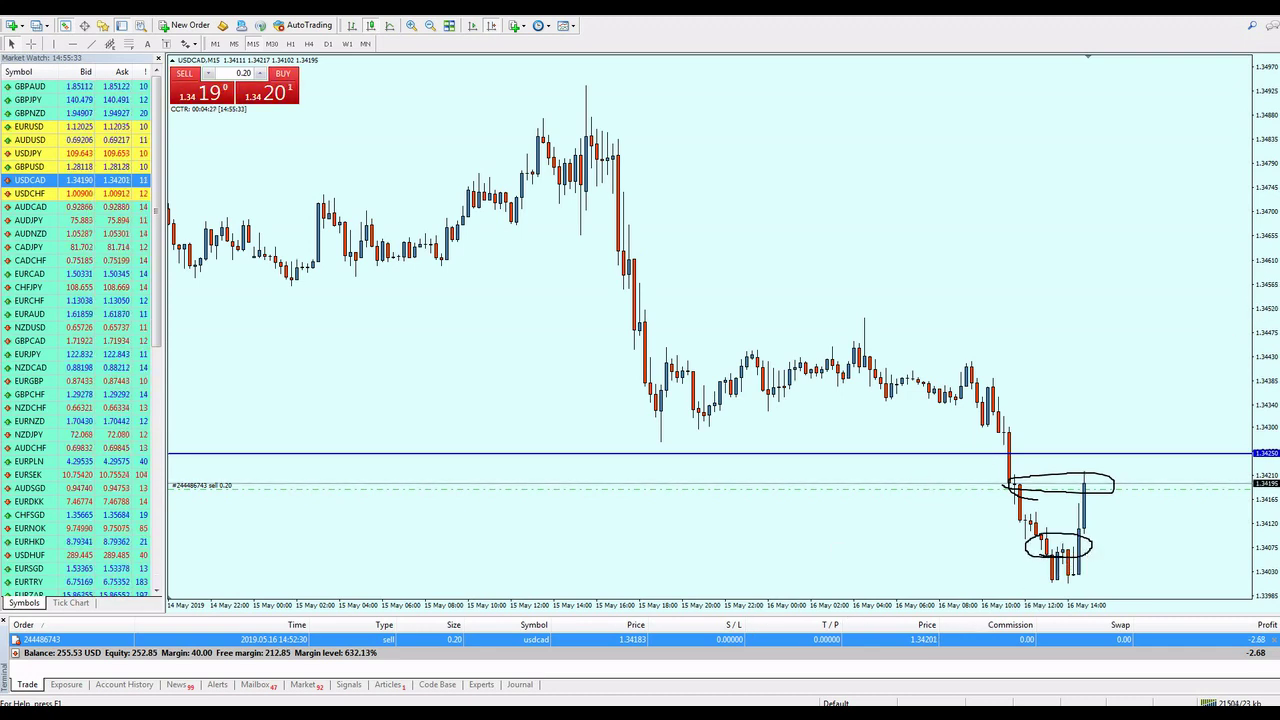
{"action": "key", "text": "Escape"}
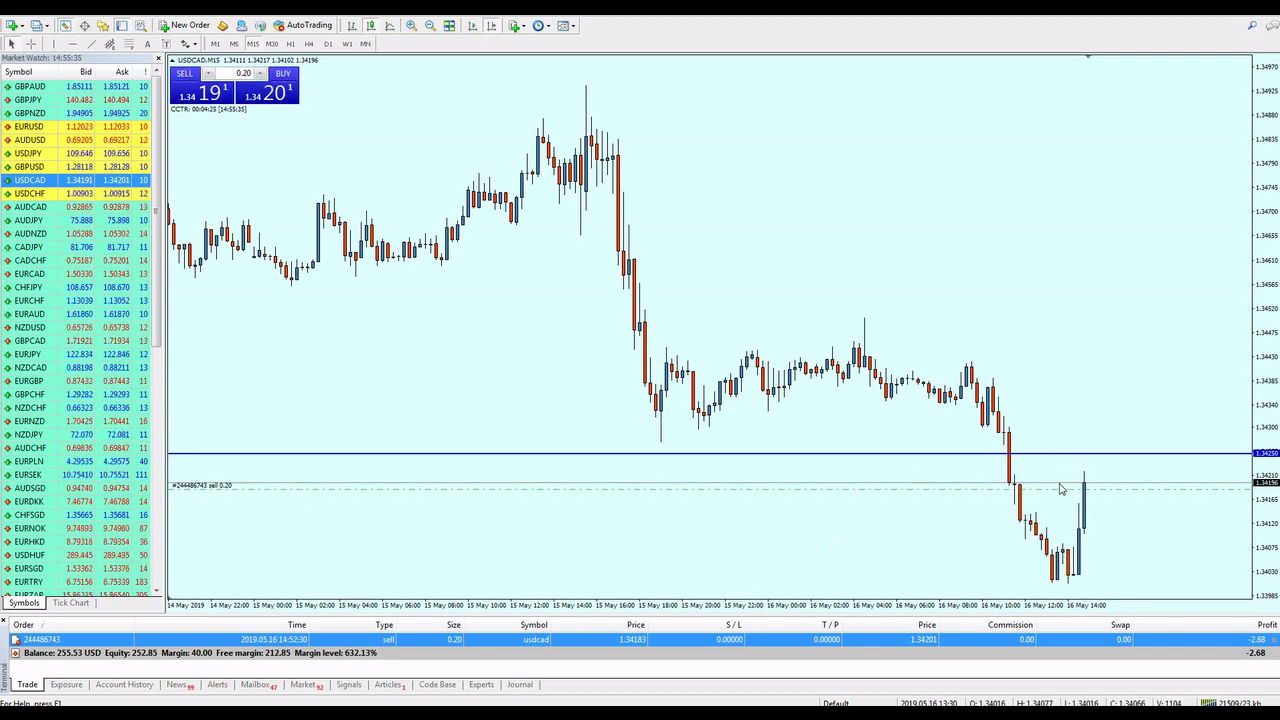
{"action": "left_click_drag", "start_coordinate": [1064, 490], "coordinate": [1064, 546]}
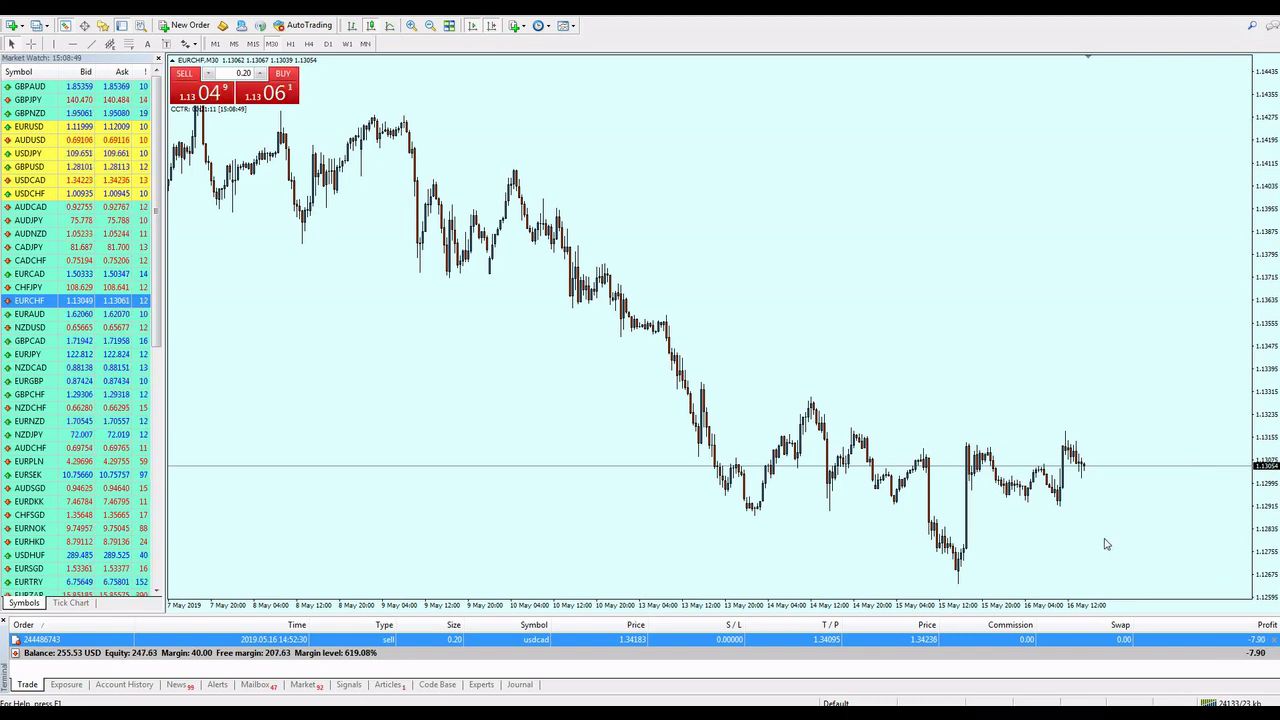
Draw a descending trendline under the recent lows on the EURCHF M30 chart and move it up onto the 15 May highs
{"action": "left_click", "coordinate": [91, 46]}
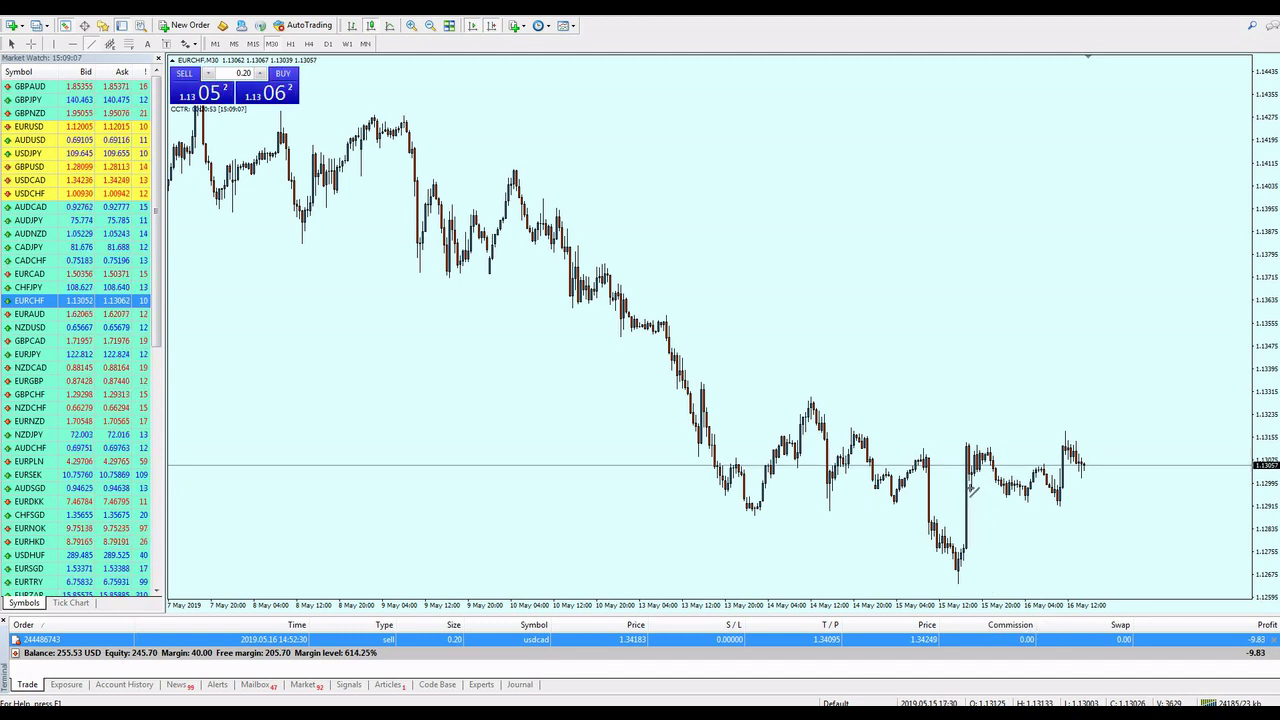
{"action": "left_click_drag", "start_coordinate": [971, 490], "coordinate": [1138, 522]}
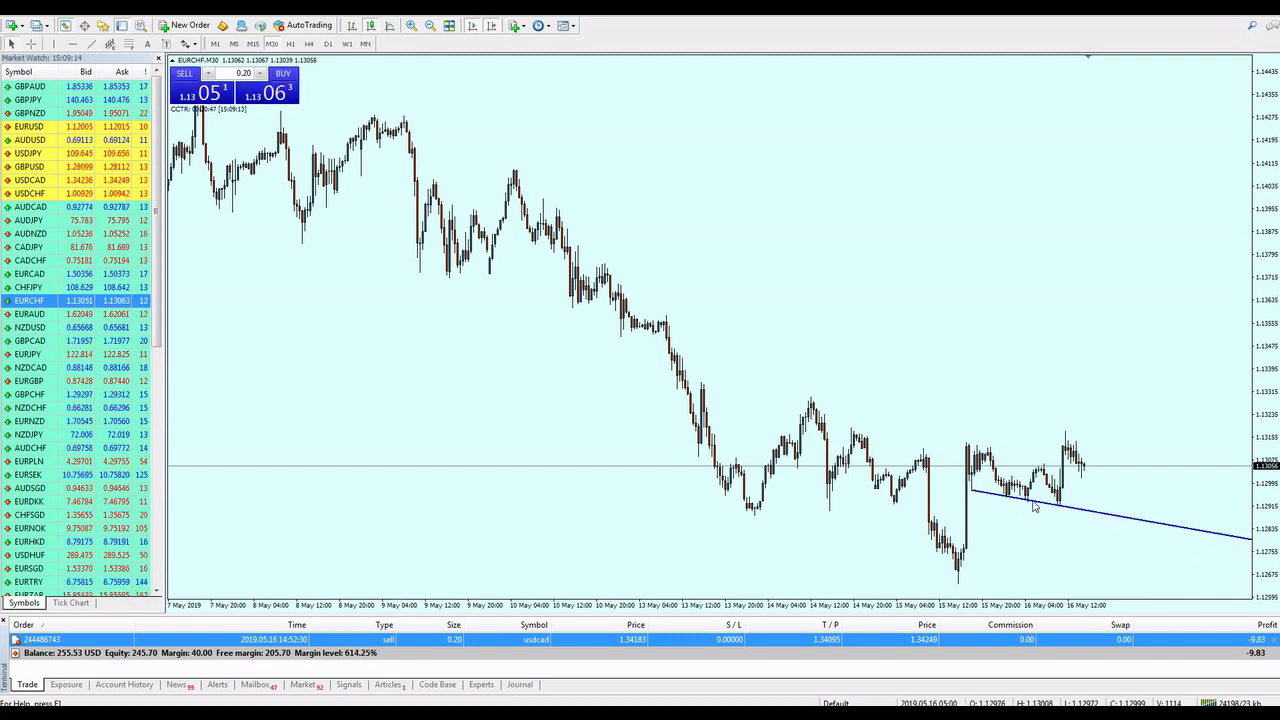
{"action": "left_click_drag", "start_coordinate": [1057, 508], "coordinate": [997, 461]}
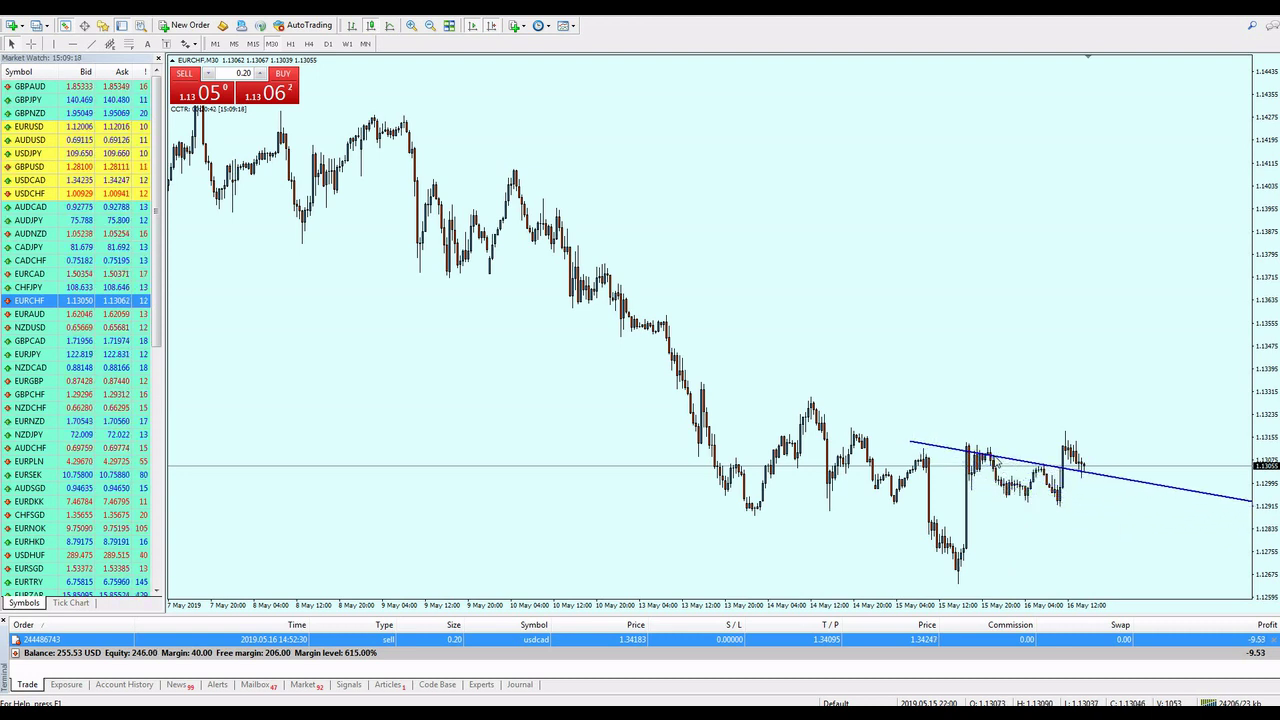
Buy 0.20 lots of EURCHF at market and set the order's take profit to 1.13129
{"action": "left_click", "coordinate": [281, 94]}
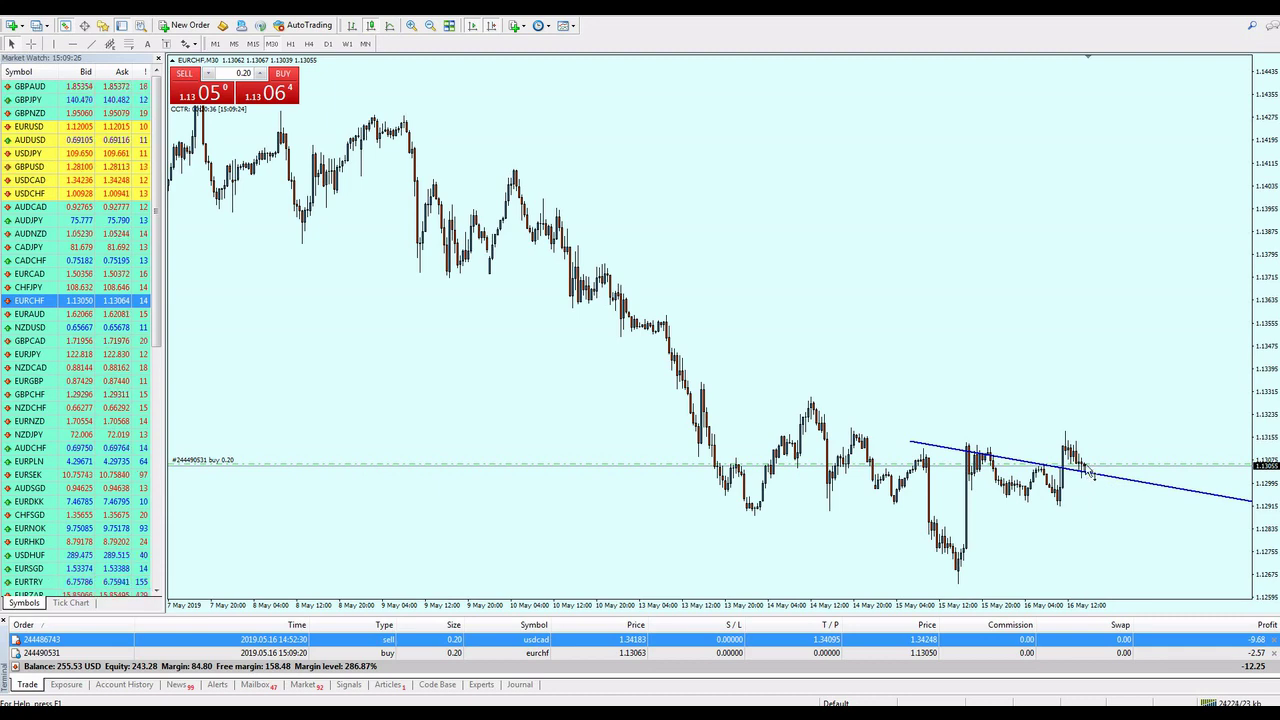
{"action": "mouse_move", "coordinate": [1090, 470]}
{"action": "left_mouse_down"}
{"action": "mouse_move", "coordinate": [1082, 446]}
{"action": "mouse_move", "coordinate": [1083, 472]}
{"action": "left_mouse_up"}
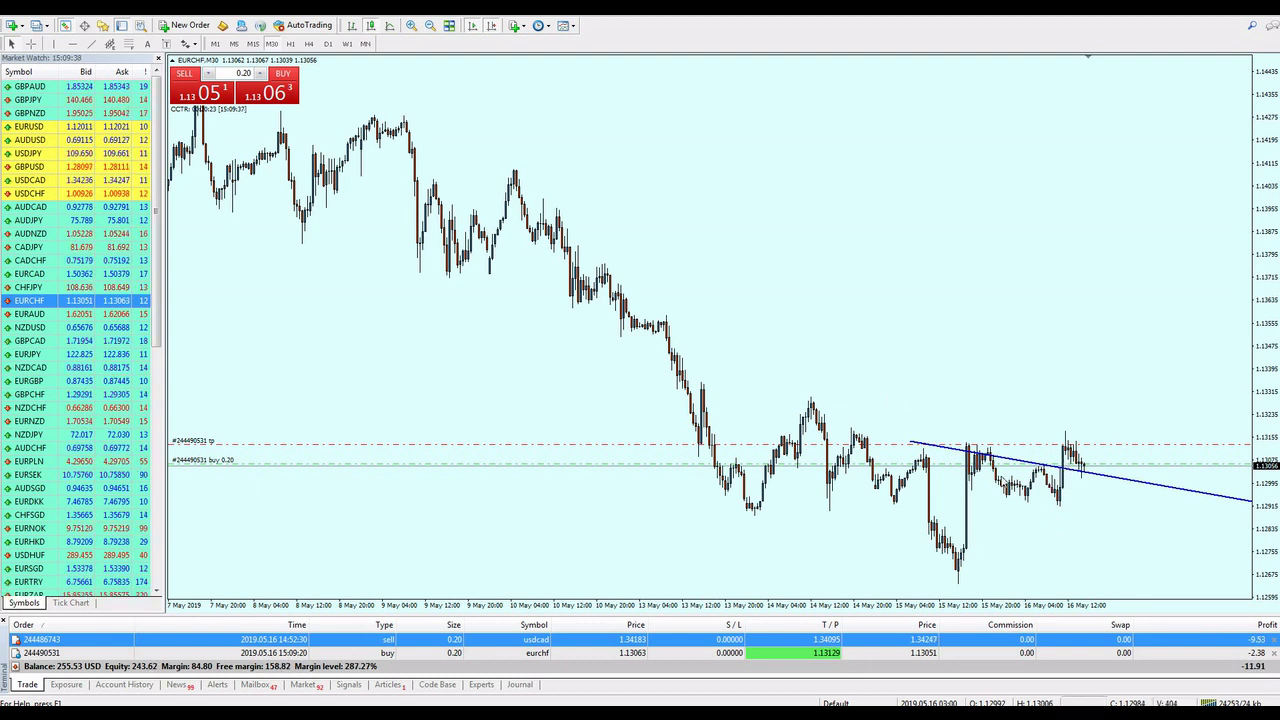
Show the YouTube channel's video list in the browser with its trendline and level videos, and return to MetaTrader 4
{"action": "mouse_move", "coordinate": [1080, 715]}
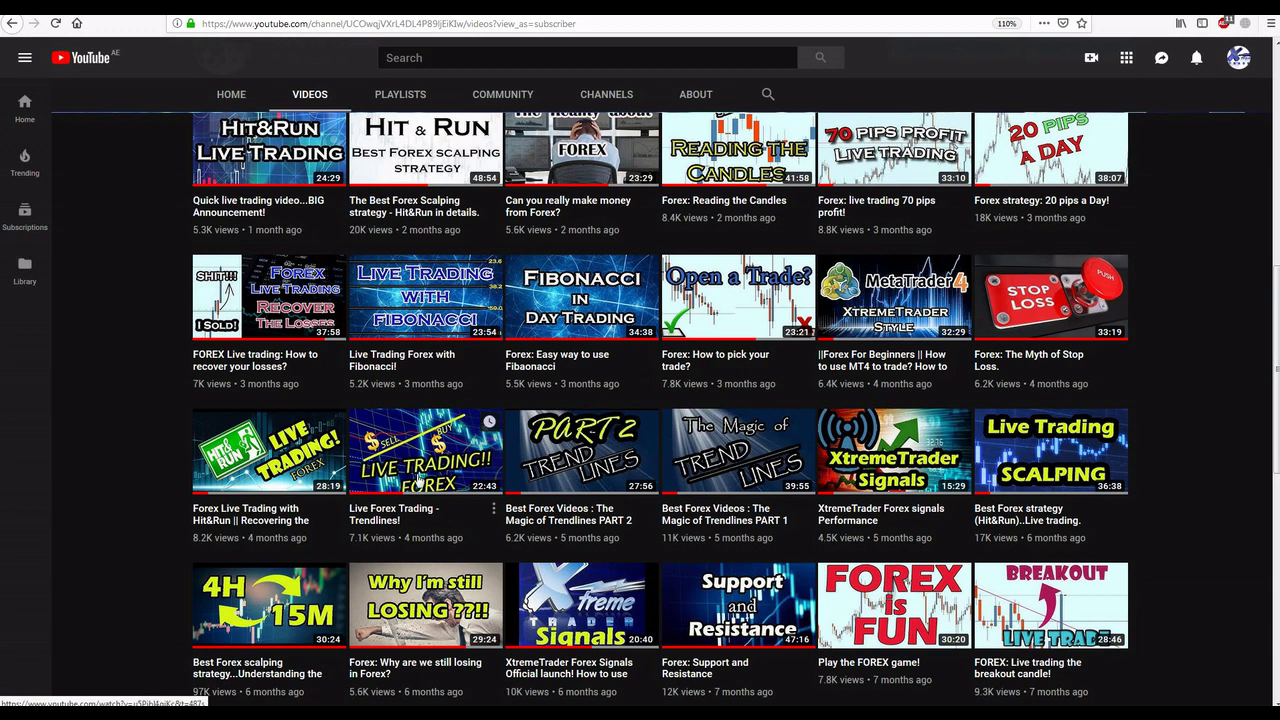
{"action": "mouse_move", "coordinate": [160, 700]}
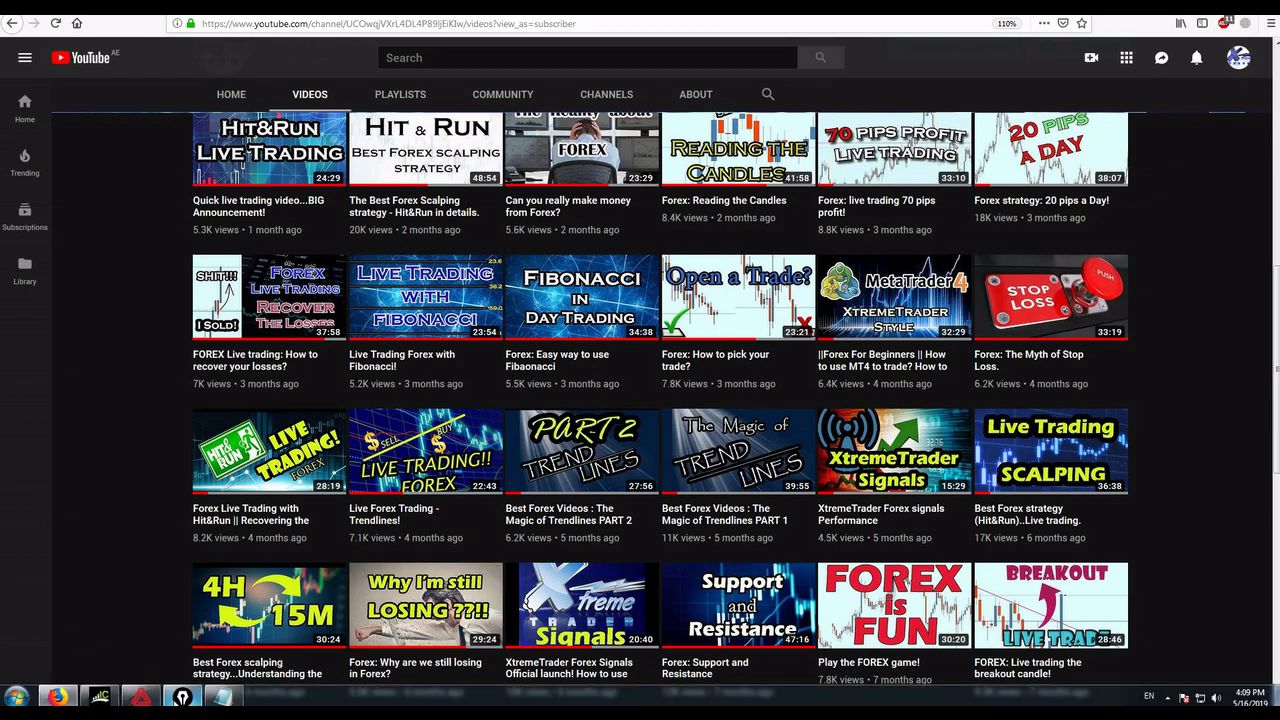
{"action": "left_click", "coordinate": [100, 697]}
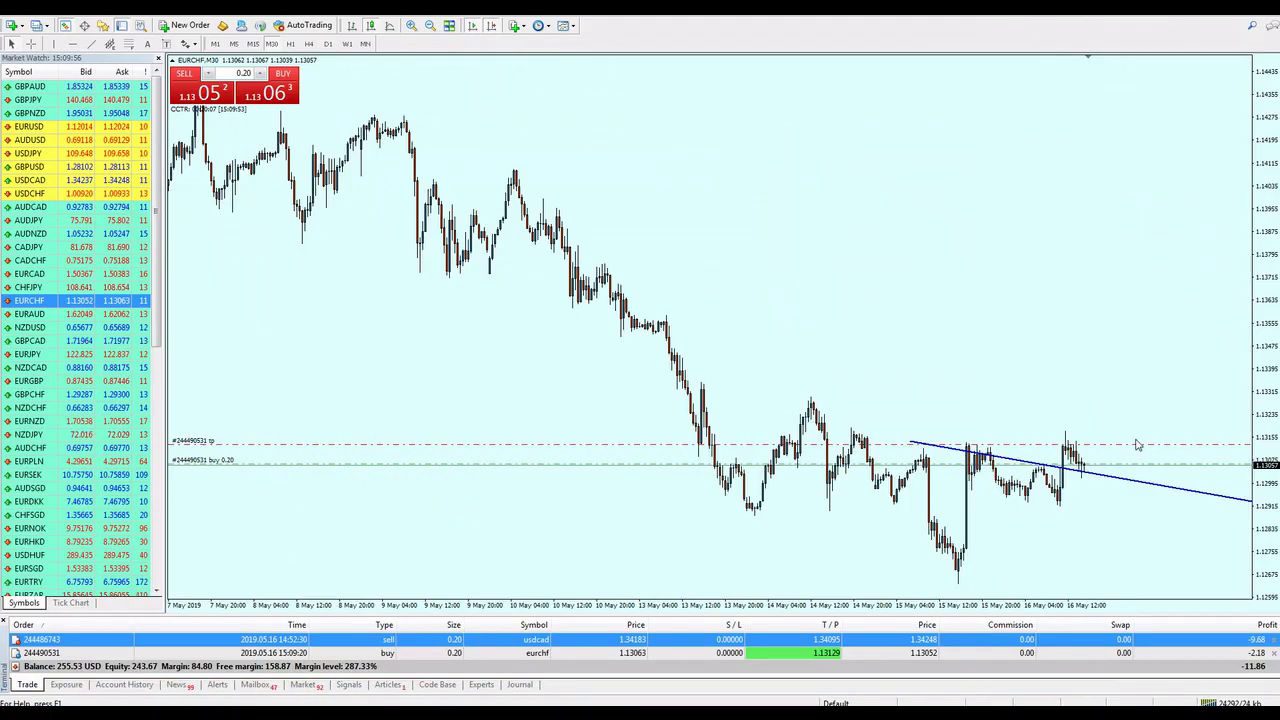
Bring up the USDCAD chart on the M15 timeframe, circle the falling candles at the sell entry level, and clear the circle
{"action": "key", "text": "ctrl+F6"}
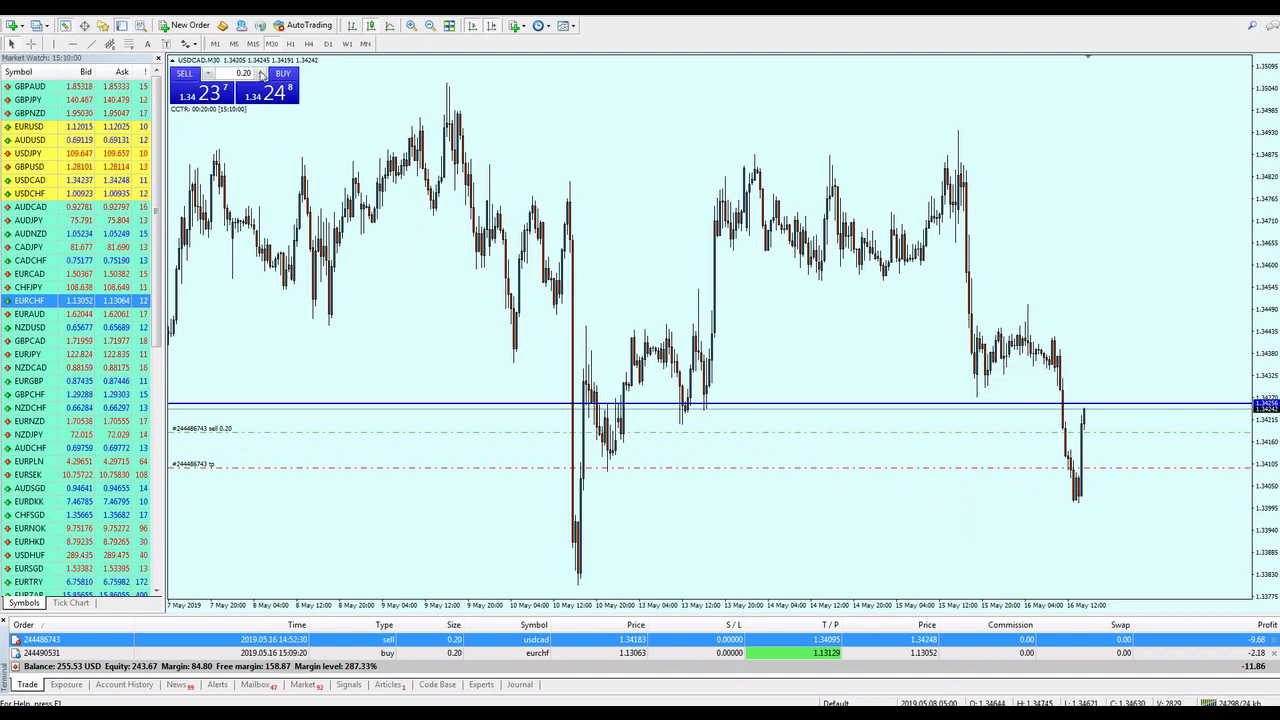
{"action": "left_click", "coordinate": [253, 44]}
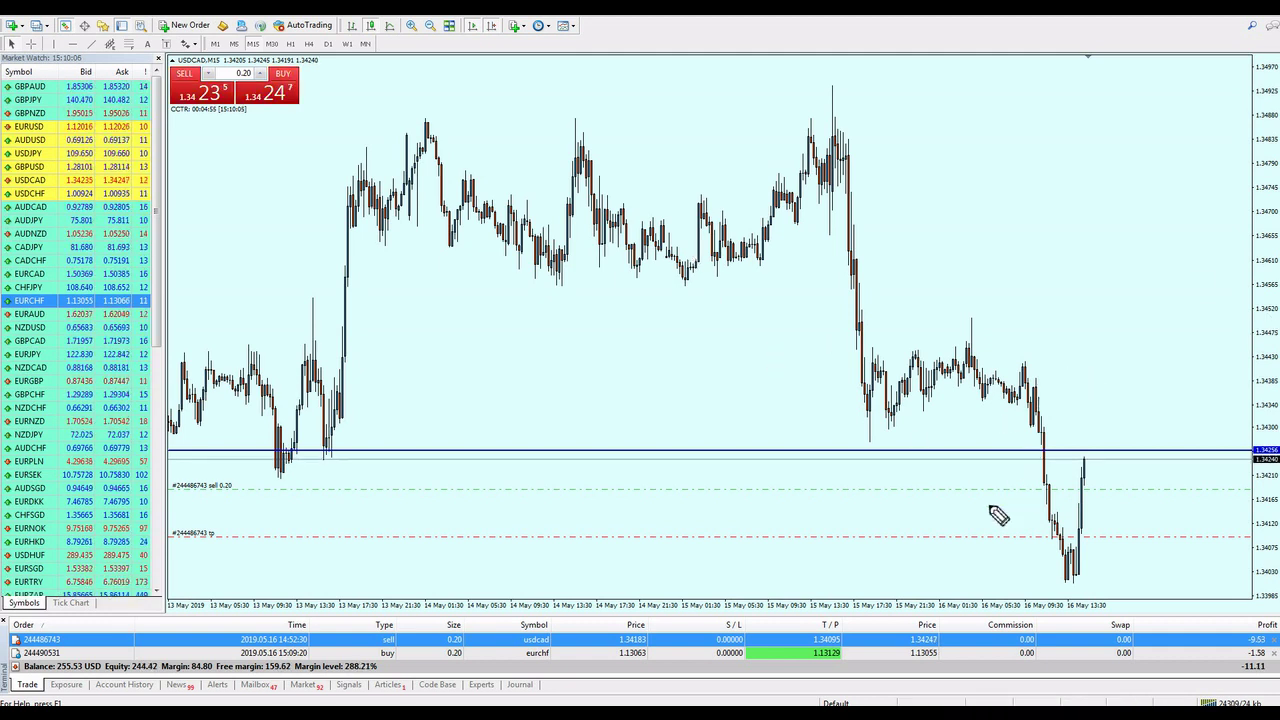
{"action": "mouse_move", "coordinate": [1052, 502]}
{"action": "left_mouse_down"}
{"action": "mouse_move", "coordinate": [1046, 488]}
{"action": "mouse_move", "coordinate": [1046, 502]}
{"action": "left_mouse_up"}
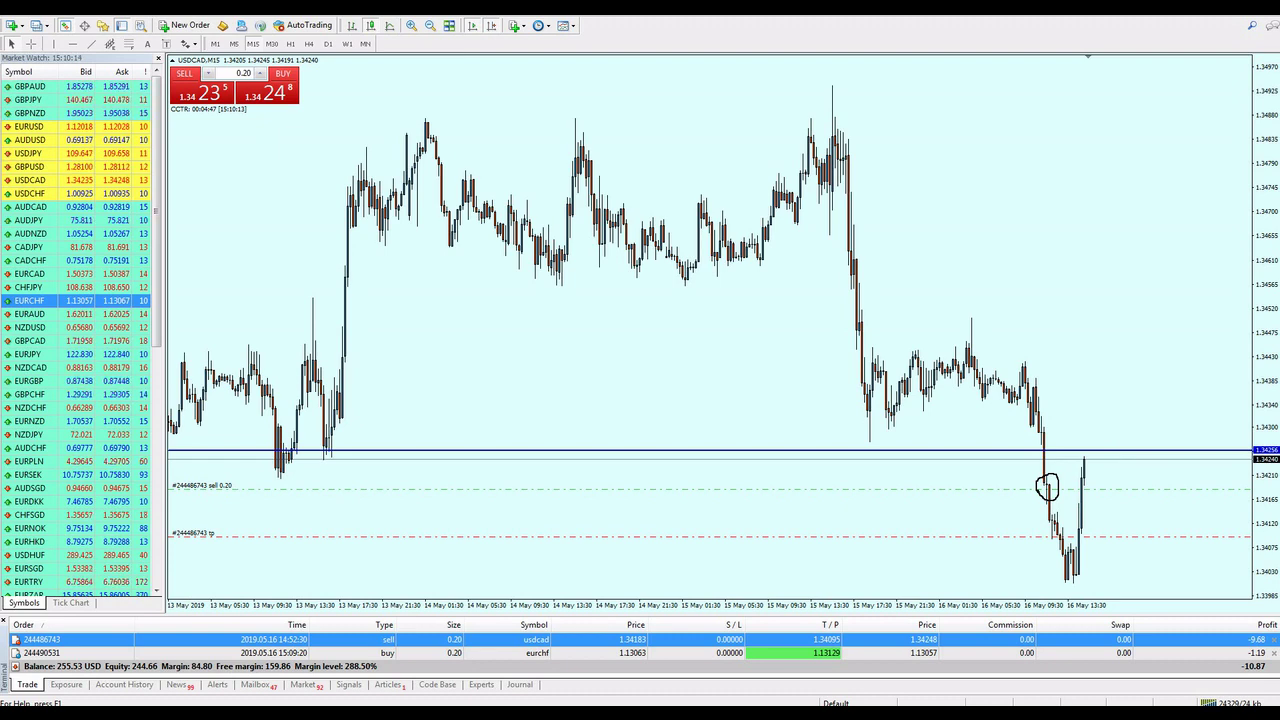
{"action": "key", "text": "Escape"}
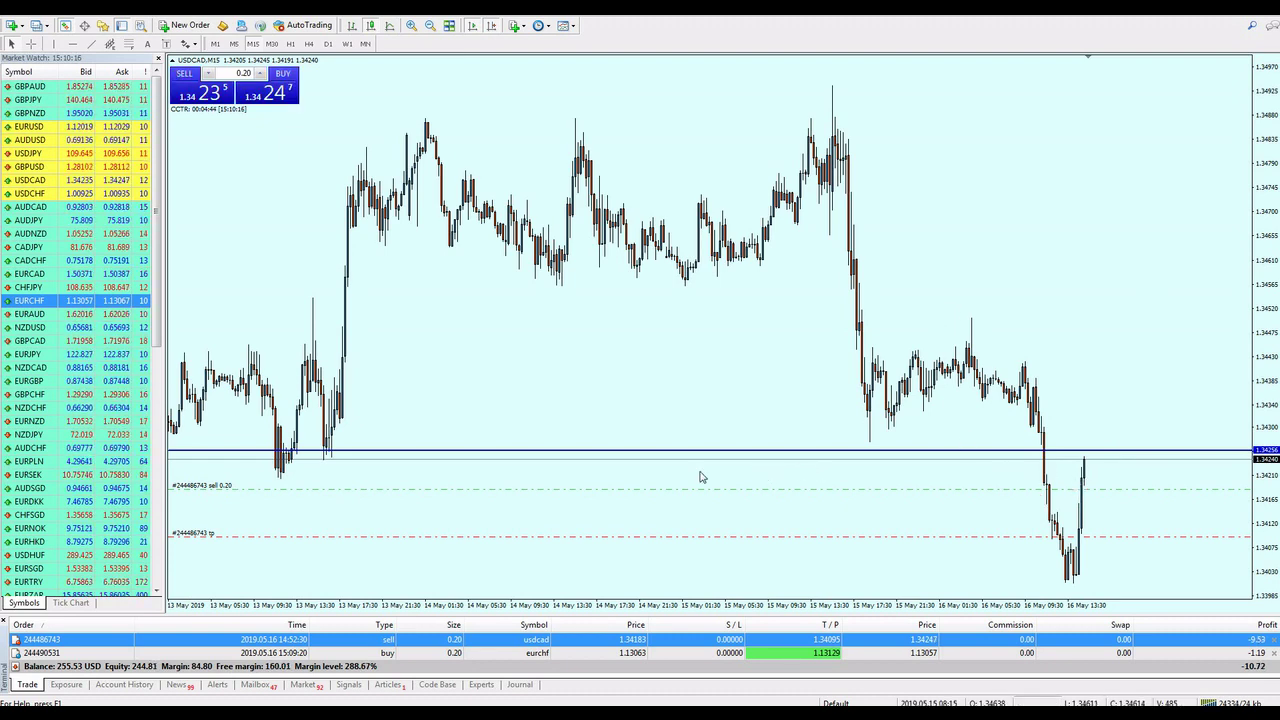
Review the earlier USDCAD price action around the horizontal line and sell another 0.20 lots at market
{"action": "scroll", "coordinate": [575, 409], "scroll_direction": "up", "scroll_amount": 5}
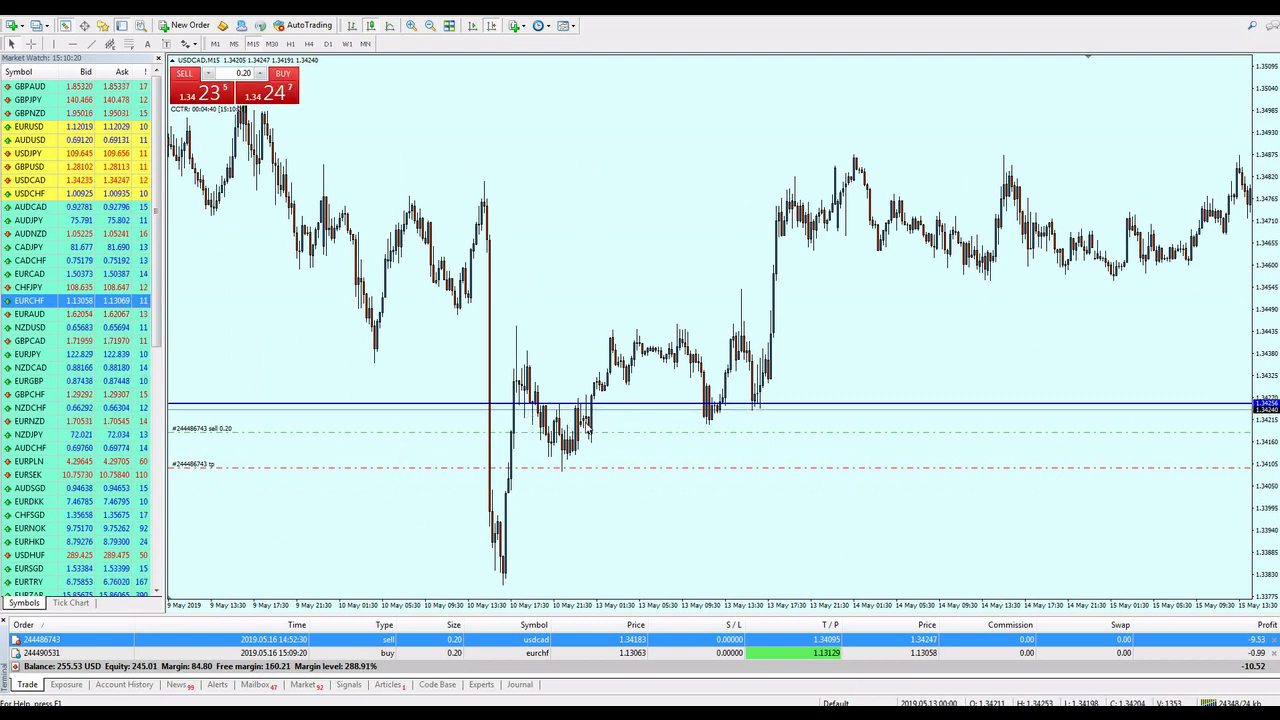
{"action": "scroll", "coordinate": [590, 418], "scroll_direction": "down", "scroll_amount": 5}
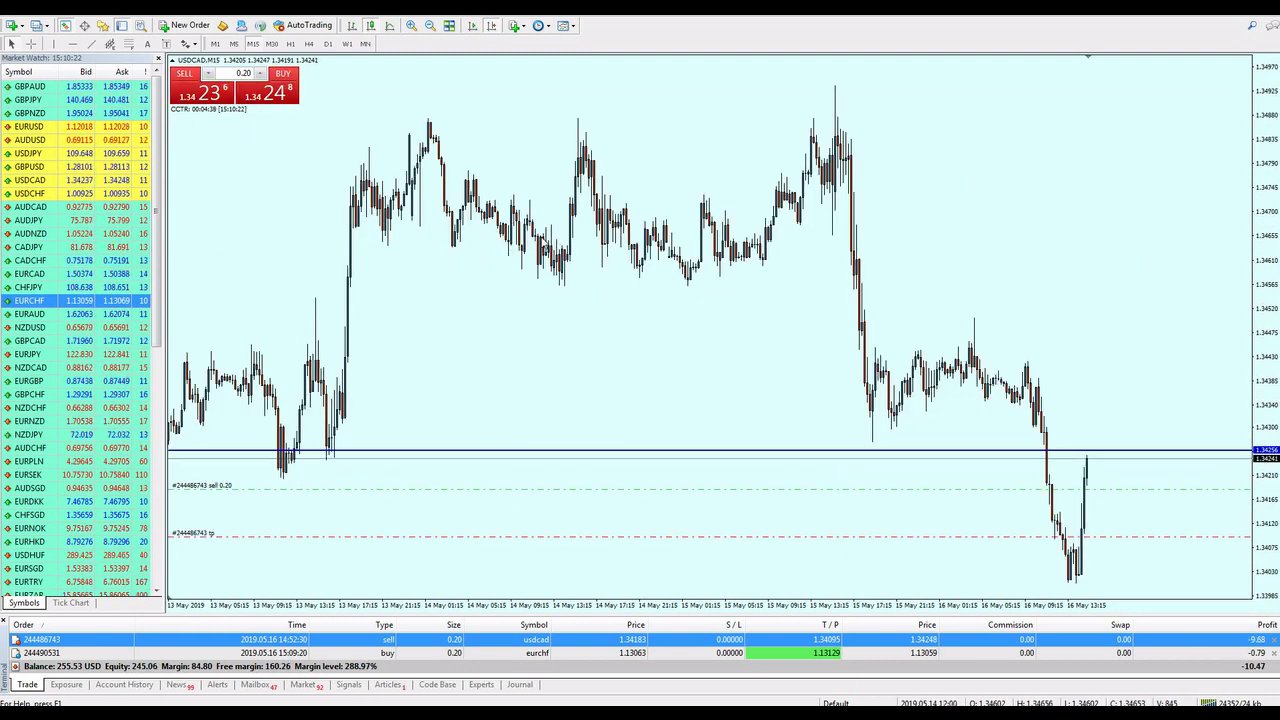
{"action": "left_click", "coordinate": [206, 100]}
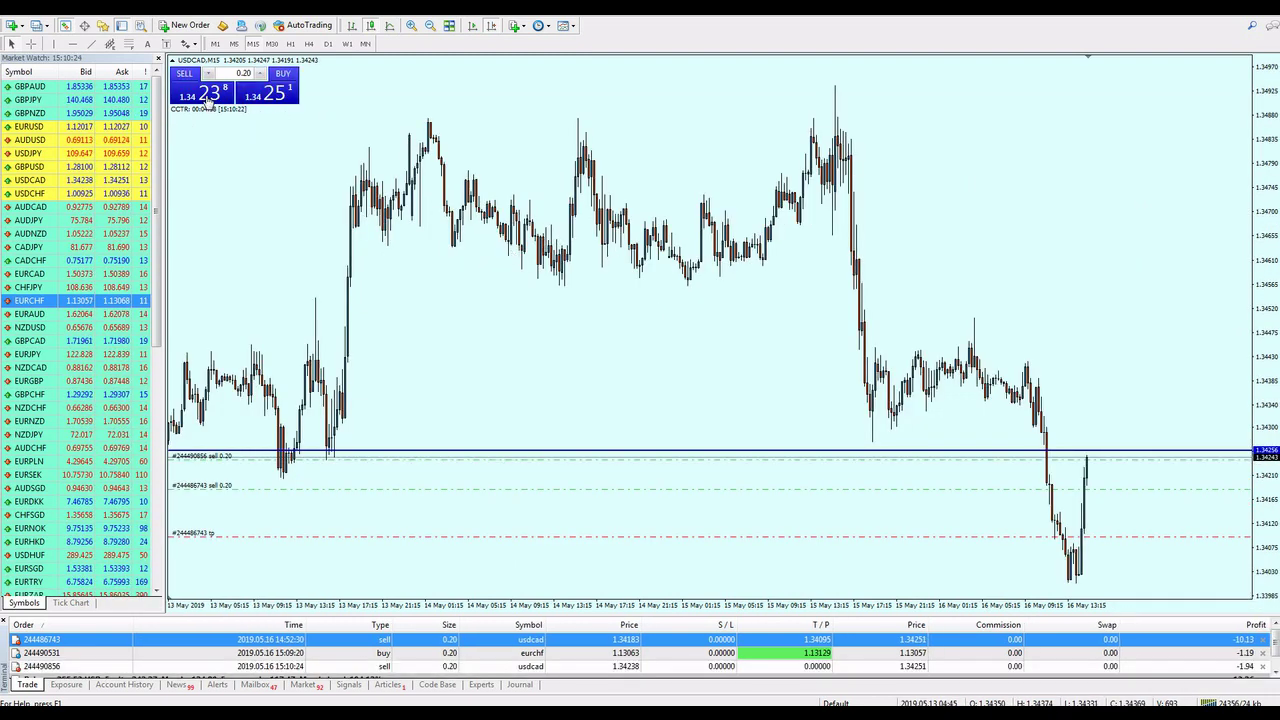
Temporarily mark the 10 May, 13 May and 16 May price reactions at the horizontal line on the USDCAD M15 chart
{"action": "scroll", "coordinate": [577, 361], "scroll_direction": "up", "scroll_amount": 3}
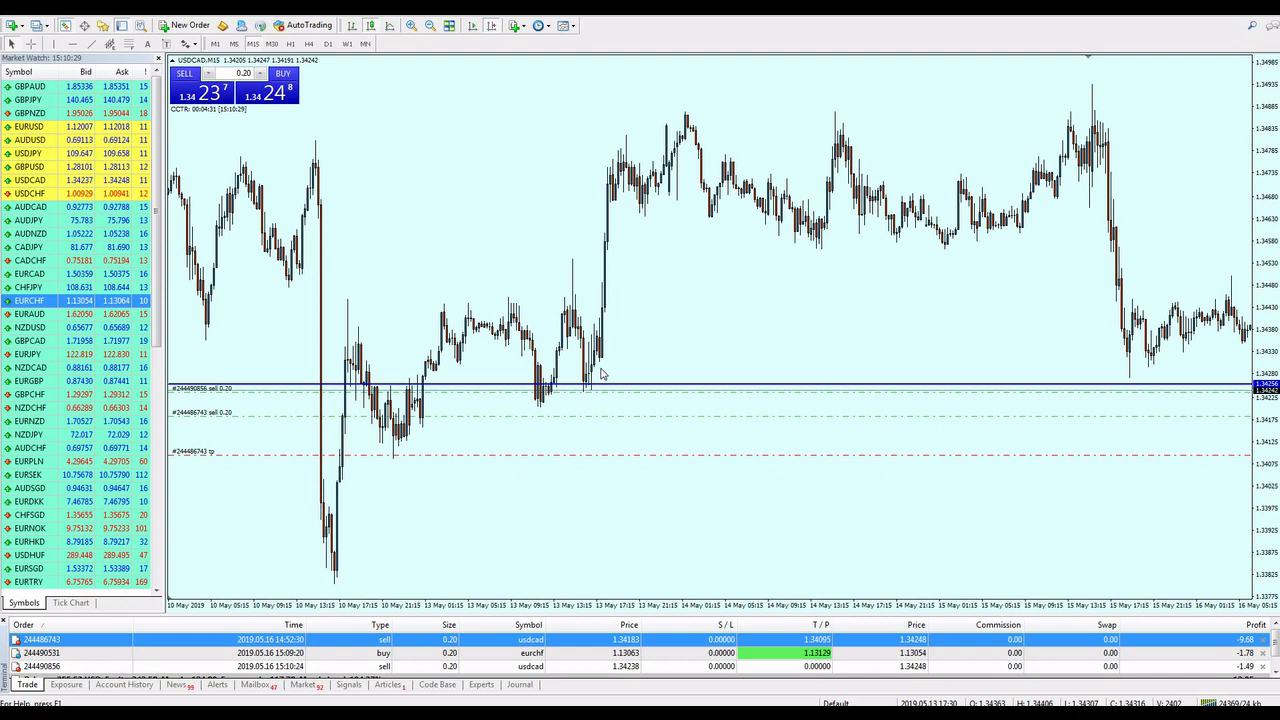
{"action": "scroll", "coordinate": [603, 379], "scroll_direction": "down", "scroll_amount": 3}
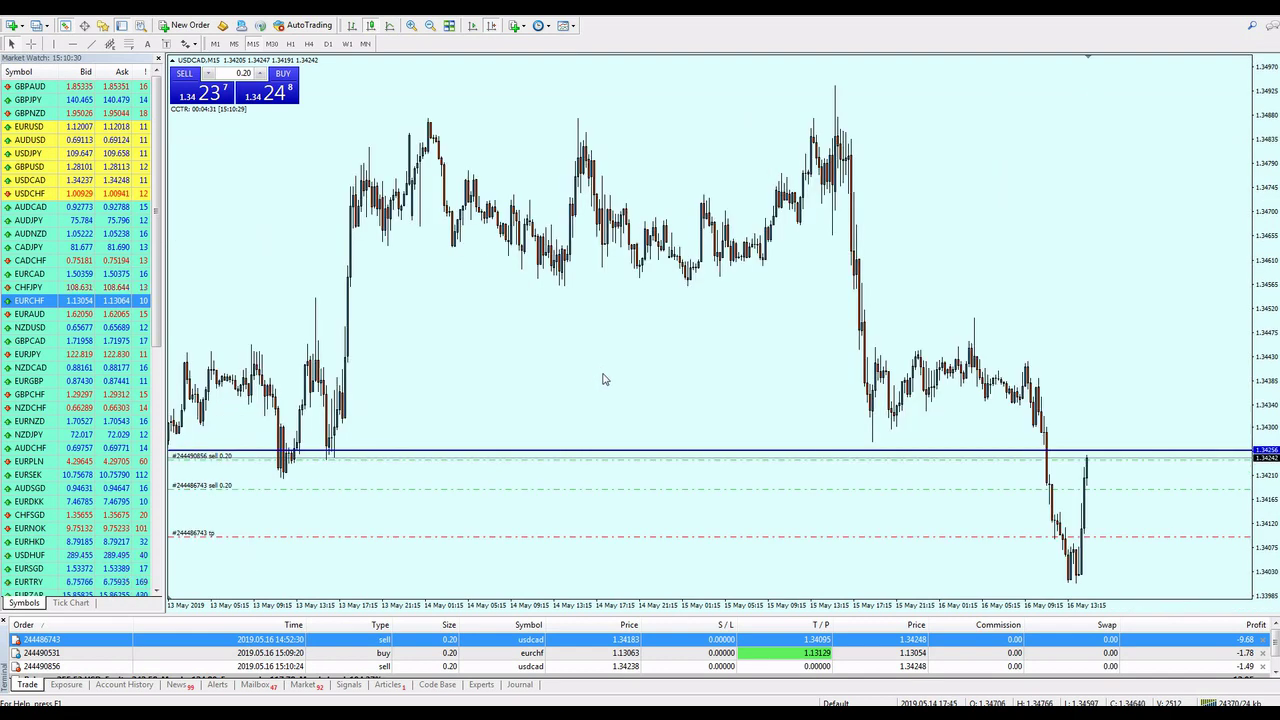
{"action": "scroll", "coordinate": [611, 420], "scroll_direction": "up", "scroll_amount": 2}
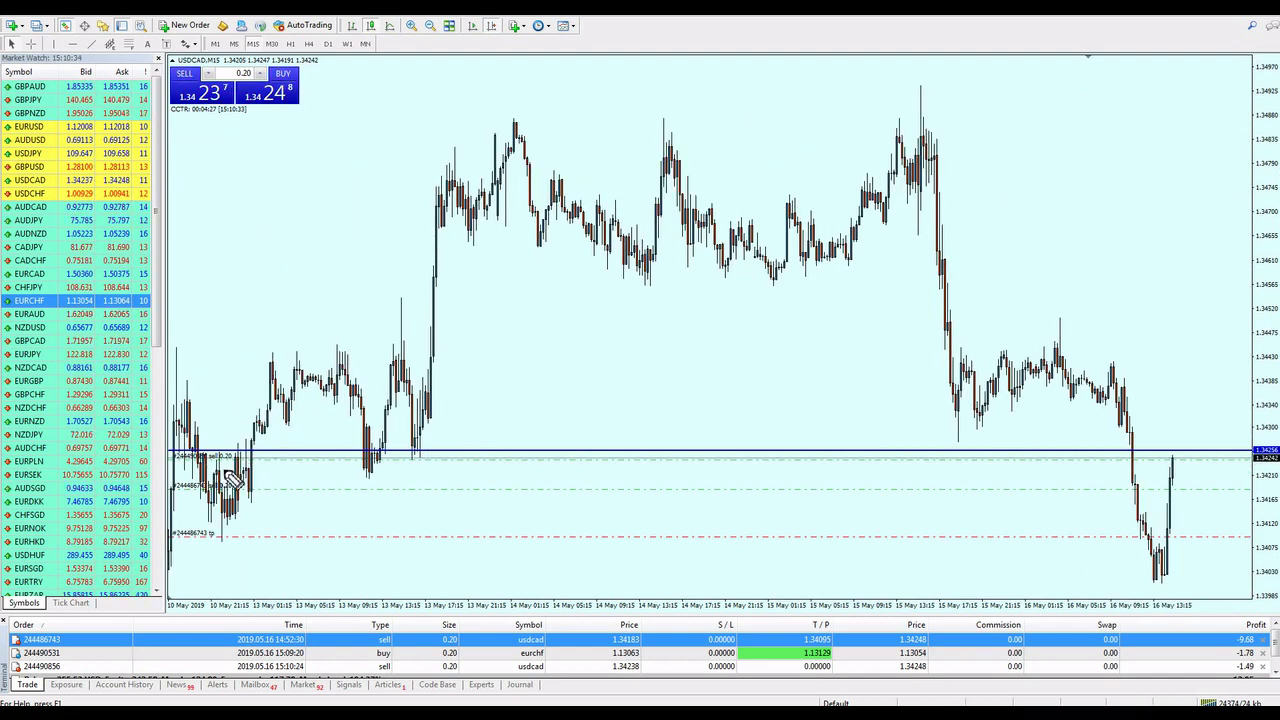
{"action": "mouse_move", "coordinate": [258, 456]}
{"action": "left_mouse_down"}
{"action": "mouse_move", "coordinate": [196, 445]}
{"action": "mouse_move", "coordinate": [221, 474]}
{"action": "mouse_move", "coordinate": [258, 447]}
{"action": "mouse_move", "coordinate": [355, 450]}
{"action": "mouse_move", "coordinate": [342, 453]}
{"action": "mouse_move", "coordinate": [351, 474]}
{"action": "mouse_move", "coordinate": [444, 434]}
{"action": "mouse_move", "coordinate": [350, 450]}
{"action": "left_mouse_up"}
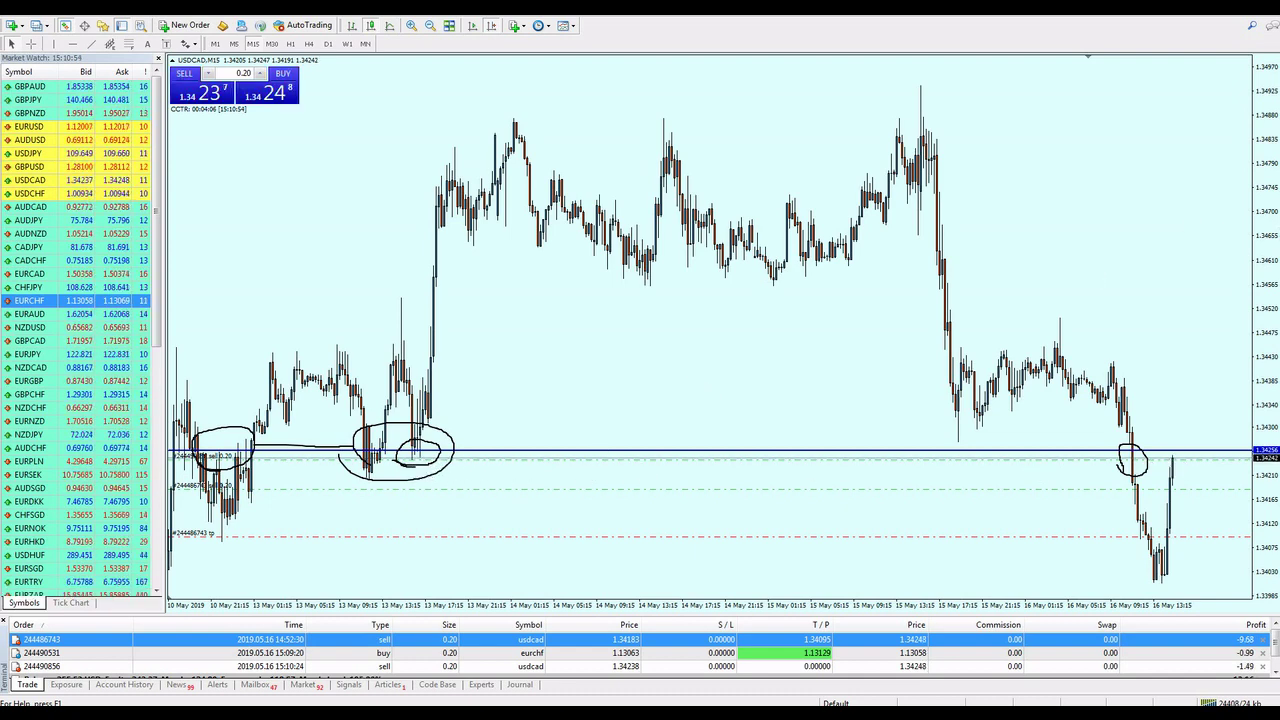
{"action": "key", "text": "Escape"}
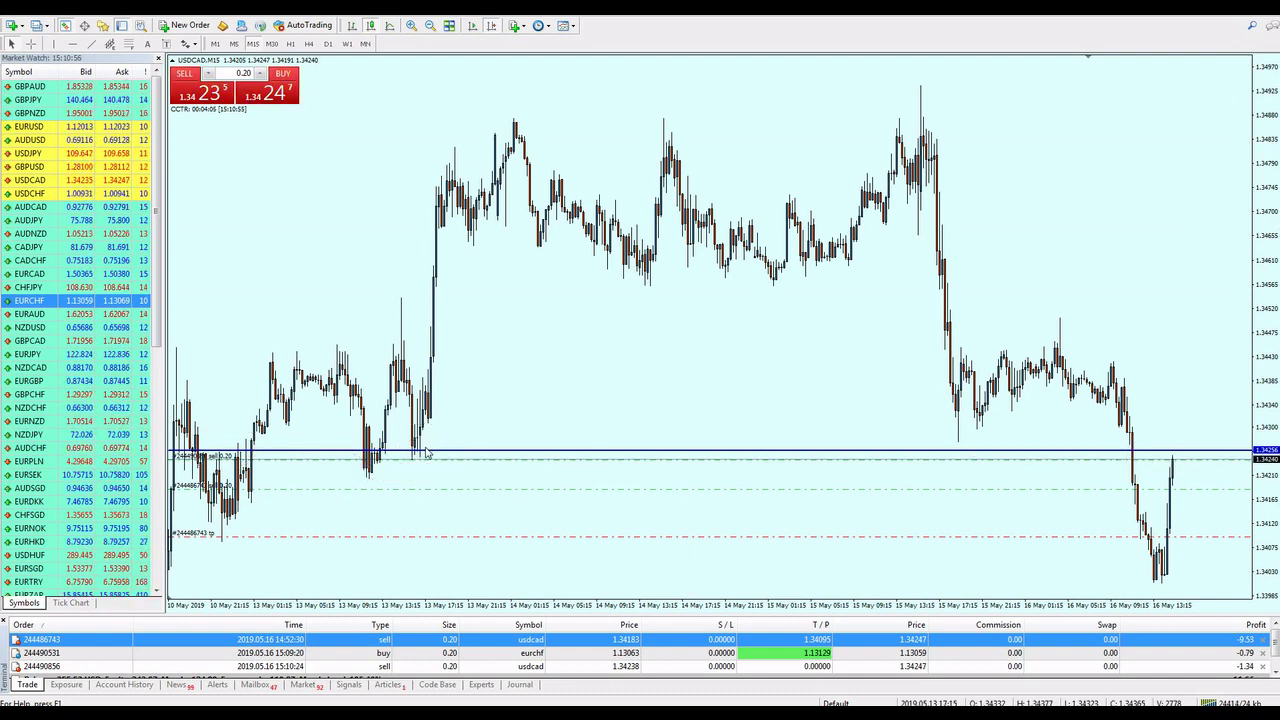
Lower the USDCAD horizontal line to 1.34249 and inspect the latest candle's high against it with the crosshair
{"action": "left_click_drag", "start_coordinate": [424, 454], "coordinate": [424, 459]}
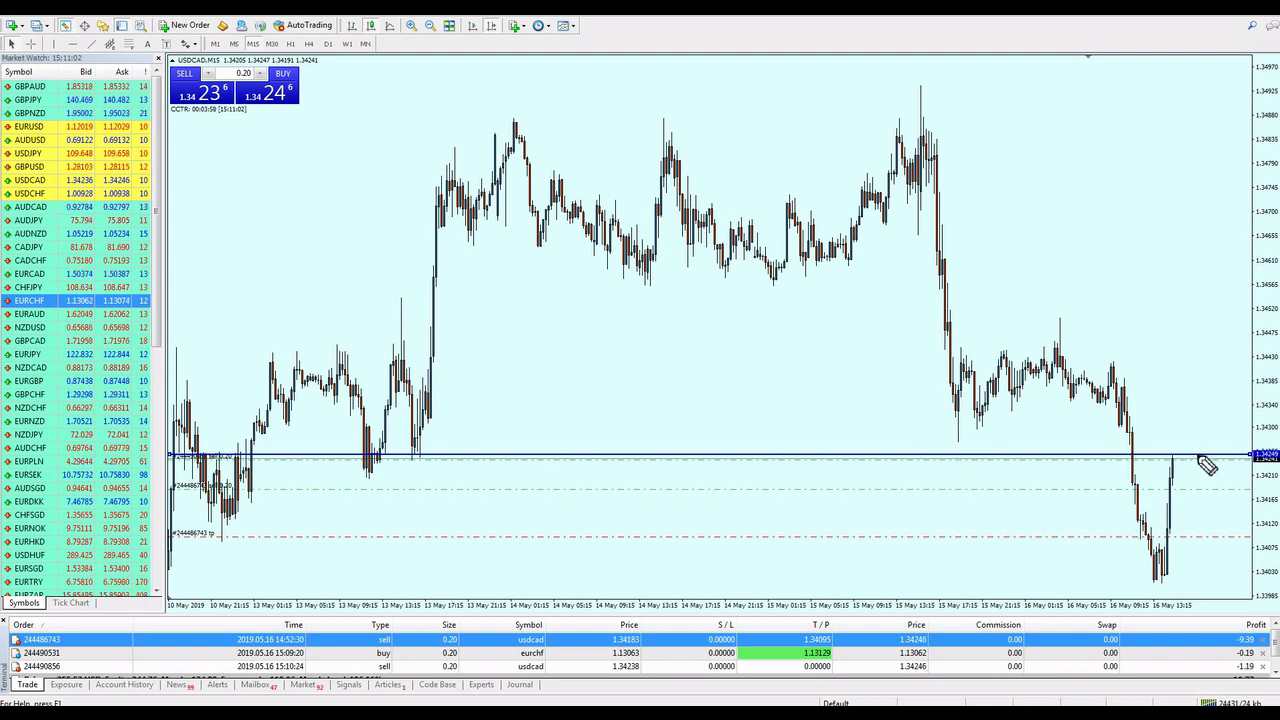
{"action": "left_click_drag", "start_coordinate": [1170, 447], "coordinate": [1172, 449]}
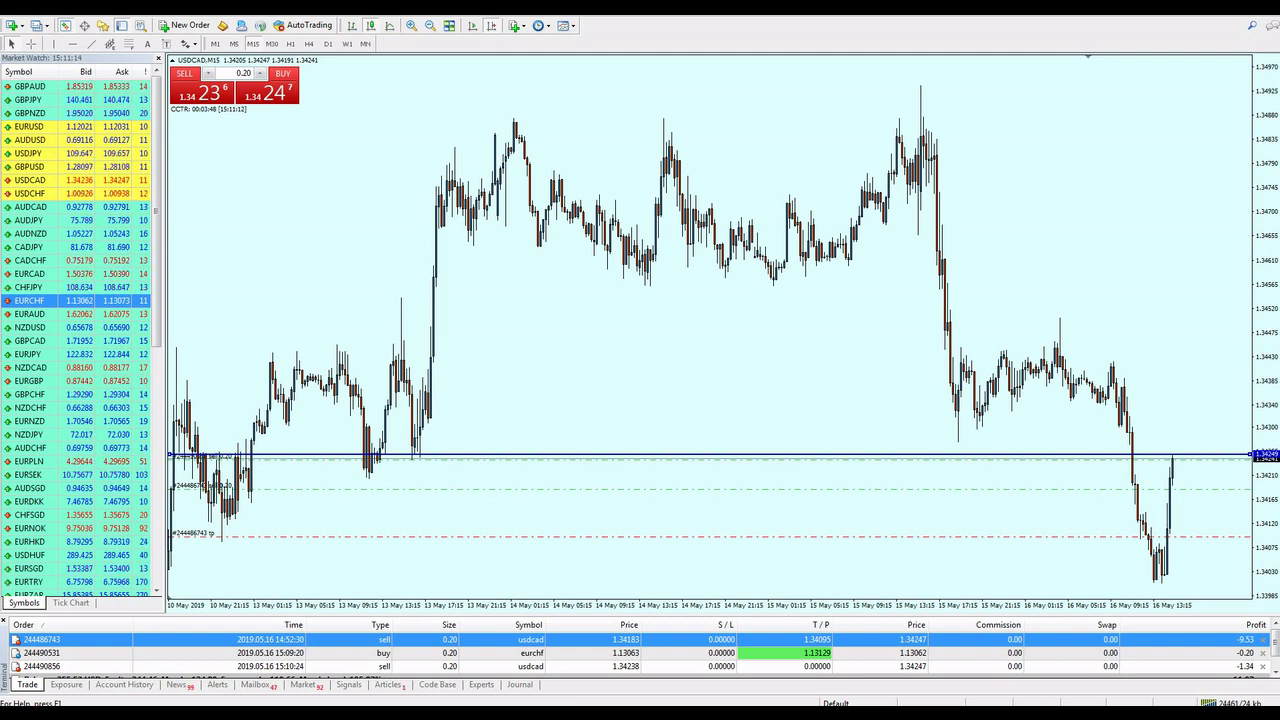
{"action": "middle_click", "coordinate": [1169, 457]}
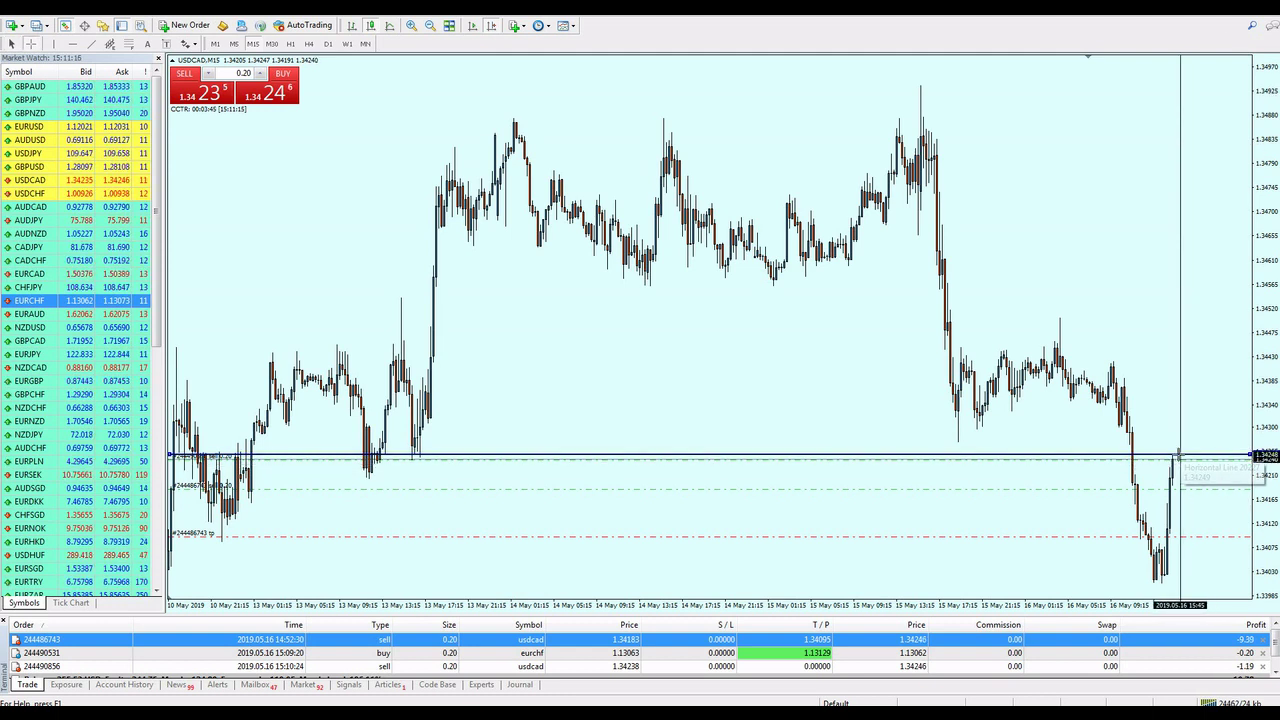
{"action": "middle_click", "coordinate": [1186, 505]}
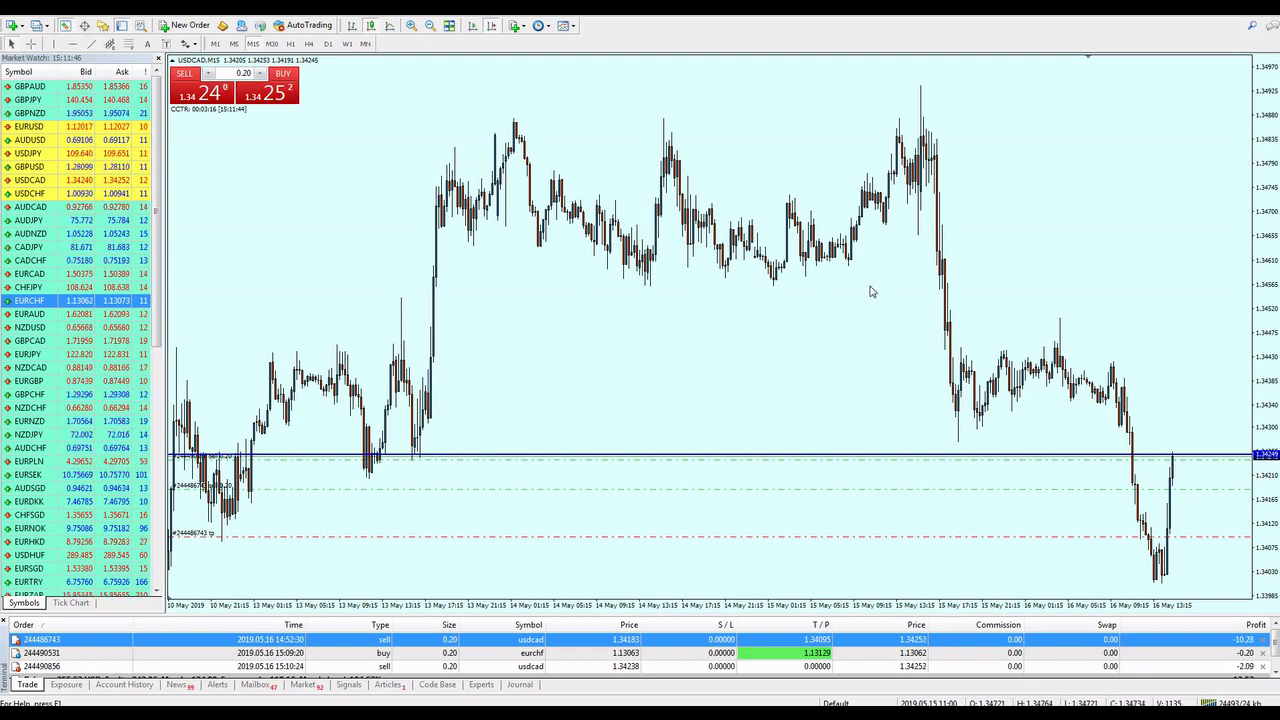
Switch the USDCAD chart to M30 and draw an ascending trendline through the 10 May and 13 May highs
{"action": "key", "text": "minus"}
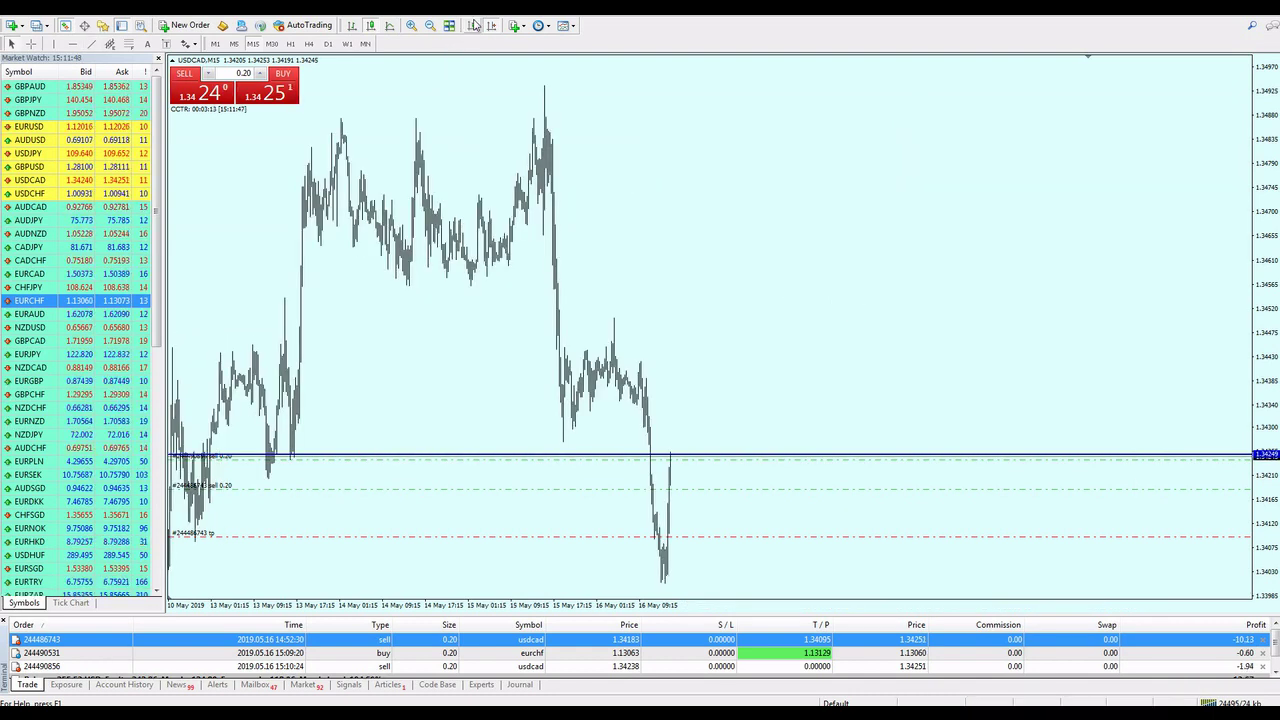
{"action": "key", "text": "minus"}
{"action": "left_click", "coordinate": [272, 44]}
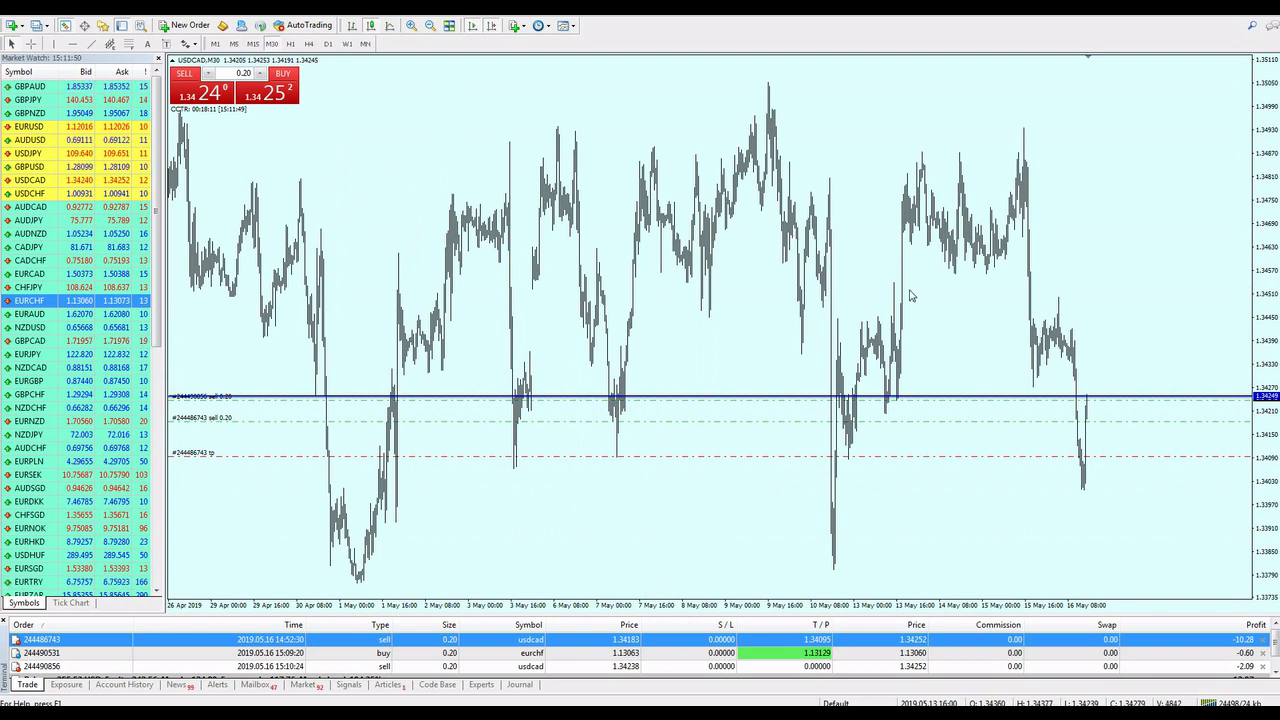
{"action": "key", "text": "plus"}
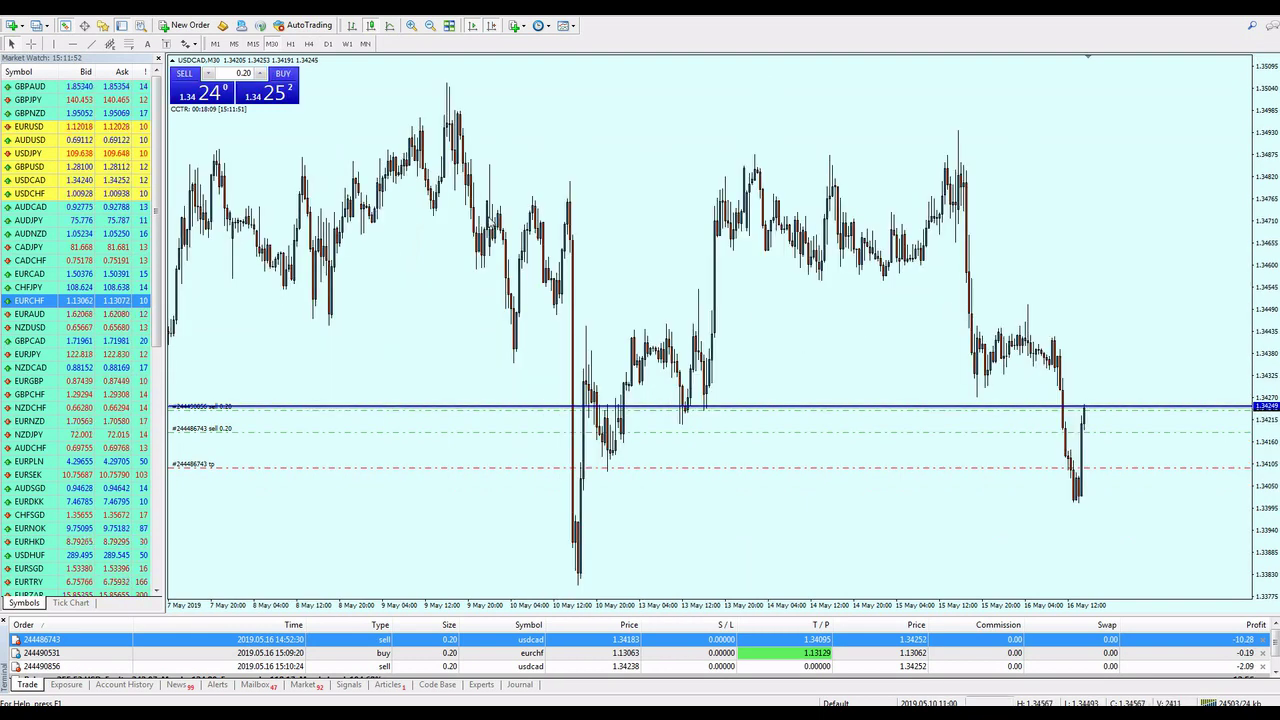
{"action": "left_click", "coordinate": [110, 45]}
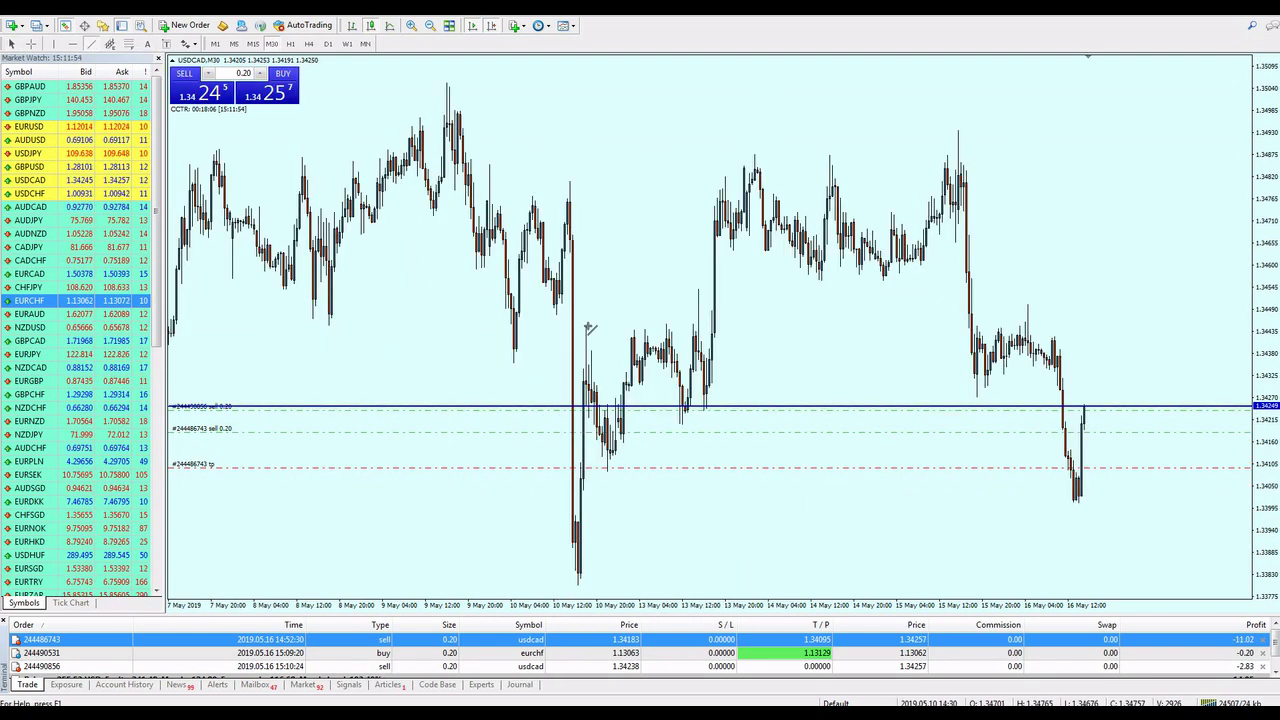
{"action": "left_click_drag", "start_coordinate": [586, 328], "coordinate": [785, 278]}
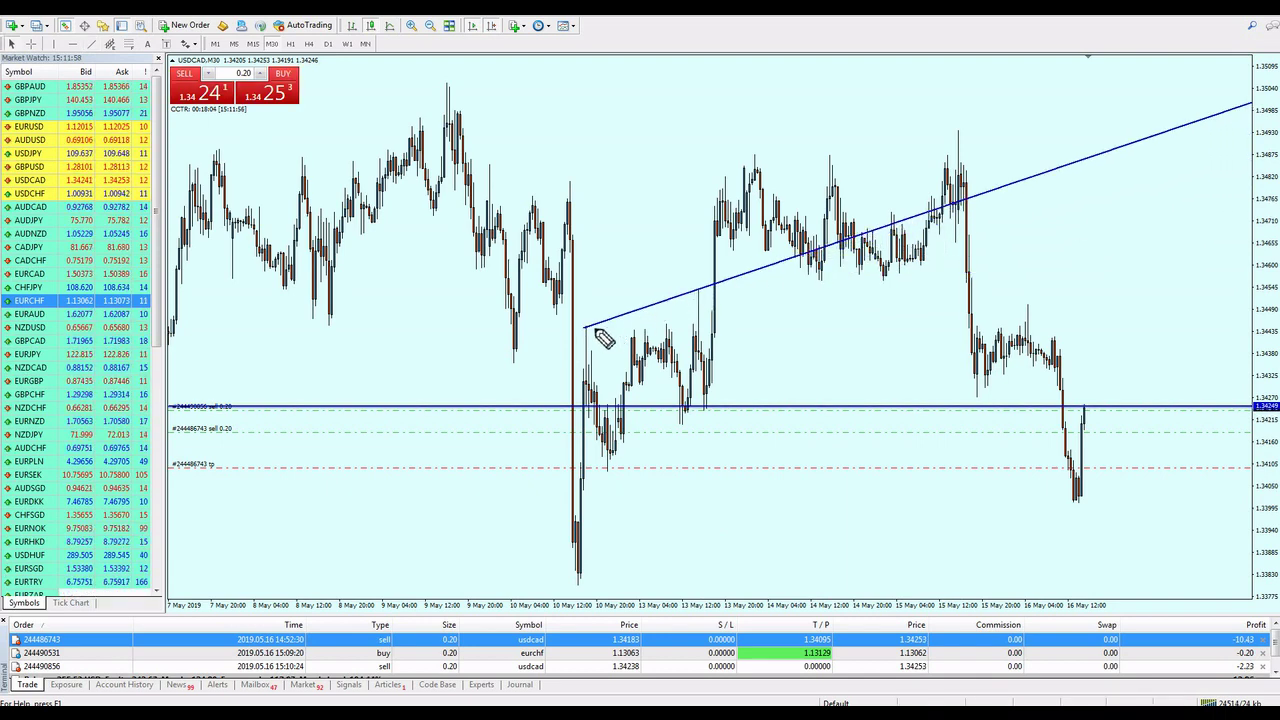
Circle the two highs that the ascending trendline connects, and clear the circles
{"action": "mouse_move", "coordinate": [596, 345]}
{"action": "left_mouse_down"}
{"action": "mouse_move", "coordinate": [573, 315]}
{"action": "mouse_move", "coordinate": [588, 342]}
{"action": "left_mouse_up"}
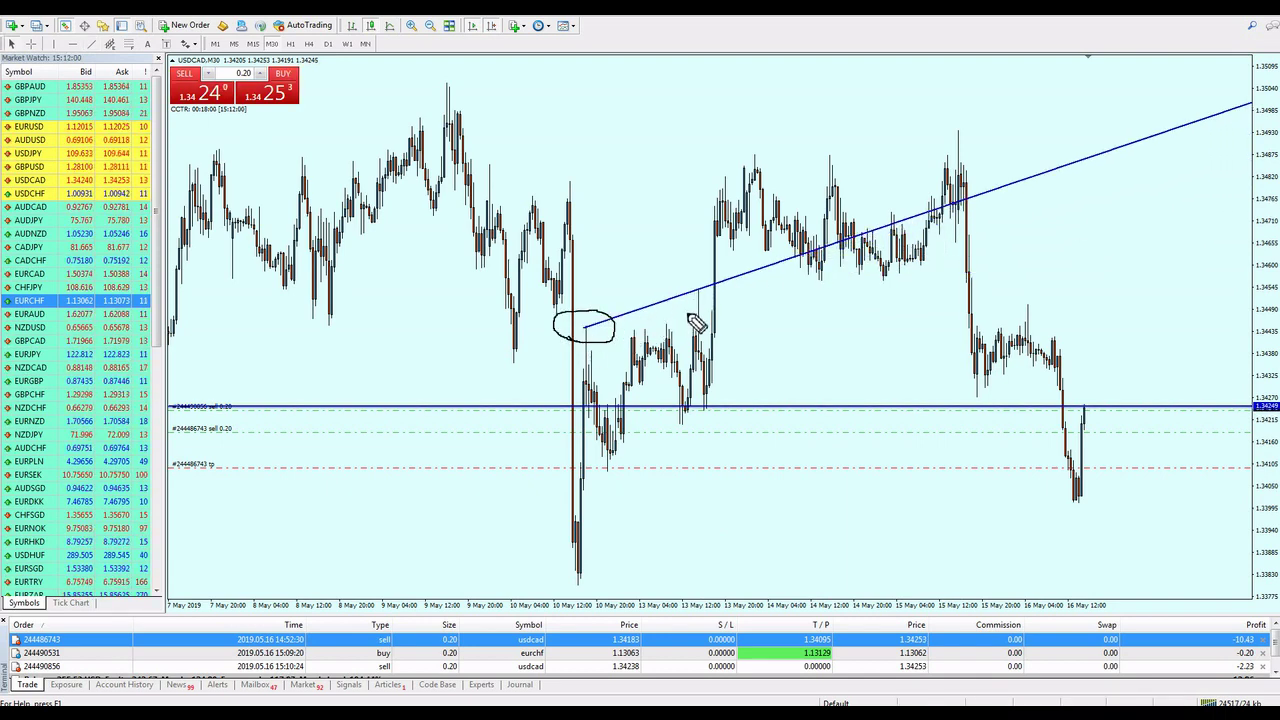
{"action": "left_click_drag", "start_coordinate": [686, 306], "coordinate": [700, 312]}
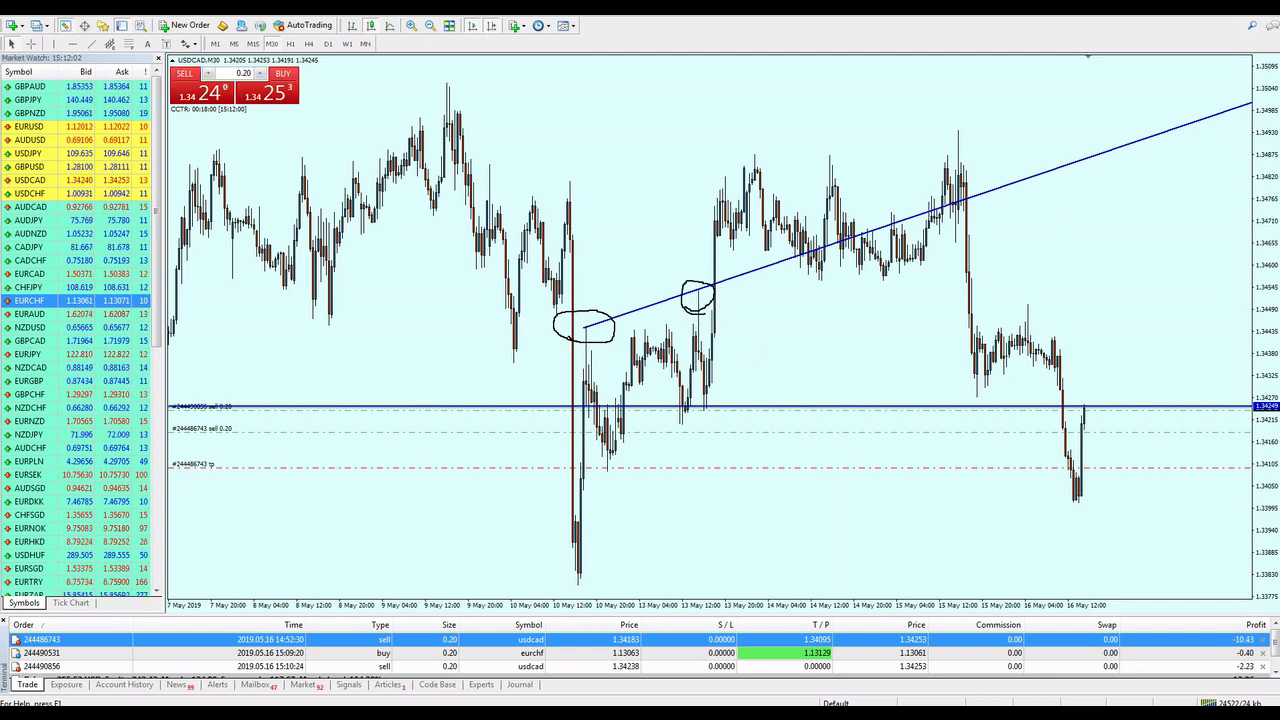
{"action": "key", "text": "Escape"}
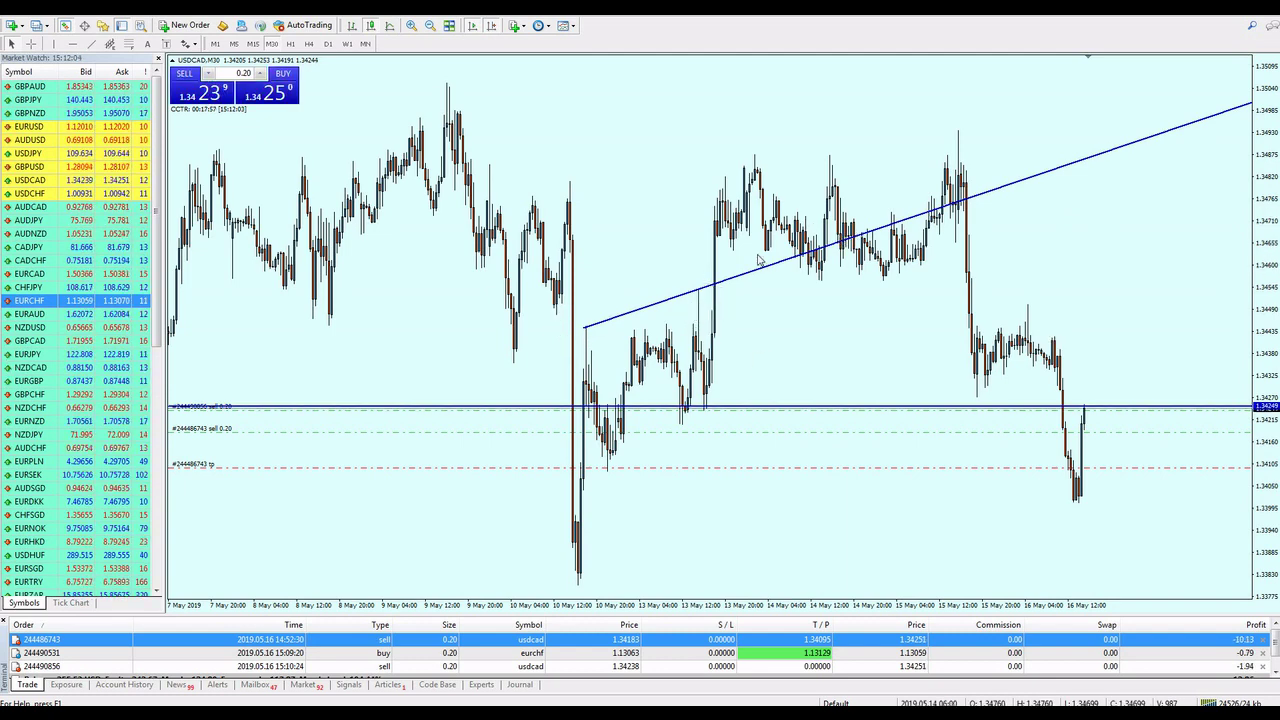
Move the trendline in parallel down to the 10 May low, and temporarily circle its start and its crossings with price near the horizontal line
{"action": "double_click", "coordinate": [734, 281]}
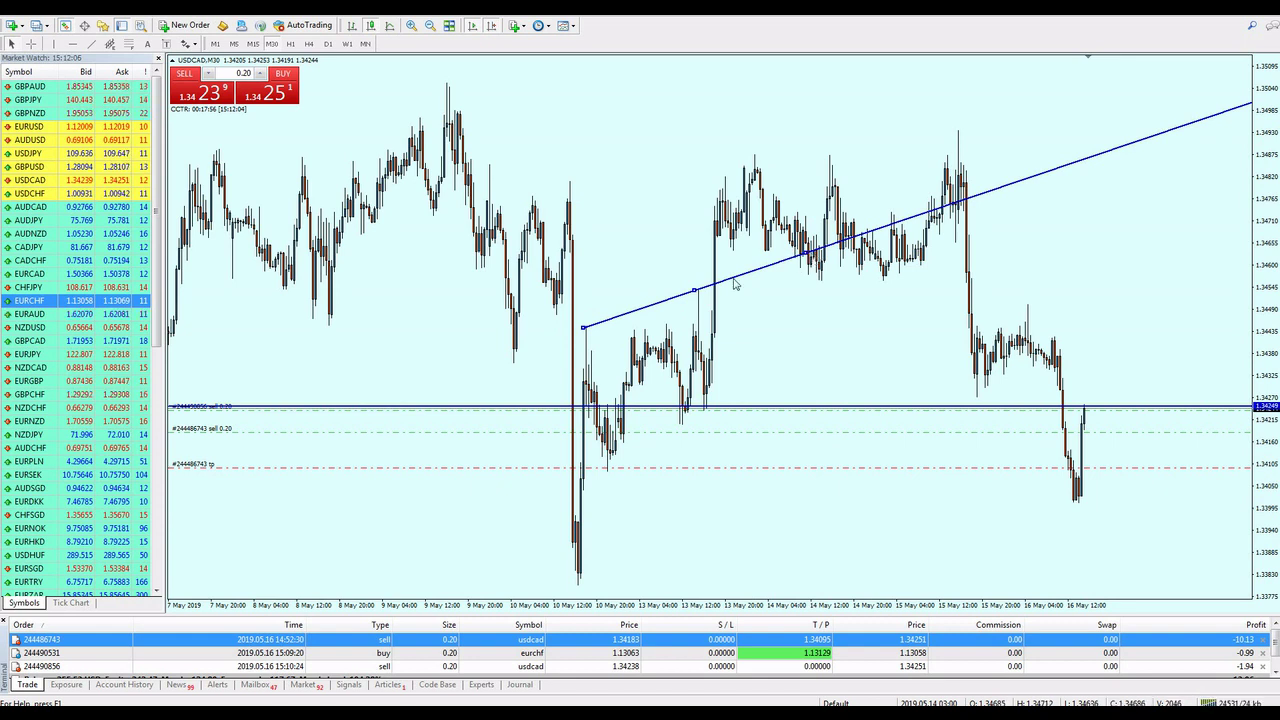
{"action": "left_click_drag", "start_coordinate": [694, 290], "coordinate": [678, 551]}
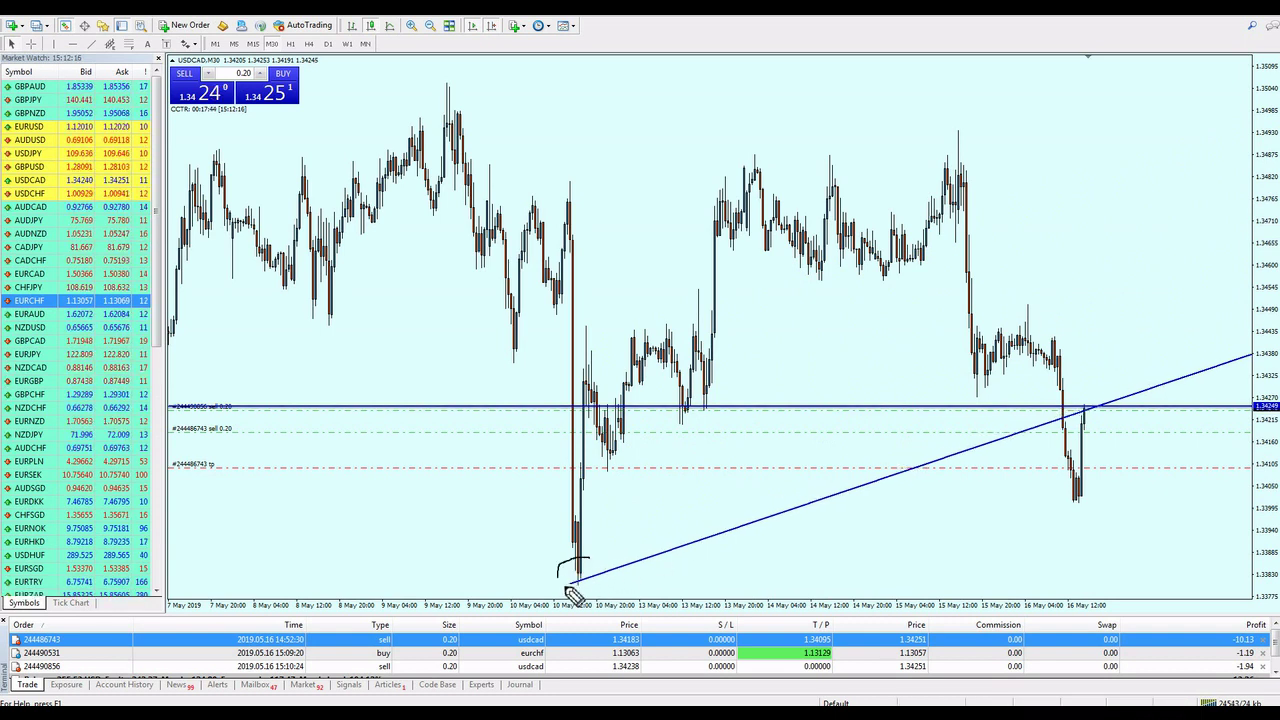
{"action": "left_click_drag", "start_coordinate": [571, 590], "coordinate": [600, 572]}
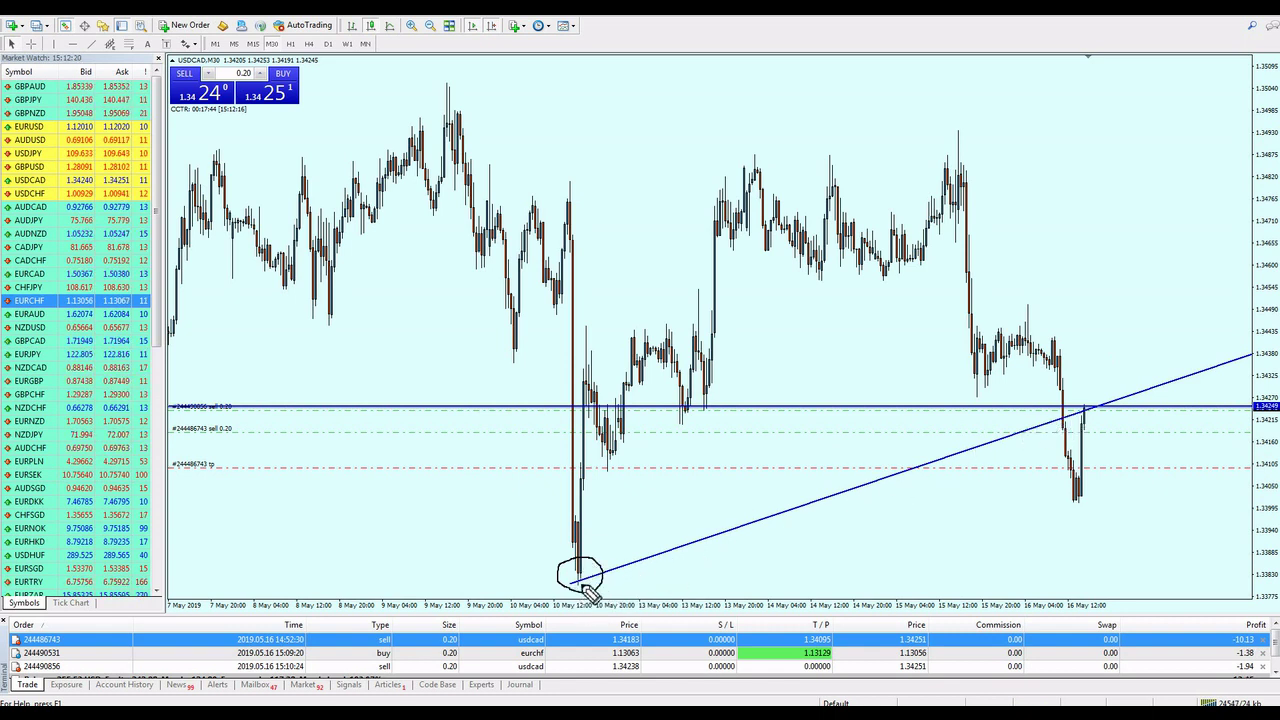
{"action": "left_click_drag", "start_coordinate": [1055, 424], "coordinate": [1088, 402]}
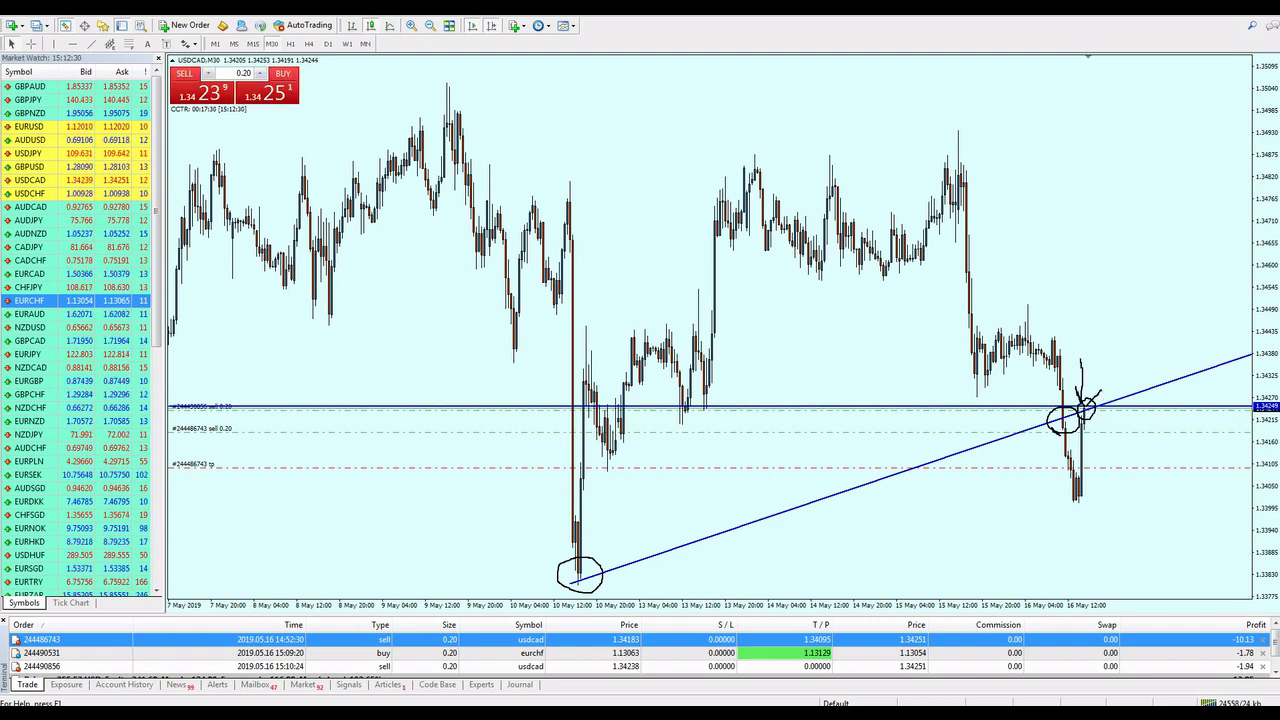
{"action": "key", "text": "Escape"}
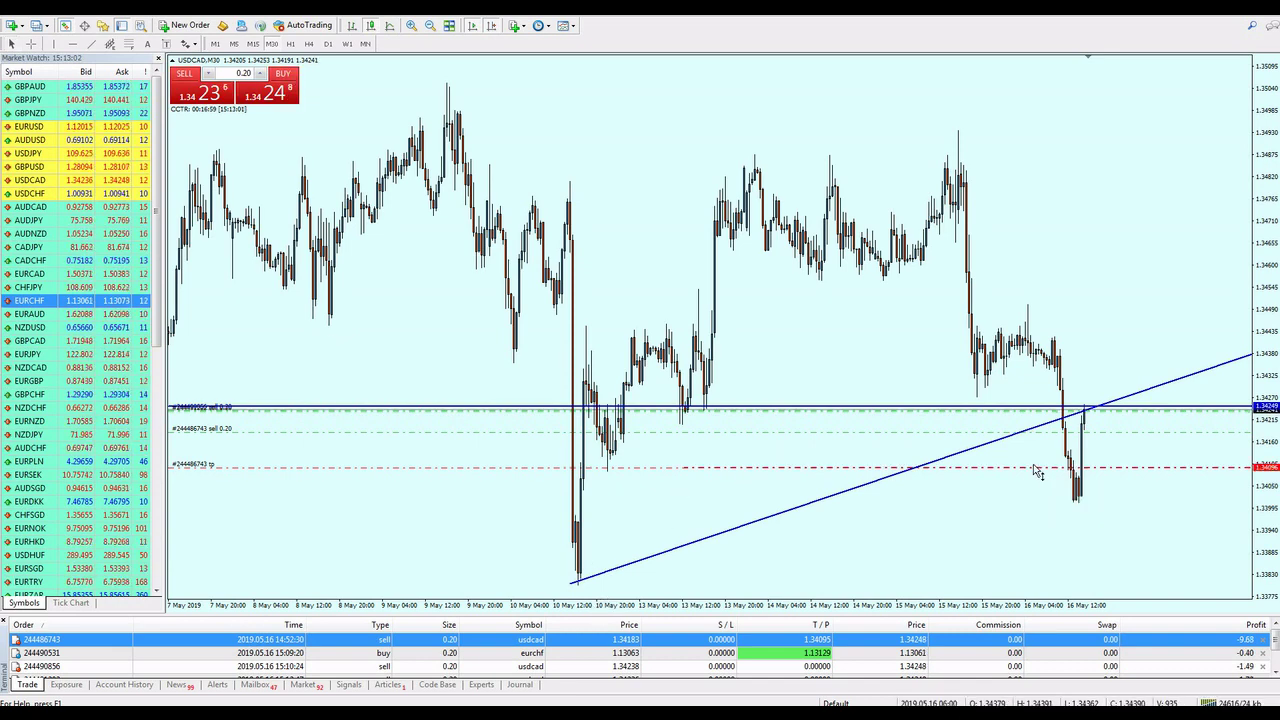
Set the take profits of the first and second USDCAD sell orders to 1.34143 and 1.34148, temporarily circling the 10 May lows and the current entry area
{"action": "left_click_drag", "start_coordinate": [1034, 465], "coordinate": [1021, 456]}
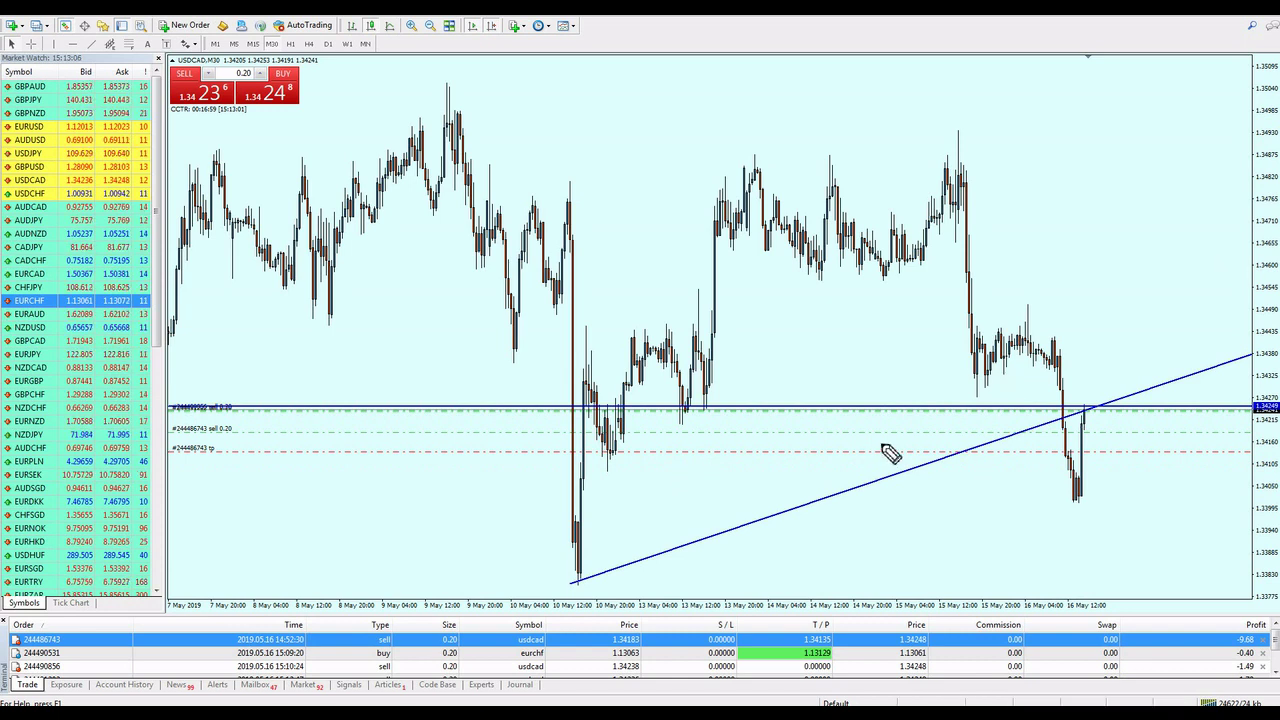
{"action": "mouse_move", "coordinate": [600, 462]}
{"action": "left_mouse_down"}
{"action": "mouse_move", "coordinate": [642, 471]}
{"action": "mouse_move", "coordinate": [566, 451]}
{"action": "mouse_move", "coordinate": [605, 482]}
{"action": "left_mouse_up"}
{"action": "left_click_drag", "start_coordinate": [1098, 416], "coordinate": [1103, 426]}
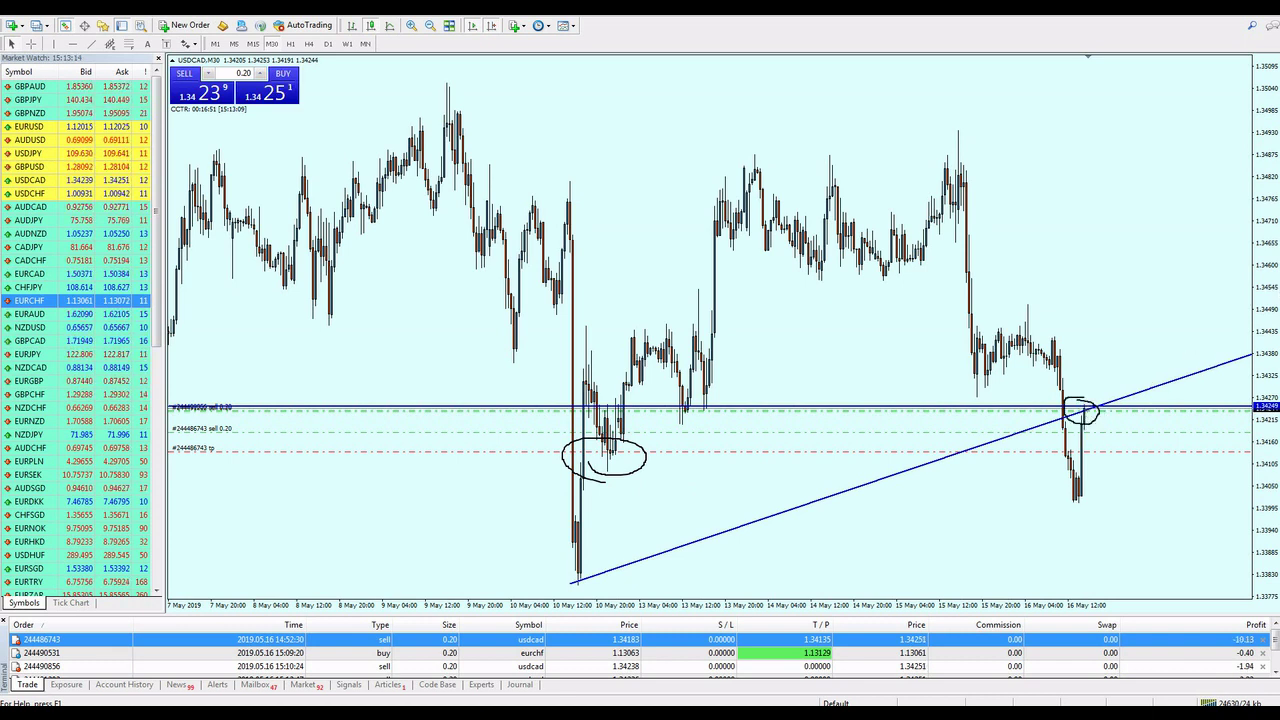
{"action": "key", "text": "Escape"}
{"action": "left_click_drag", "start_coordinate": [1008, 416], "coordinate": [1008, 448]}
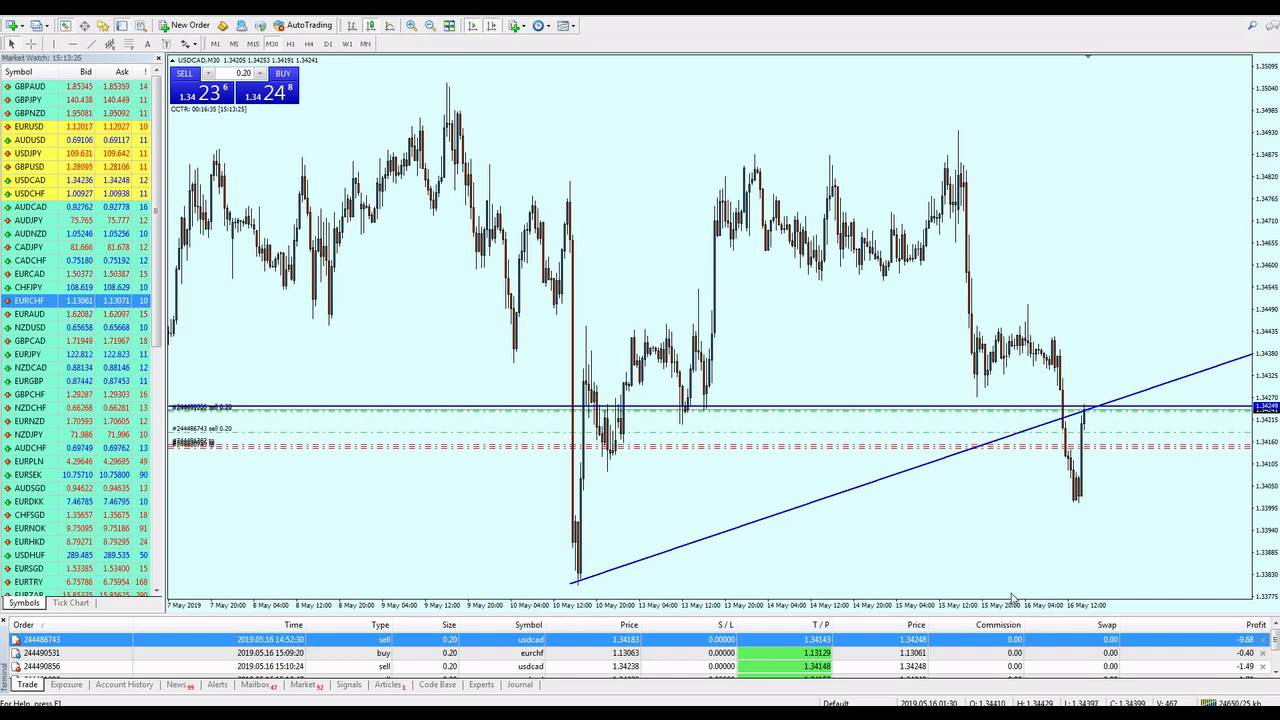
Enlarge the trade list to show every open order, then compare the EURCHF and USDCAD charts and check the latest USDCAD candle with the crosshair
{"action": "left_click_drag", "start_coordinate": [995, 614], "coordinate": [983, 593]}
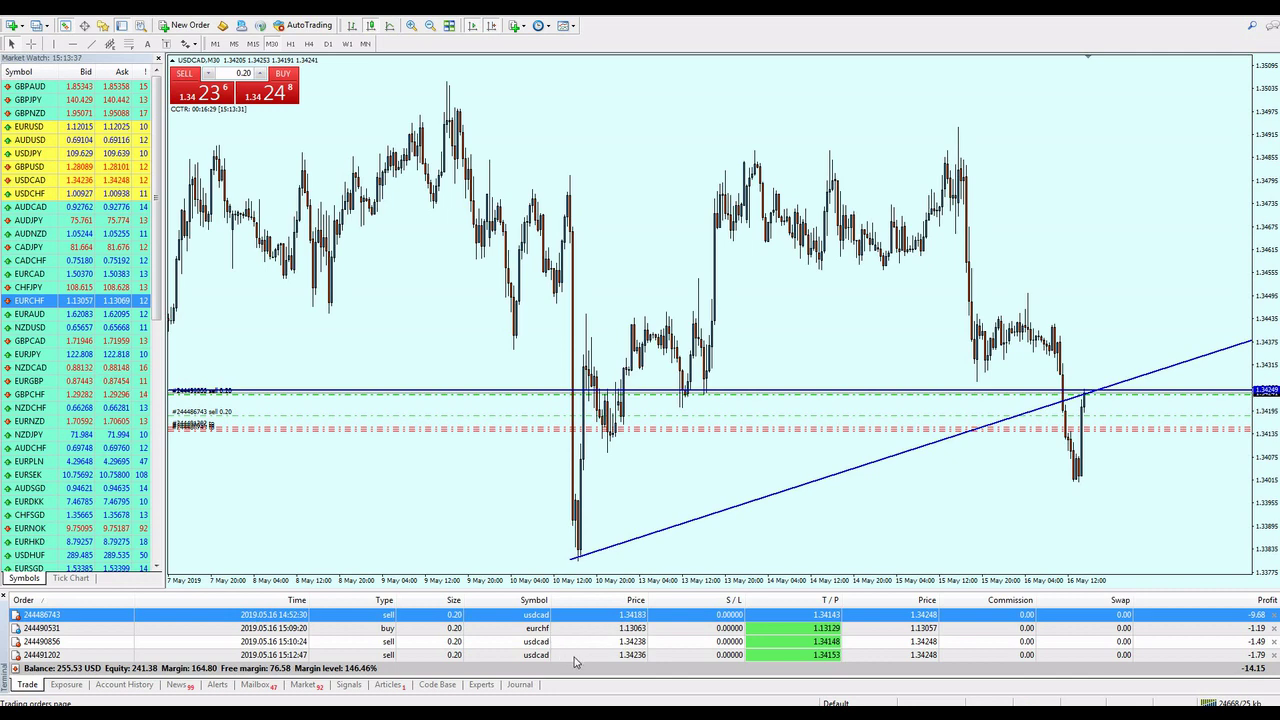
{"action": "left_click", "coordinate": [663, 627]}
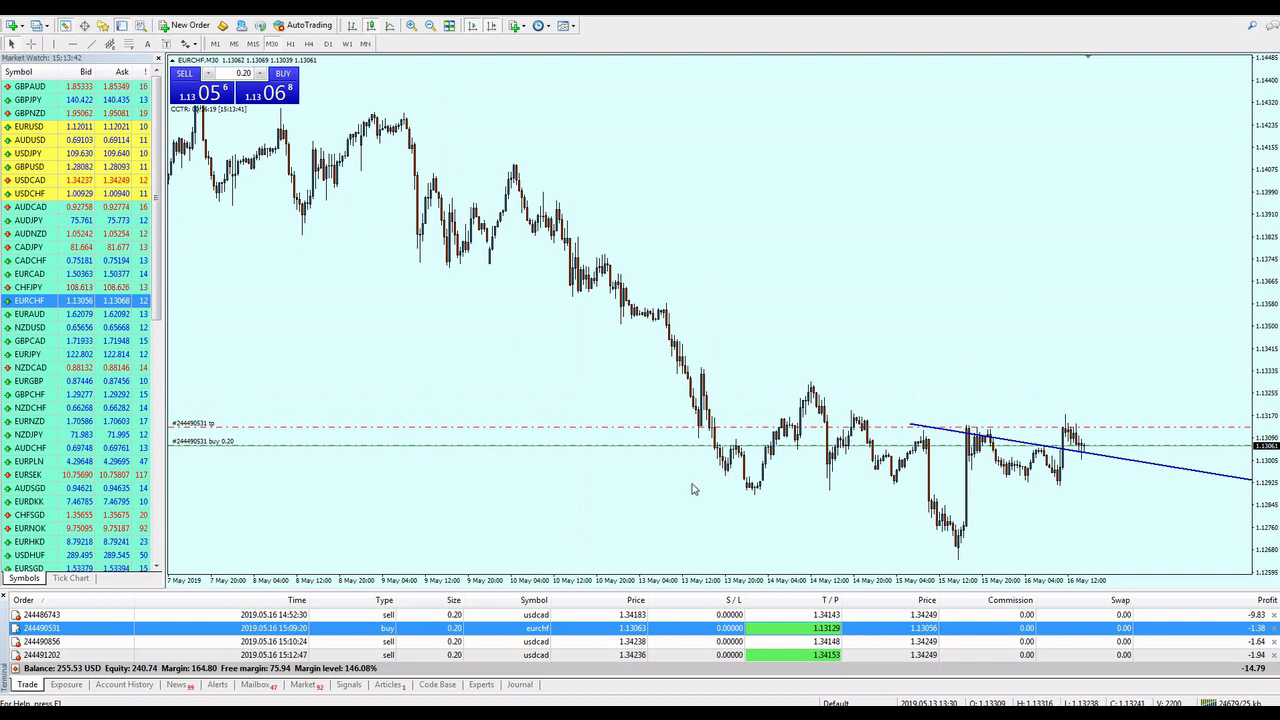
{"action": "left_click", "coordinate": [866, 614]}
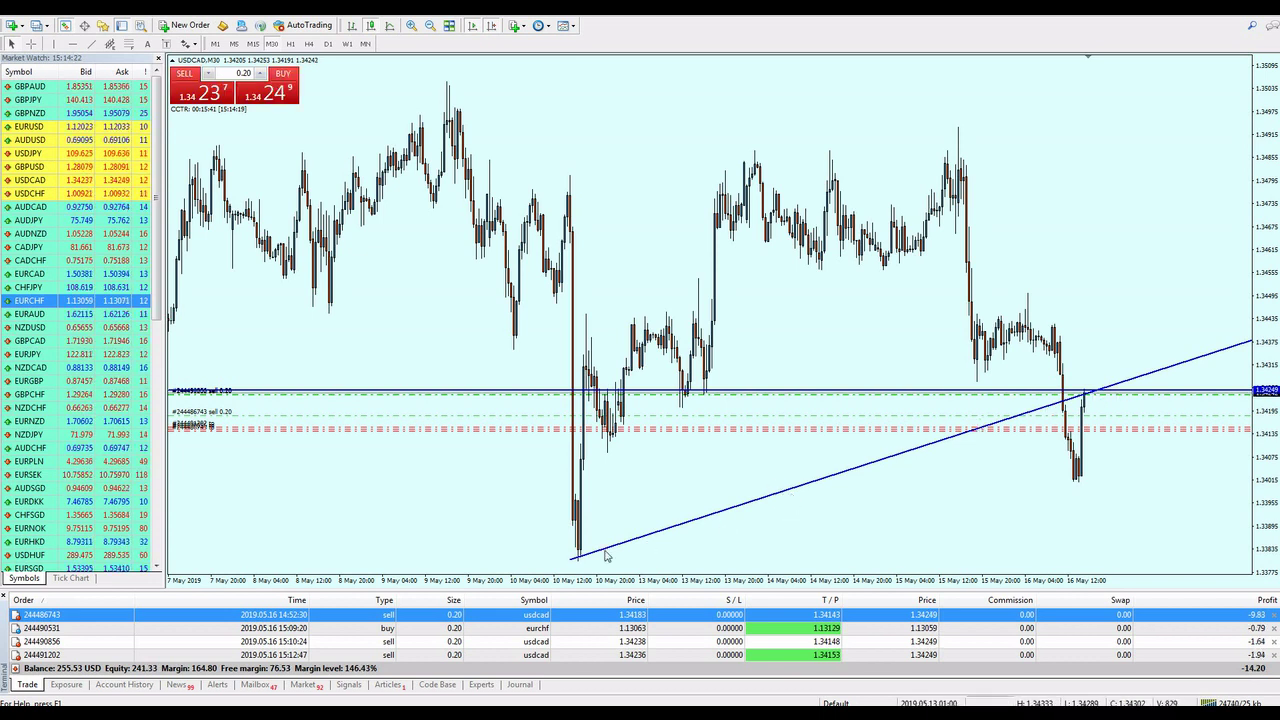
{"action": "middle_click", "coordinate": [1077, 411]}
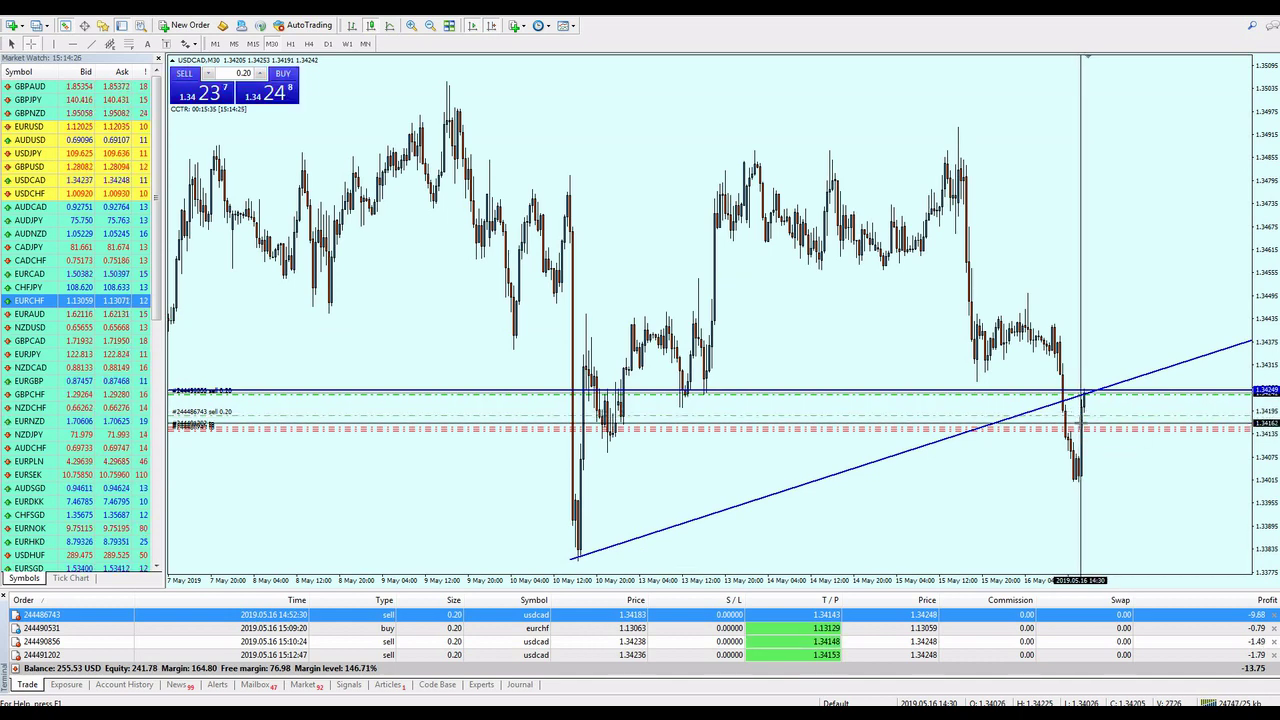
{"action": "middle_click", "coordinate": [1079, 418]}
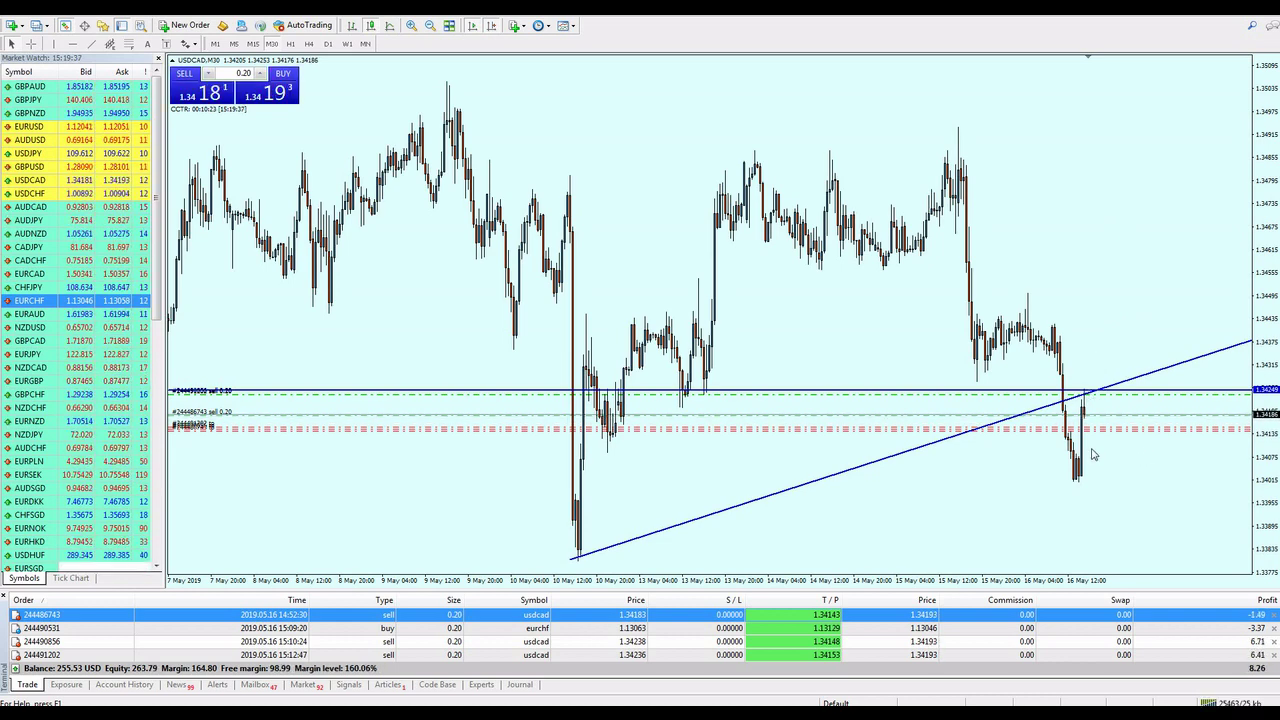
Close all three open USDCAD sell orders, keeping the EURCHF buy open
{"action": "left_click", "coordinate": [1270, 616]}
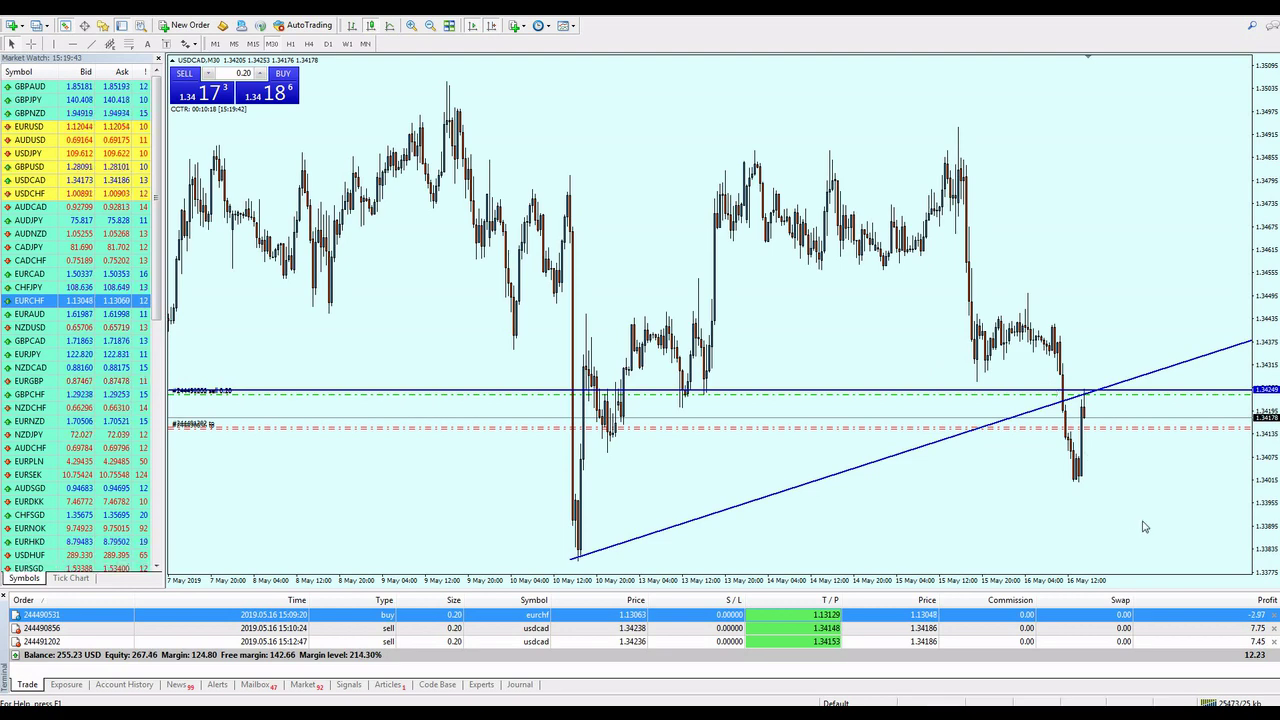
{"action": "left_click", "coordinate": [1217, 642]}
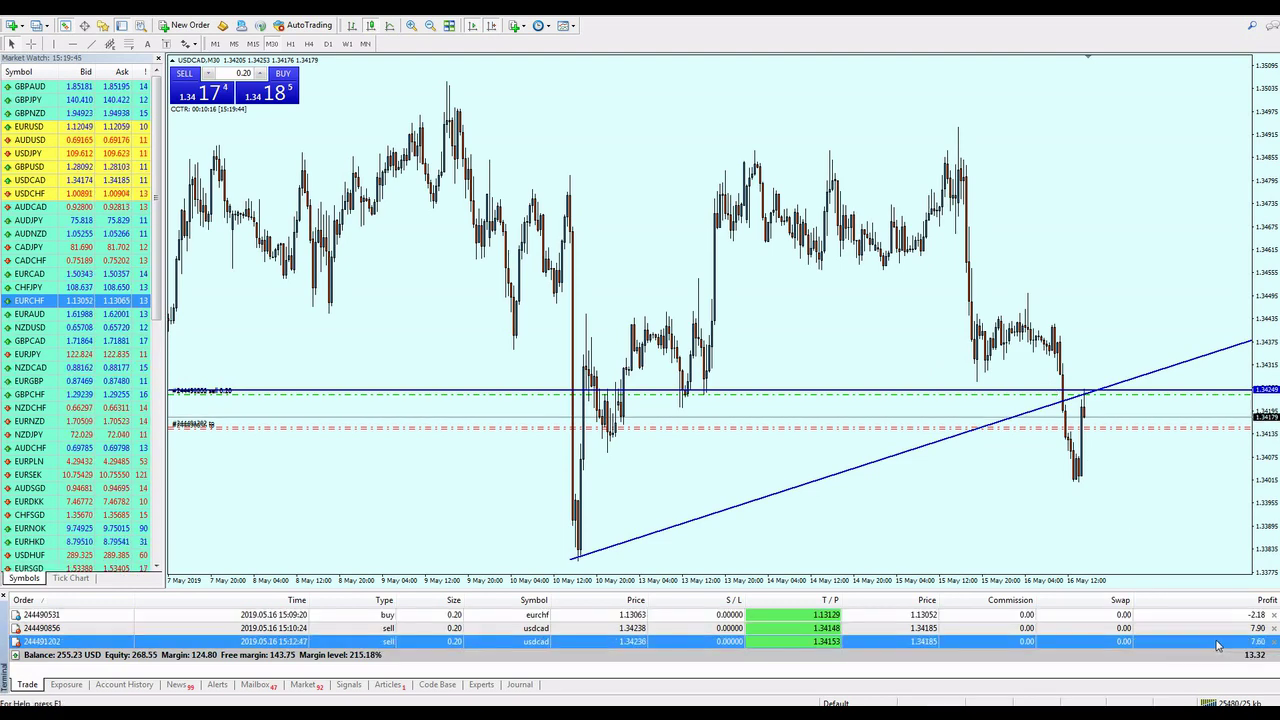
{"action": "left_click", "coordinate": [1216, 652]}
{"action": "left_click", "coordinate": [1214, 628]}
{"action": "left_click", "coordinate": [1211, 638]}
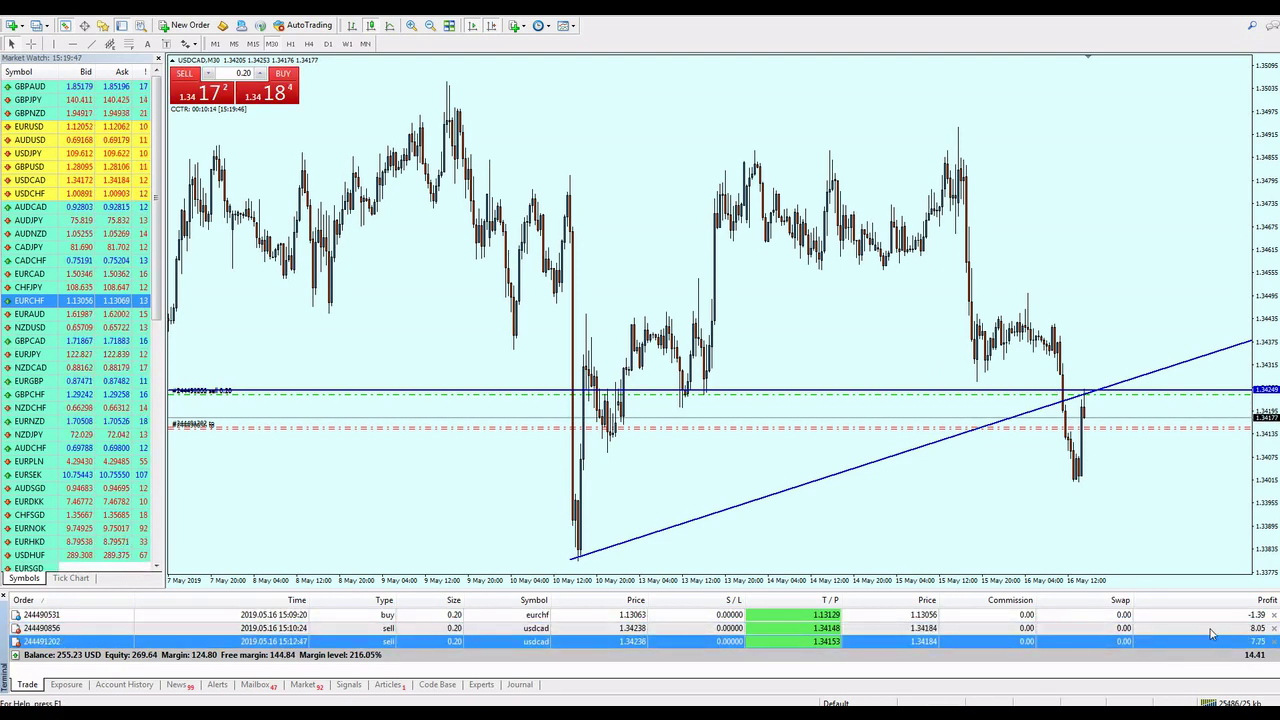
{"action": "left_click", "coordinate": [1211, 628]}
{"action": "left_click", "coordinate": [1212, 642]}
{"action": "left_click", "coordinate": [1211, 628]}
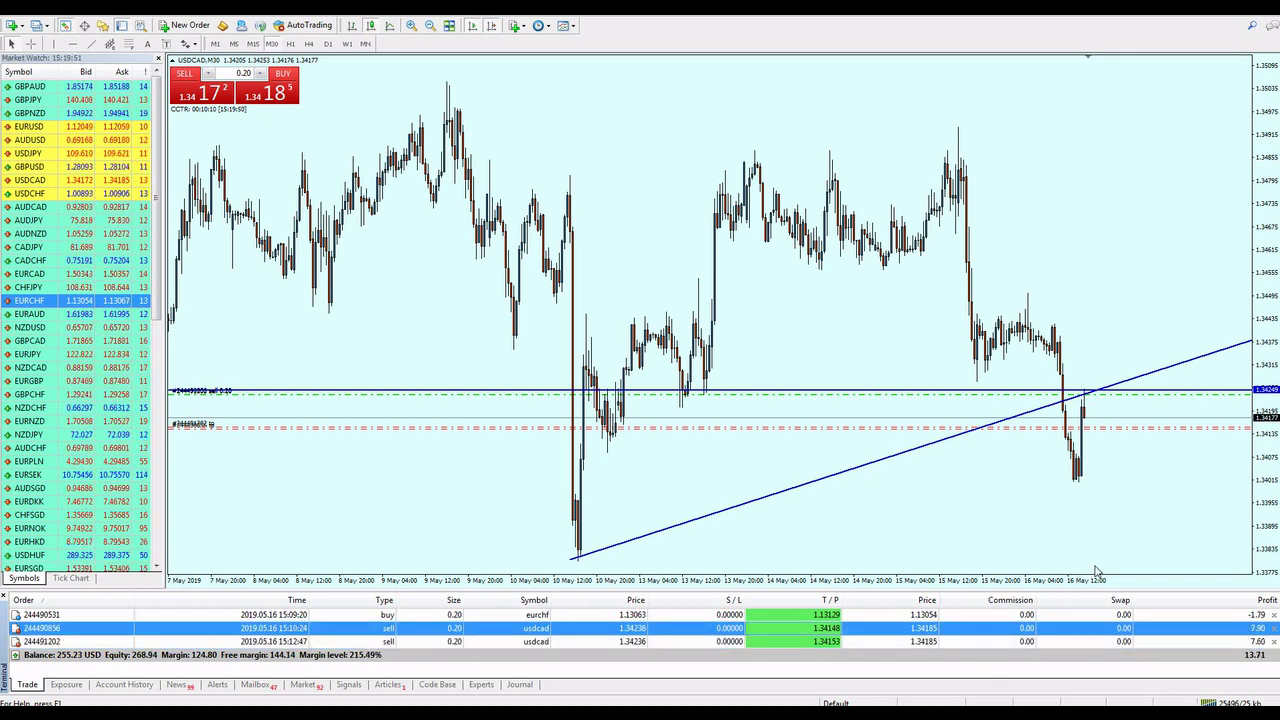
{"action": "left_click", "coordinate": [1271, 628]}
{"action": "left_click", "coordinate": [1273, 630]}
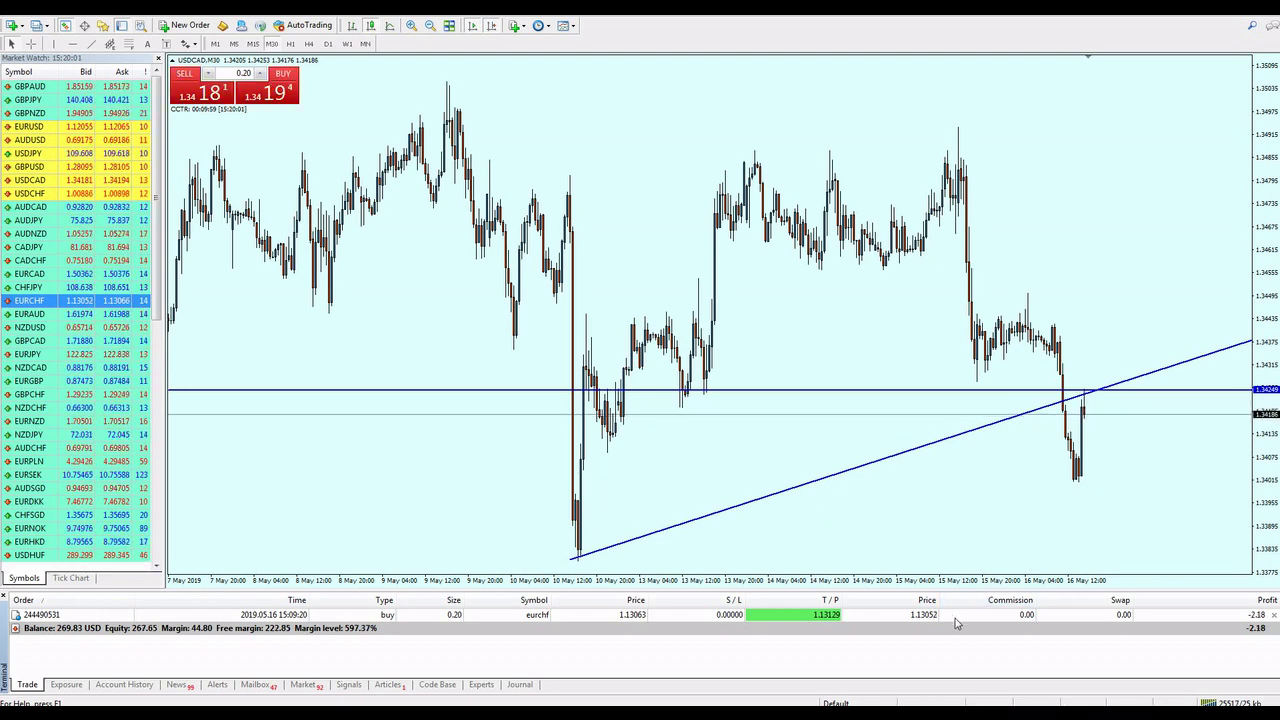
Show the EURCHF chart, apply the BINARY ICHIMOKU template to it, and switch the chart to GBPAUD
{"action": "left_click_drag", "start_coordinate": [955, 622], "coordinate": [933, 472]}
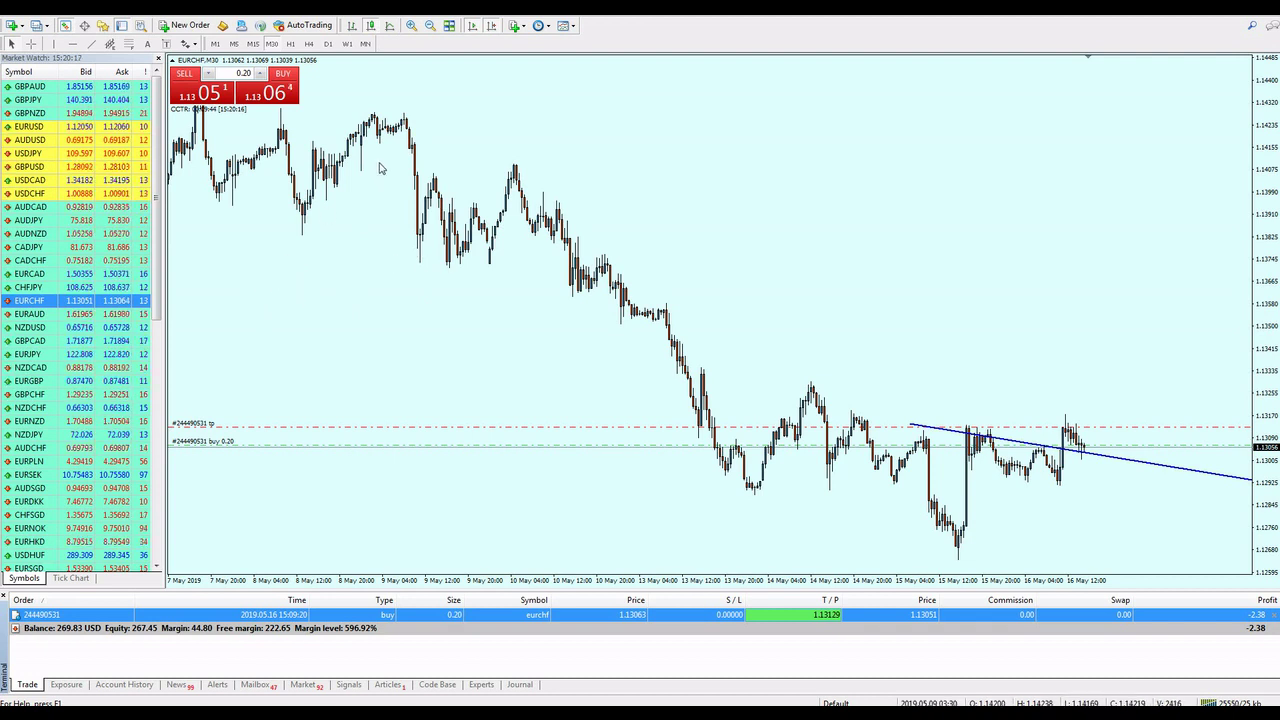
{"action": "left_click", "coordinate": [563, 25]}
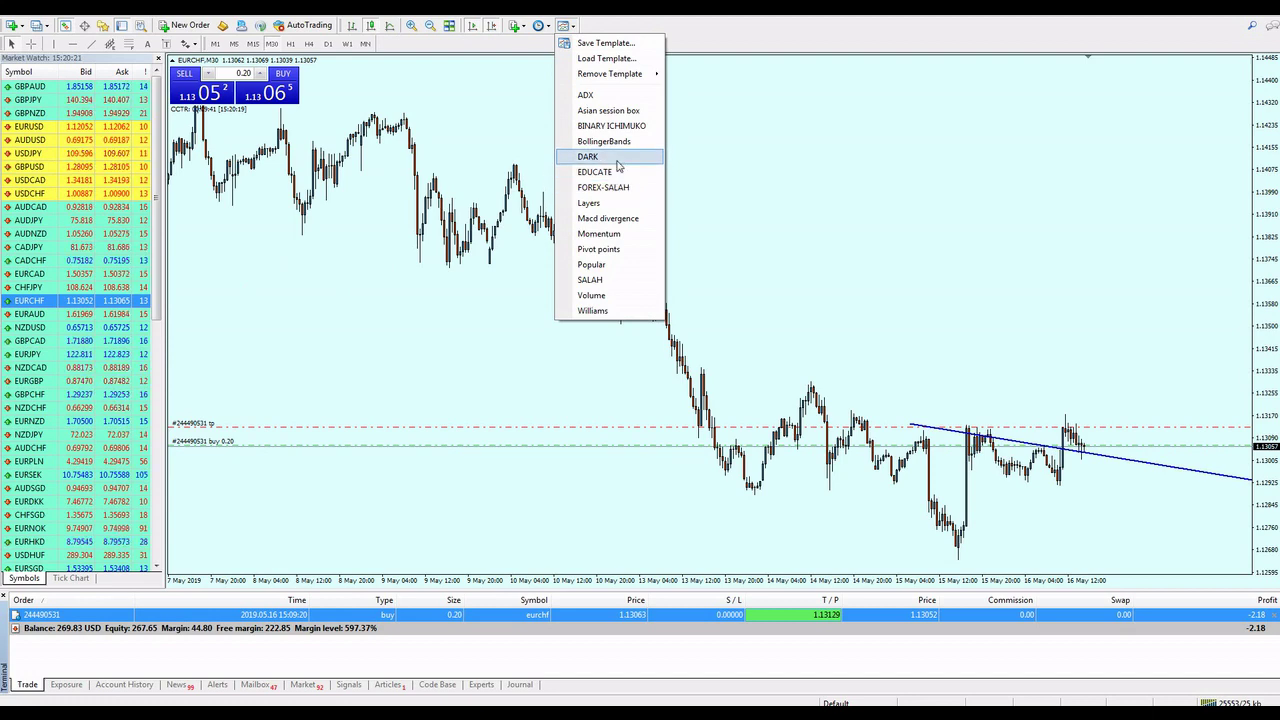
{"action": "left_click", "coordinate": [611, 126]}
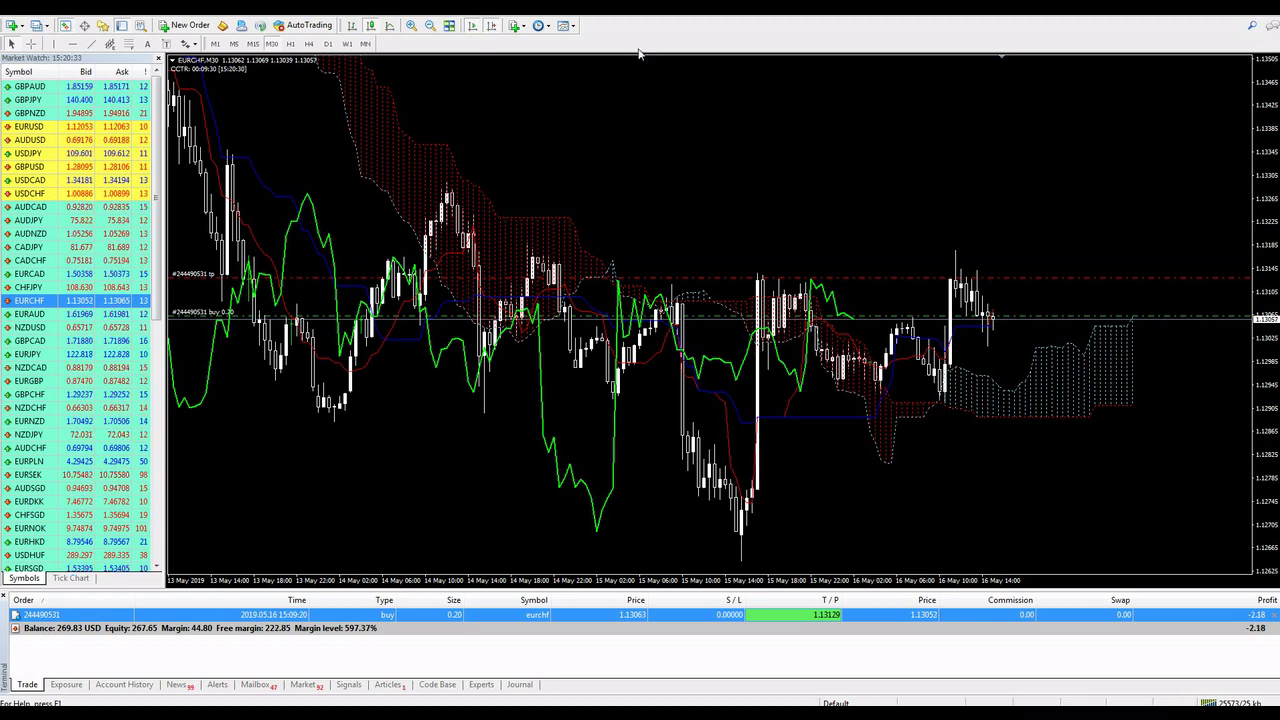
{"action": "key", "text": "minus"}
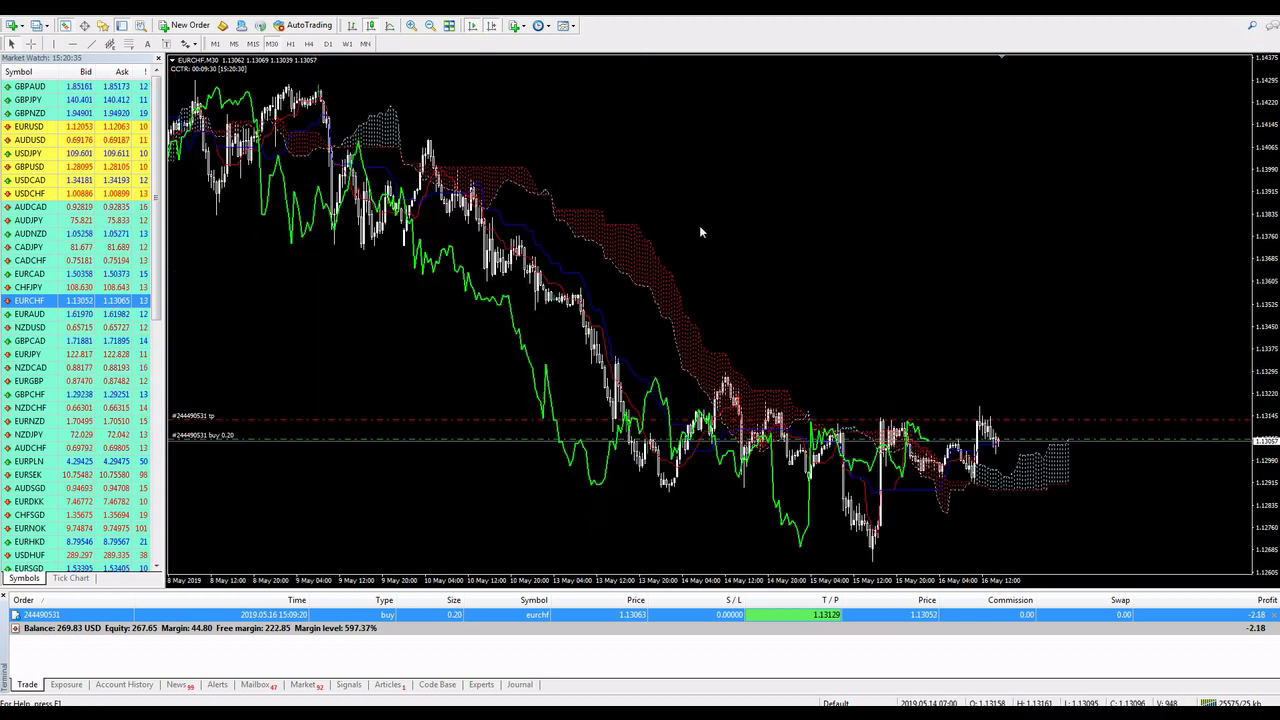
{"action": "type", "text": "GBPAUD"}
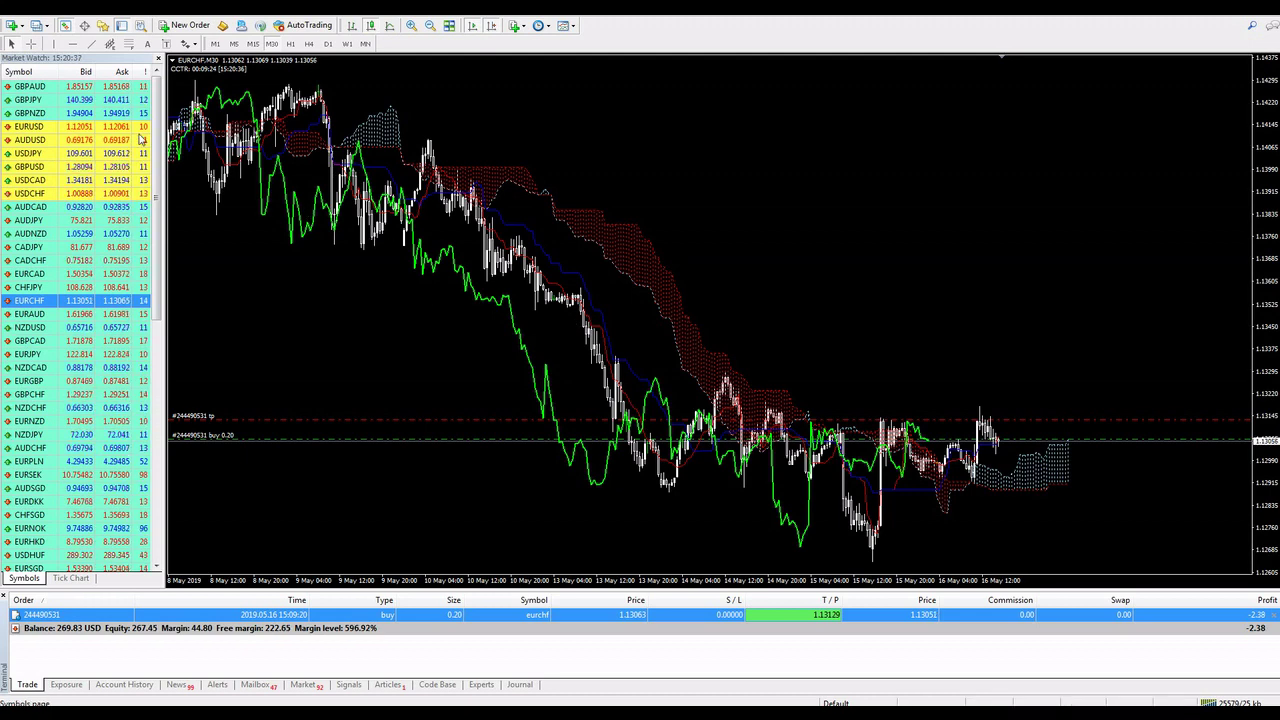
{"action": "key", "text": "Return"}
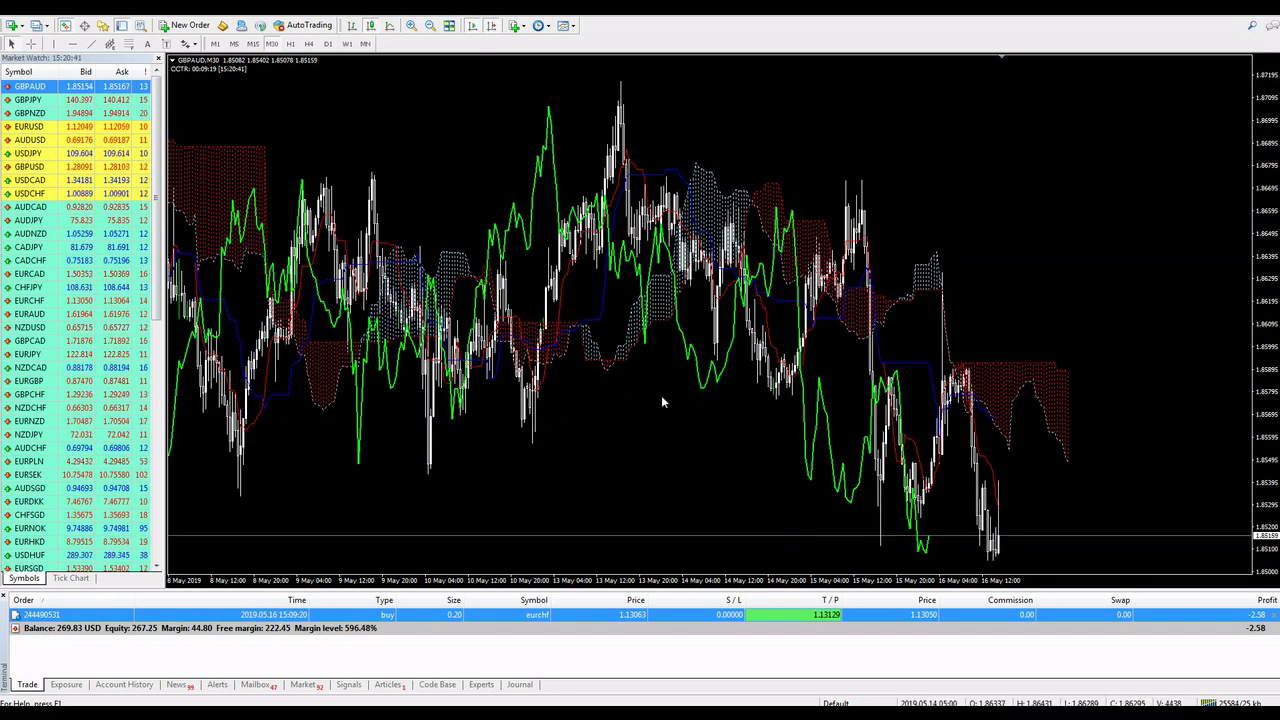
Switch to the browser, look through the YouTube channel's video list for the Ichimoku videos, and return to MetaTrader 4
{"action": "mouse_move", "coordinate": [200, 715]}
{"action": "left_click", "coordinate": [57, 697]}
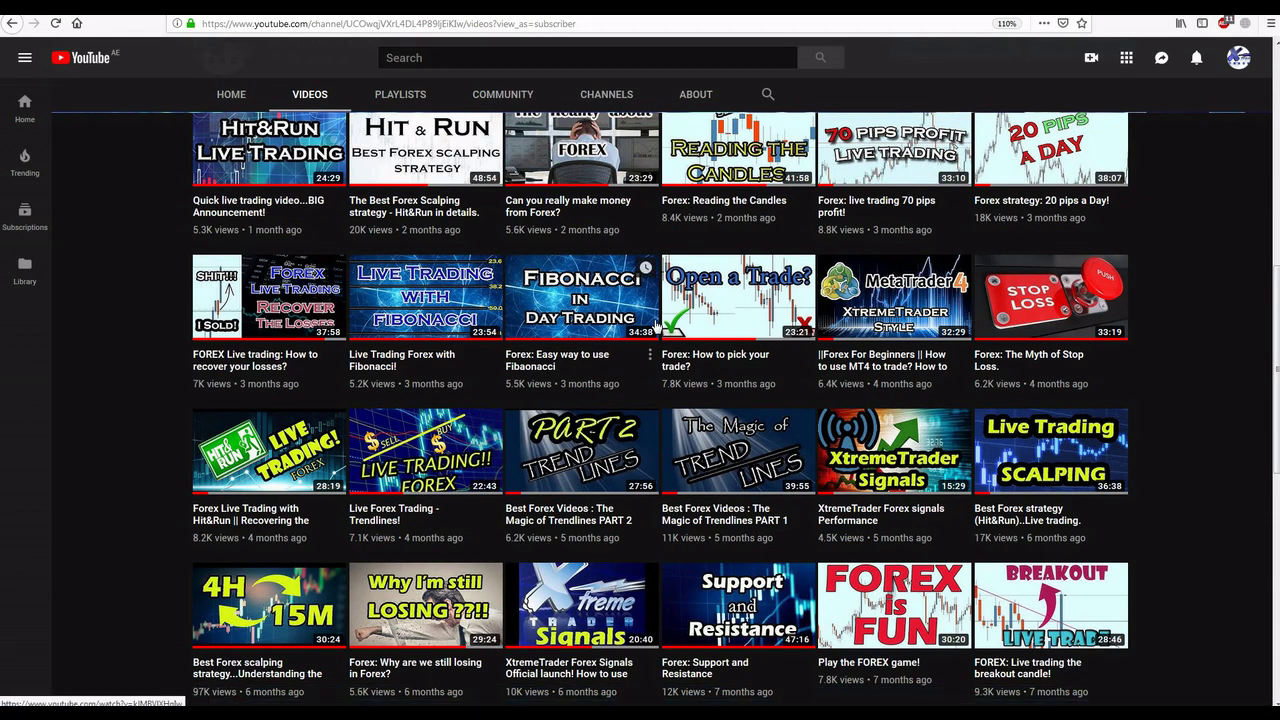
{"action": "scroll", "coordinate": [655, 323], "scroll_direction": "up", "scroll_amount": 5}
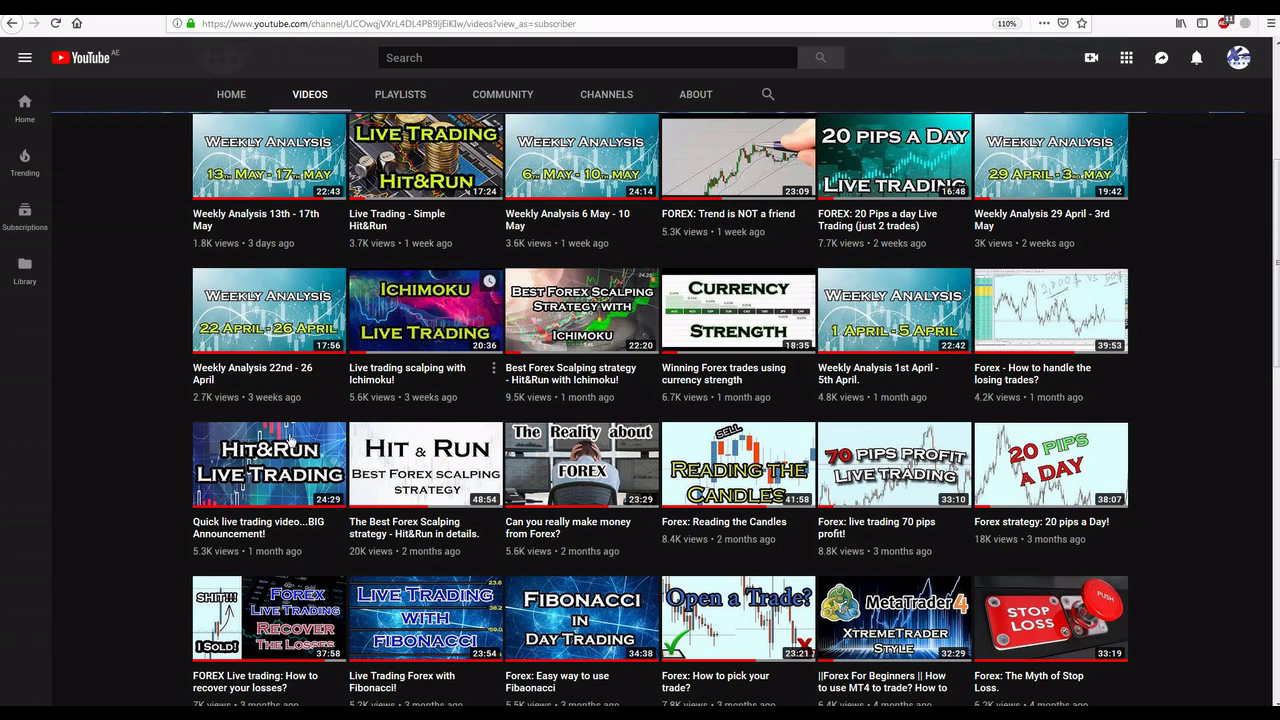
{"action": "mouse_move", "coordinate": [60, 700]}
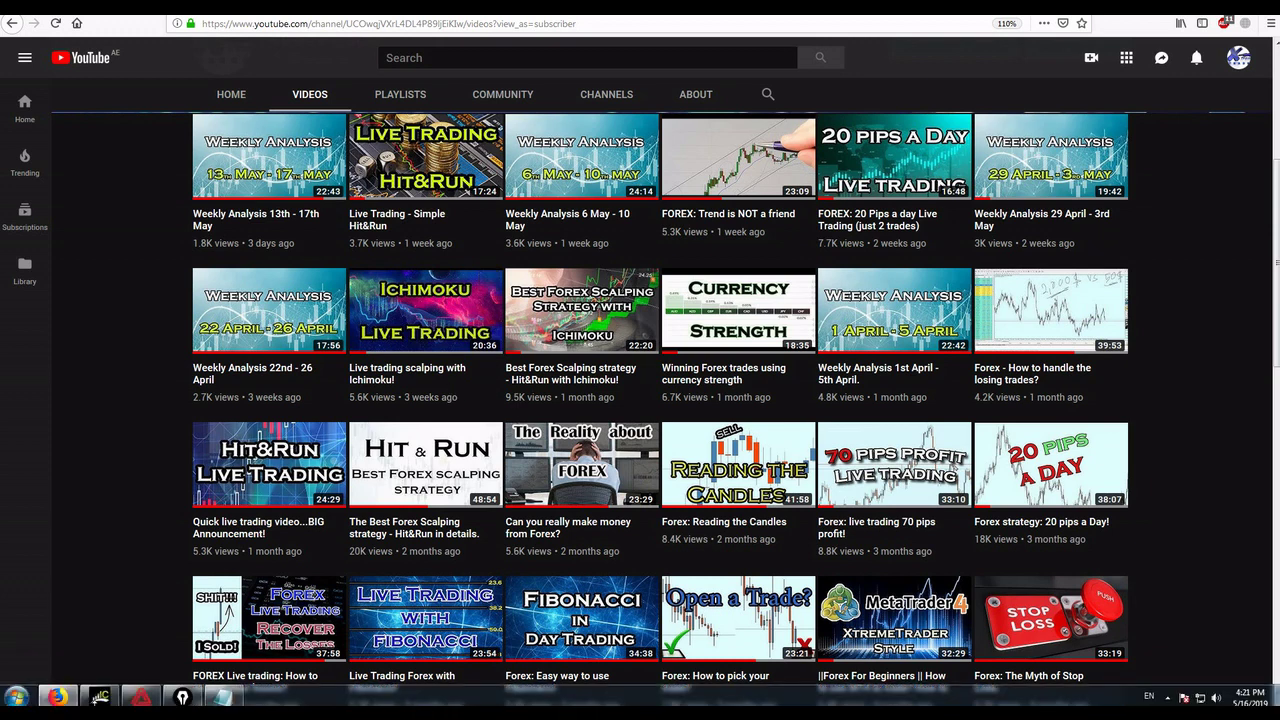
{"action": "left_click", "coordinate": [92, 698]}
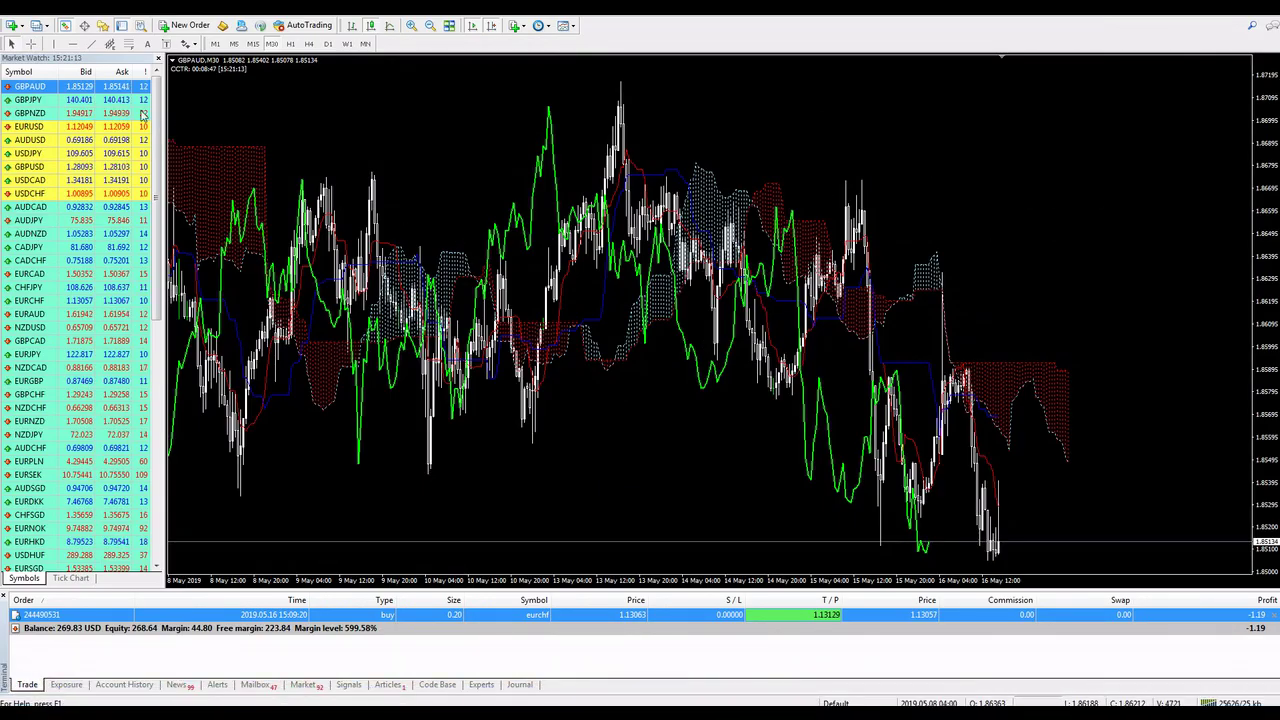
Load GBPJPY, GBPNZD, EURUSD, AUDUSD and USDJPY one after another into the Ichimoku chart, ending on USDJPY
{"action": "left_click_drag", "start_coordinate": [124, 101], "coordinate": [583, 206]}
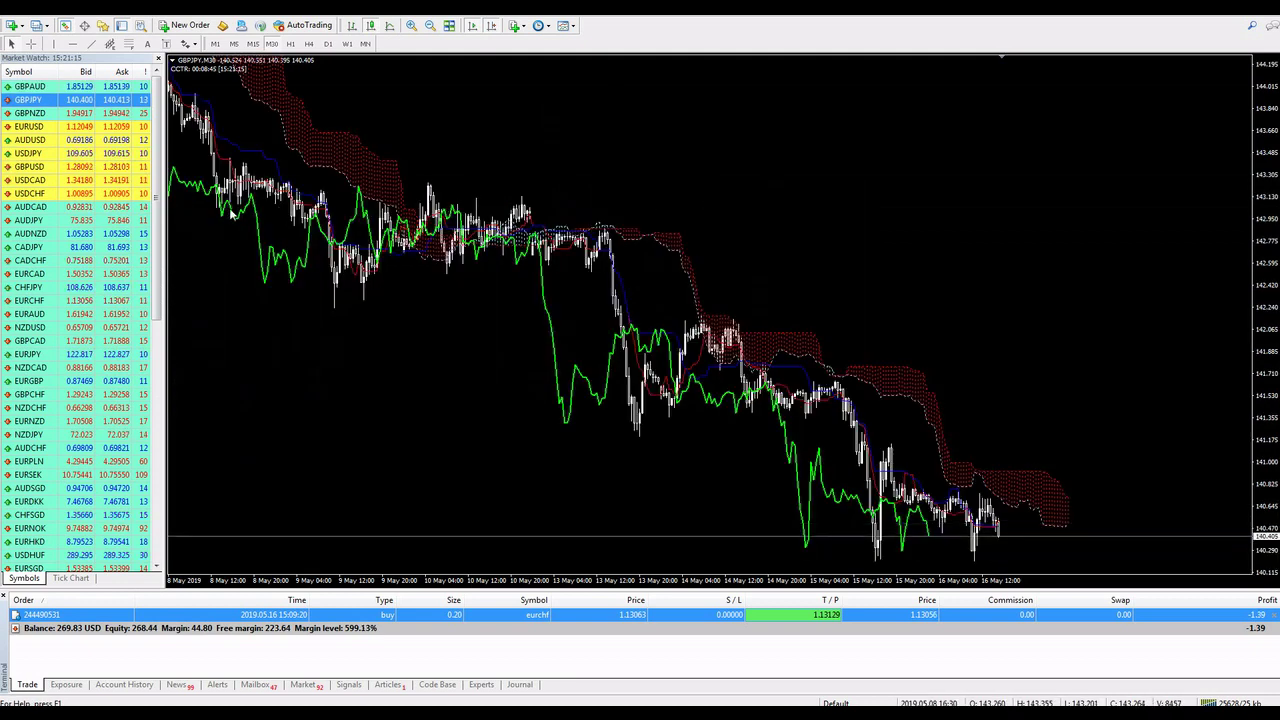
{"action": "left_click_drag", "start_coordinate": [40, 113], "coordinate": [627, 200]}
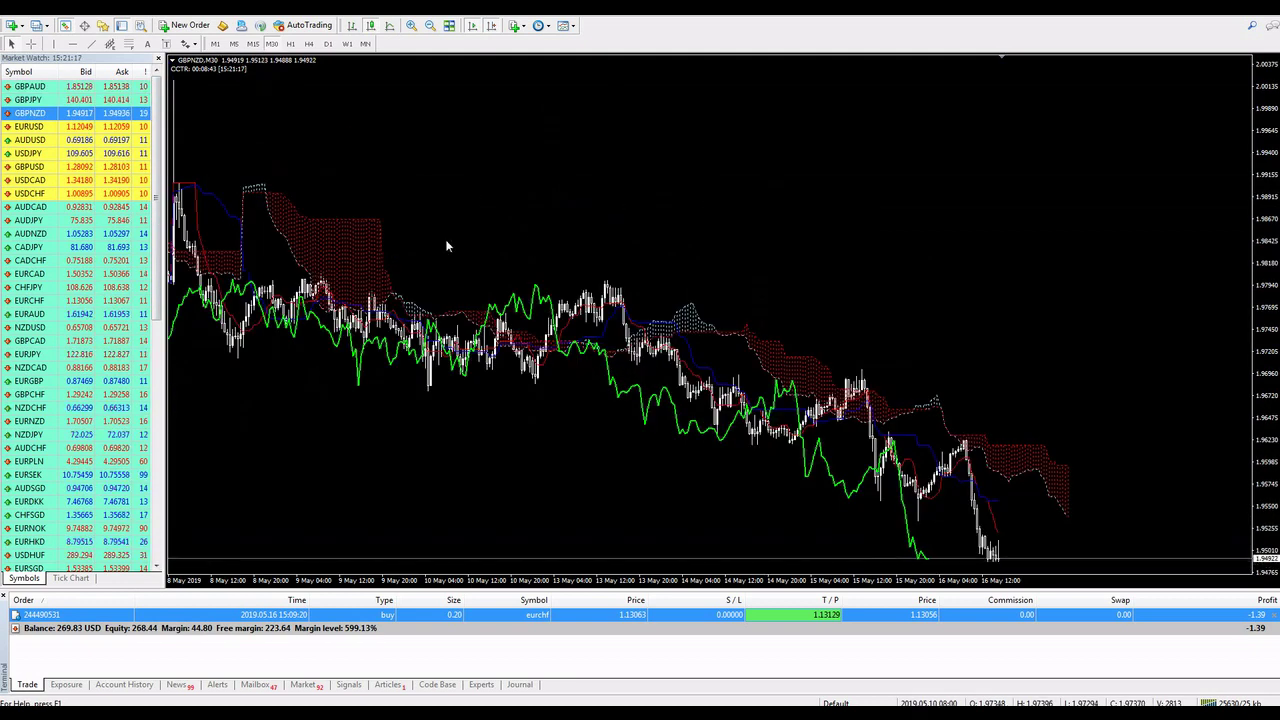
{"action": "left_click_drag", "start_coordinate": [30, 126], "coordinate": [587, 176]}
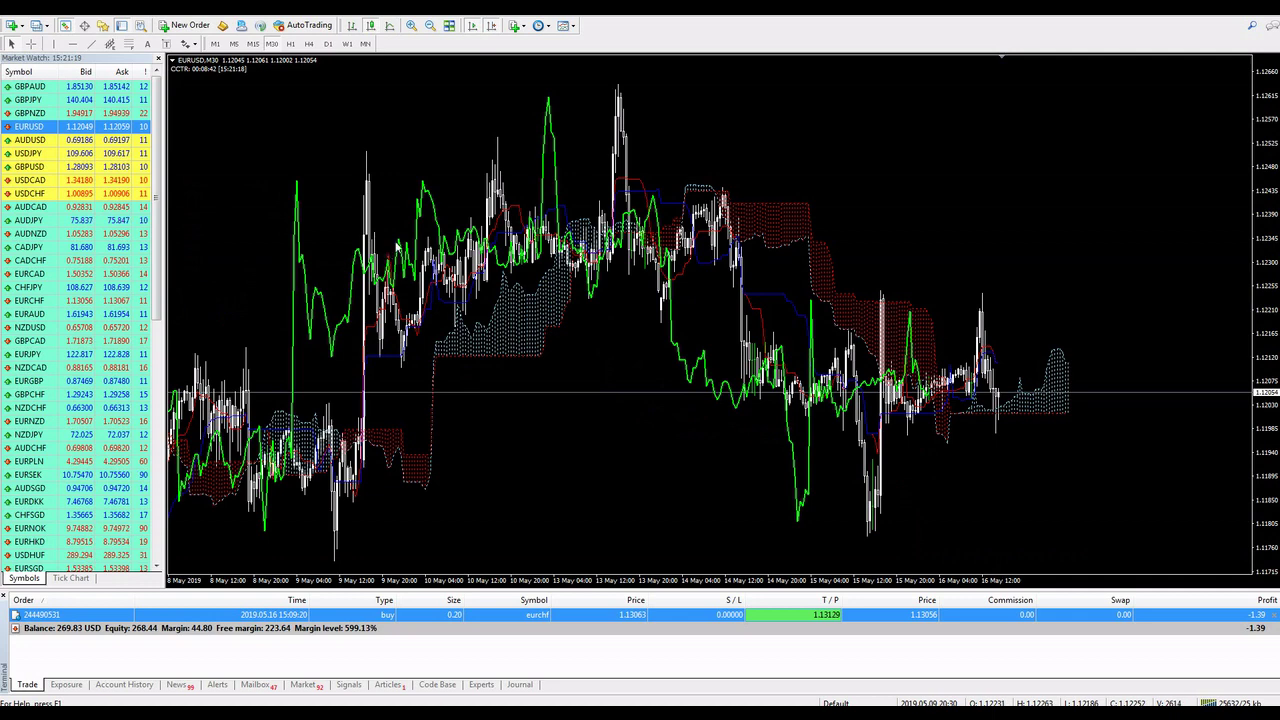
{"action": "left_click_drag", "start_coordinate": [112, 140], "coordinate": [524, 190]}
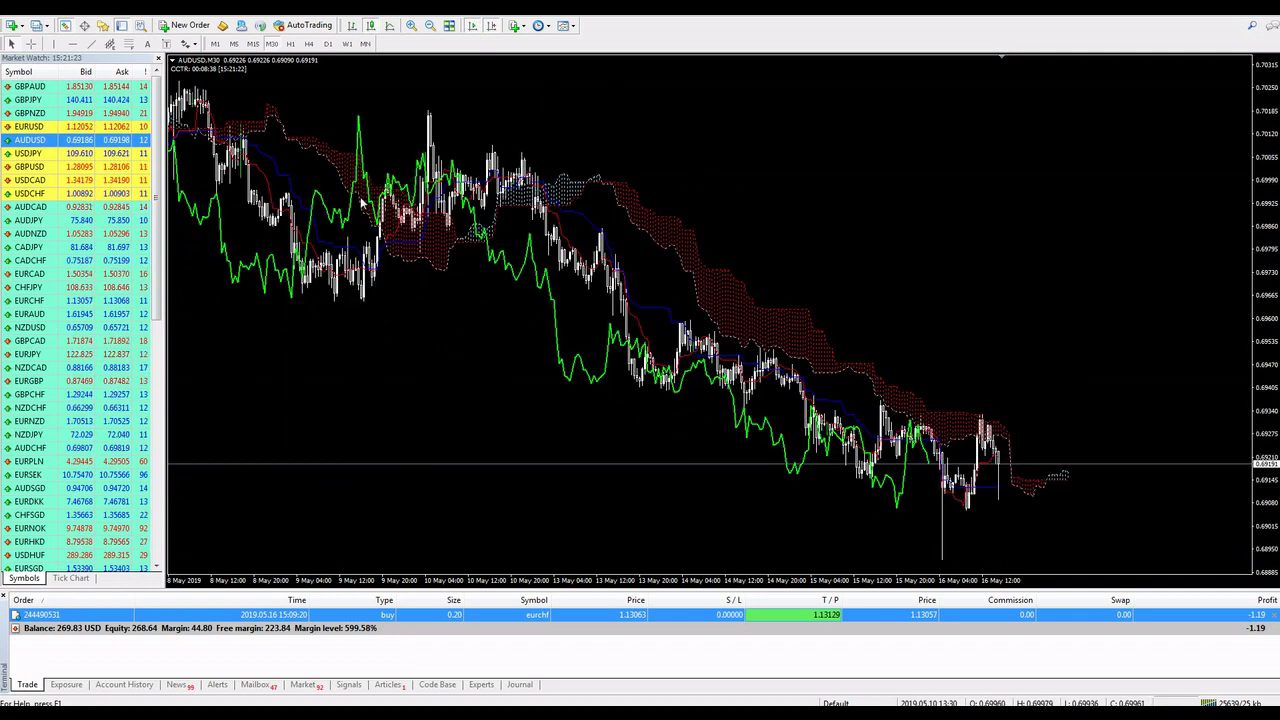
{"action": "left_click_drag", "start_coordinate": [66, 155], "coordinate": [626, 257]}
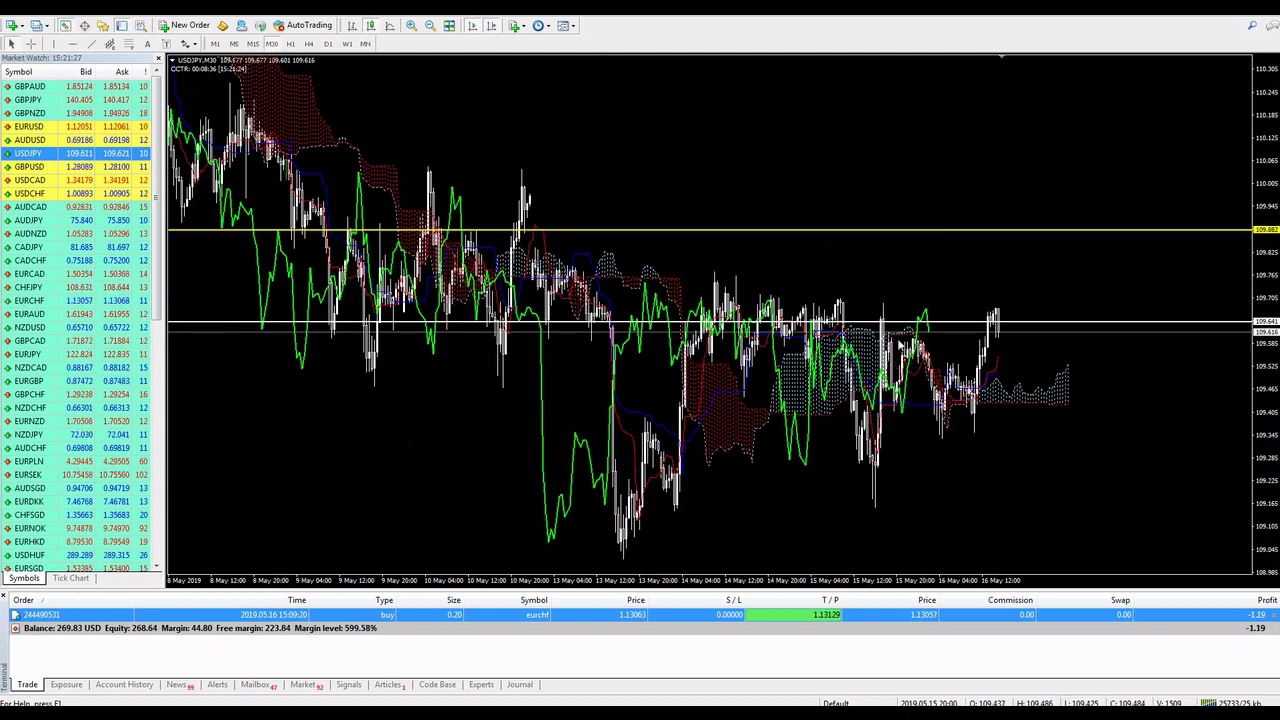
Place a horizontal line at about 109.598 on the USDJPY chart, at the peak of the green Ichimoku line
{"action": "key", "text": "plus"}
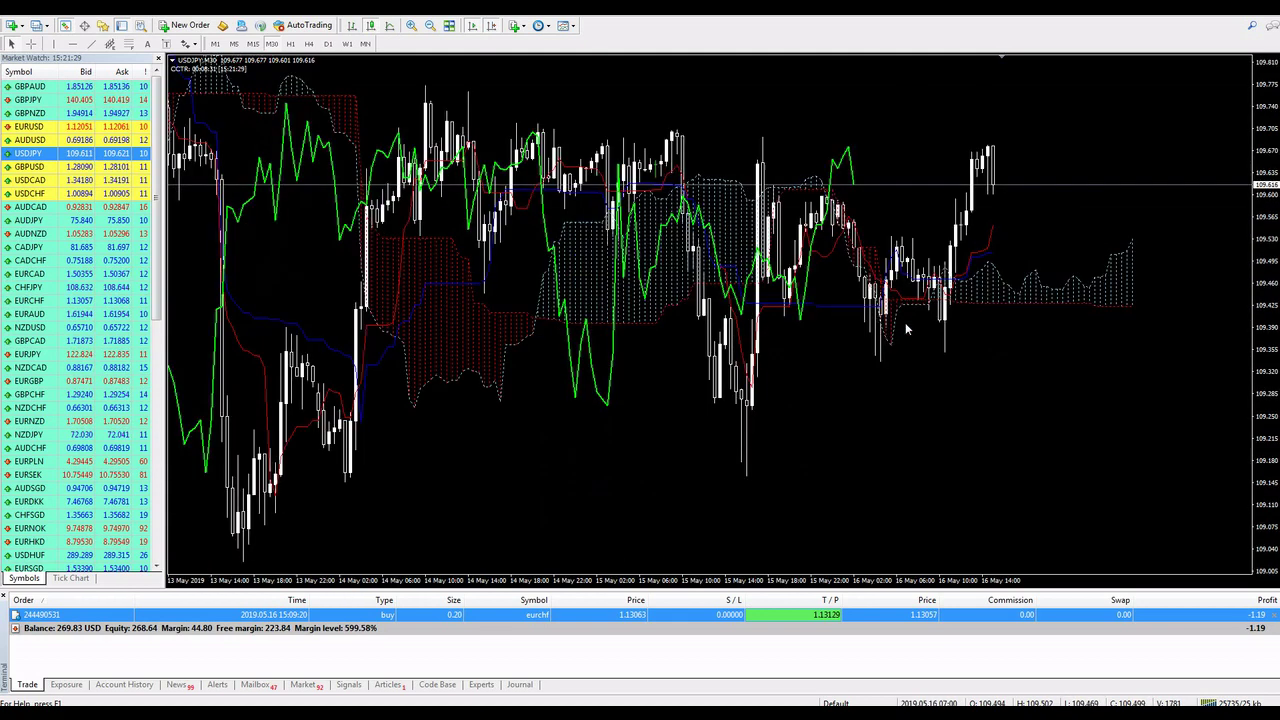
{"action": "middle_click", "coordinate": [658, 203]}
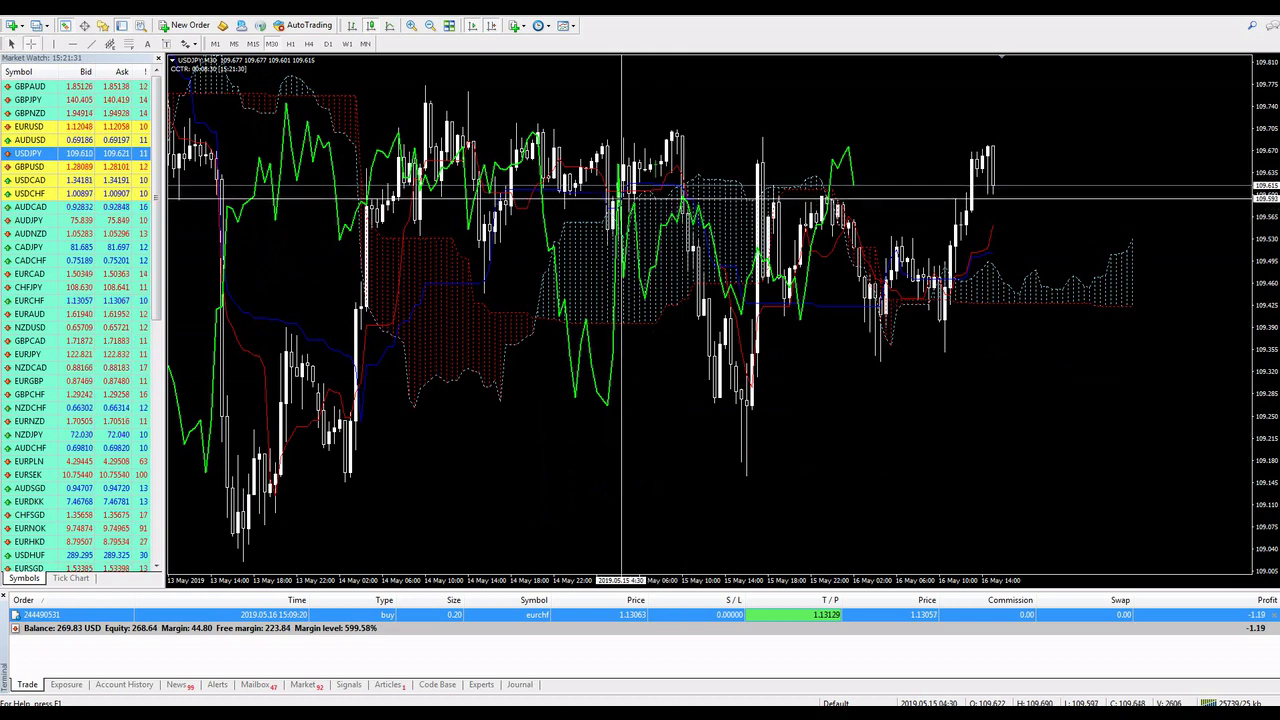
{"action": "left_click", "coordinate": [72, 44]}
{"action": "left_click", "coordinate": [691, 195]}
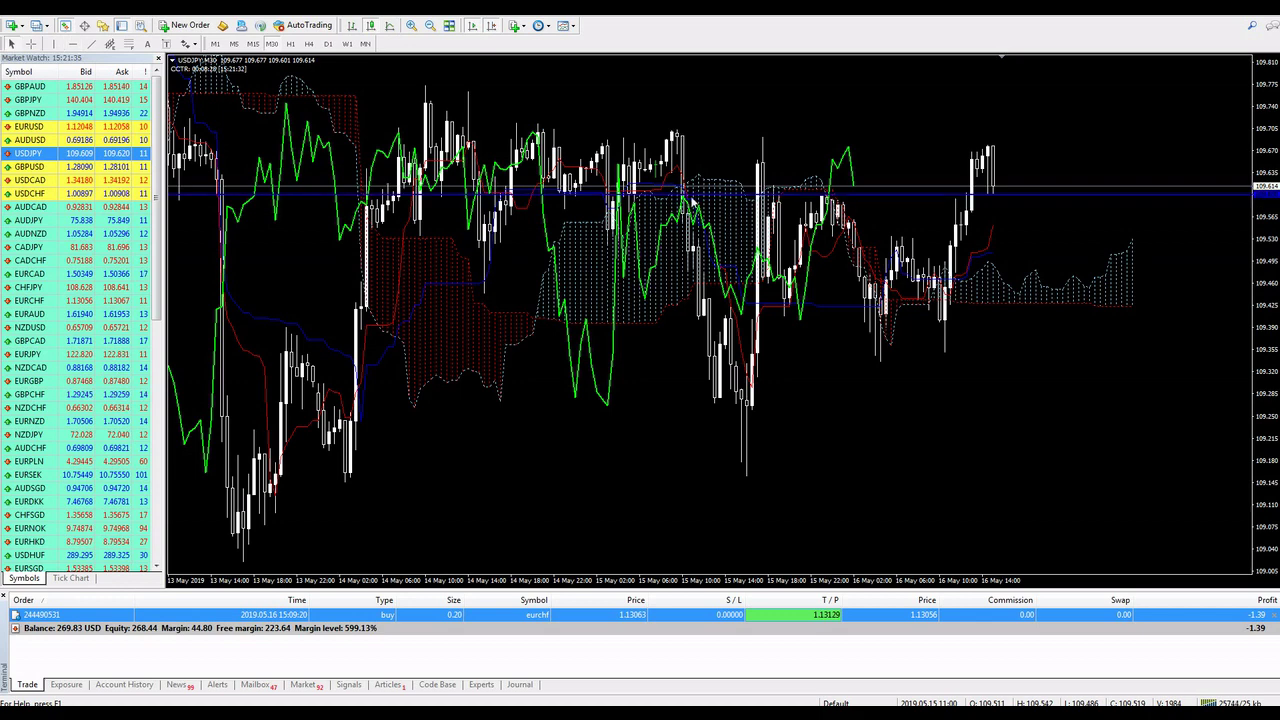
Change the color of the new horizontal line on the USDJPY chart to yellow
{"action": "right_click", "coordinate": [692, 195]}
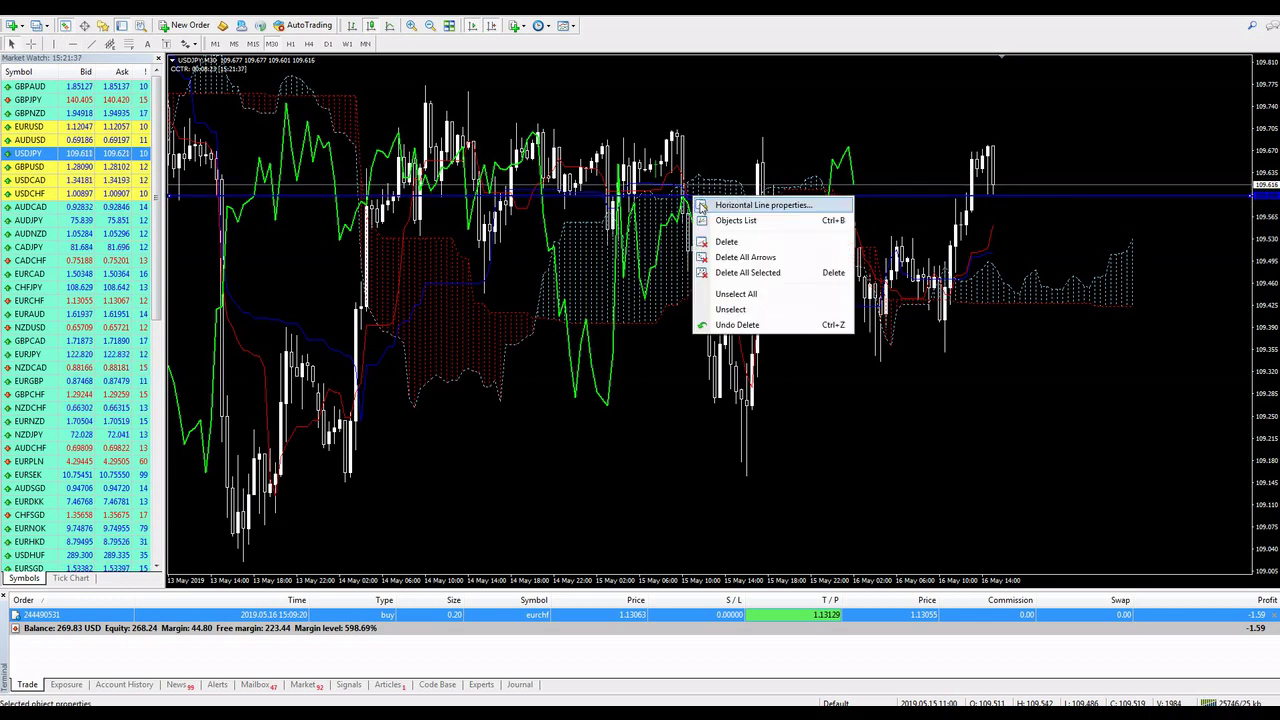
{"action": "left_click", "coordinate": [740, 204]}
{"action": "left_click", "coordinate": [653, 366]}
{"action": "left_click", "coordinate": [622, 455]}
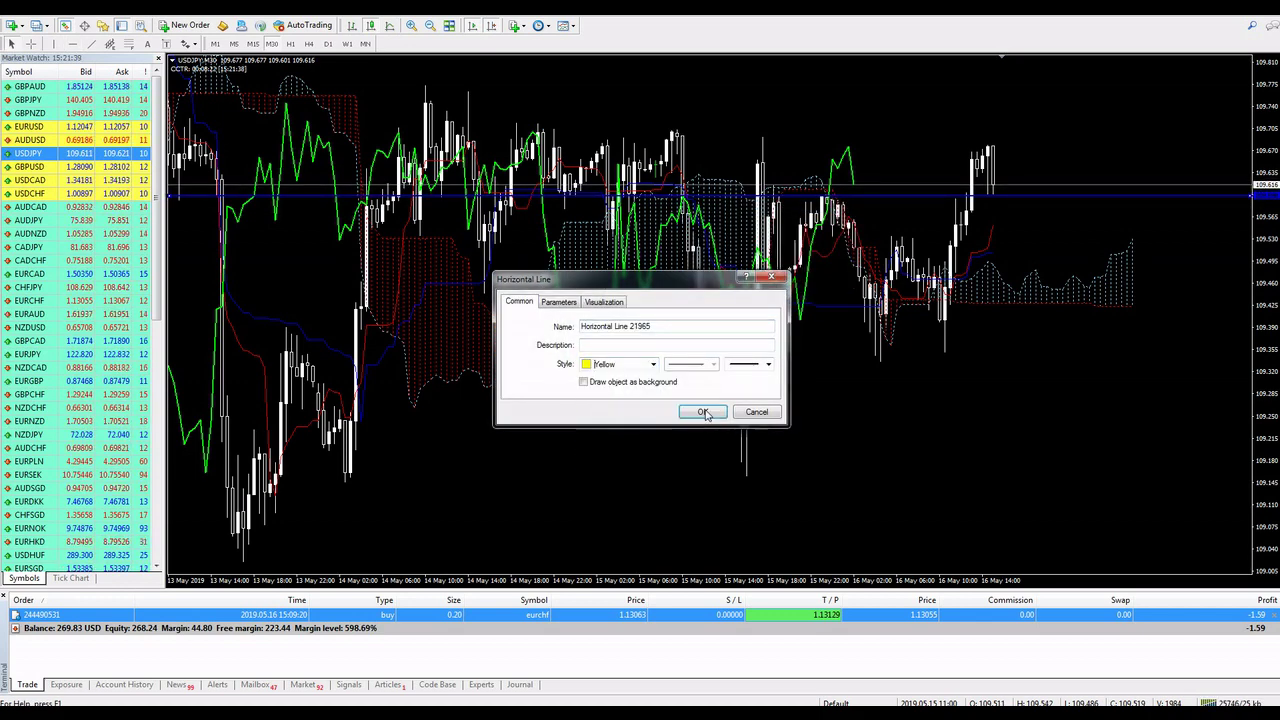
{"action": "left_click", "coordinate": [702, 411]}
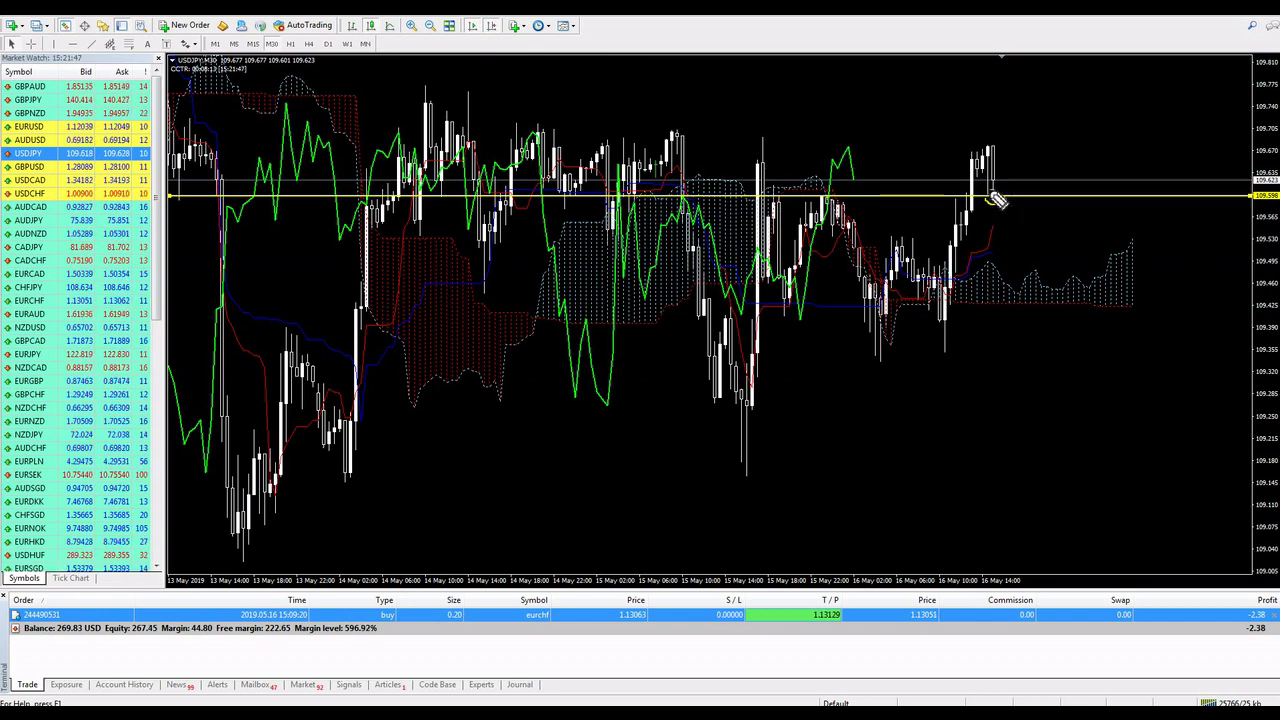
Temporarily circle the current candle's touch of the yellow line and trace the green line's peak below it, and clear the marks
{"action": "left_click_drag", "start_coordinate": [997, 200], "coordinate": [994, 194]}
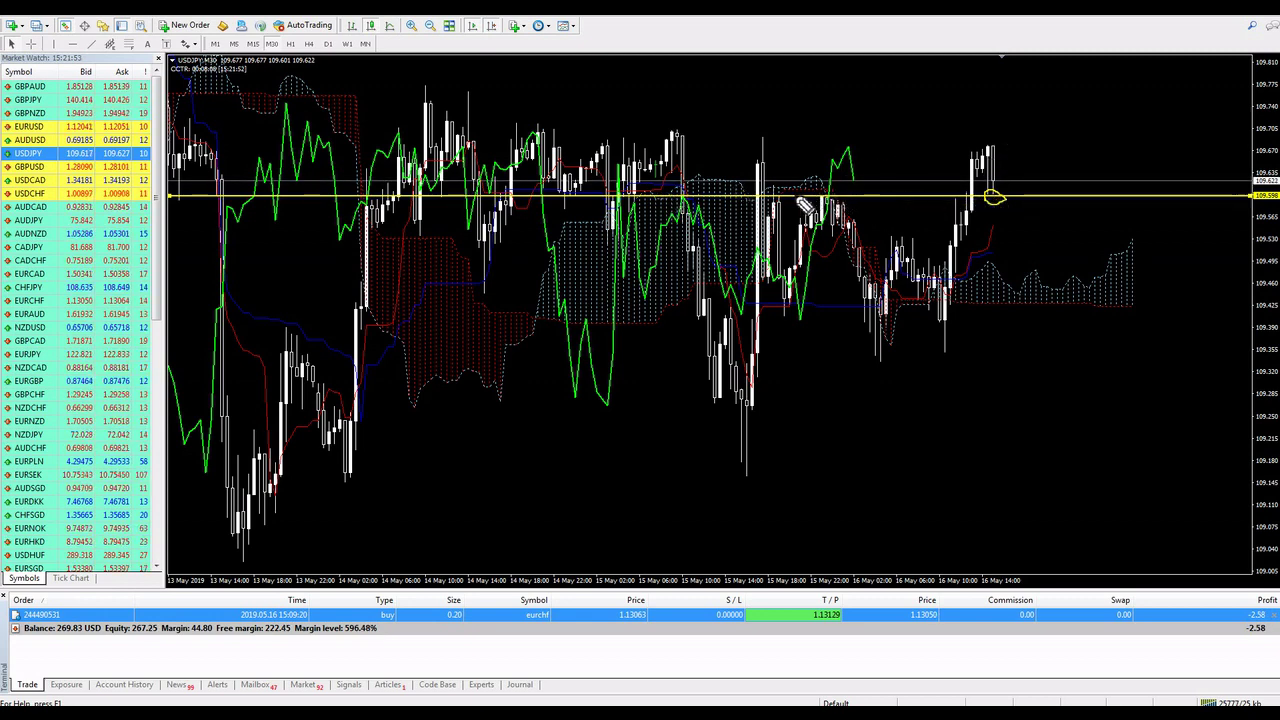
{"action": "mouse_move", "coordinate": [655, 245]}
{"action": "left_mouse_down"}
{"action": "mouse_move", "coordinate": [684, 203]}
{"action": "mouse_move", "coordinate": [708, 248]}
{"action": "left_mouse_up"}
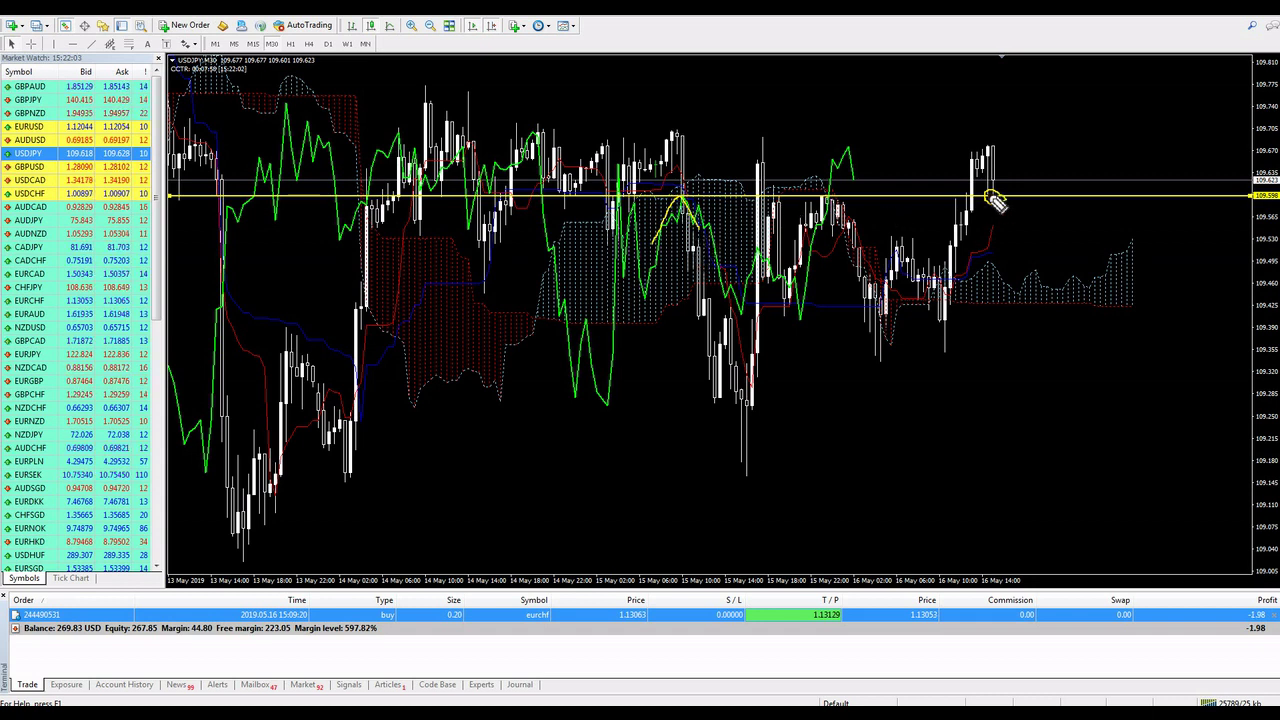
{"action": "left_click_drag", "start_coordinate": [995, 205], "coordinate": [997, 200]}
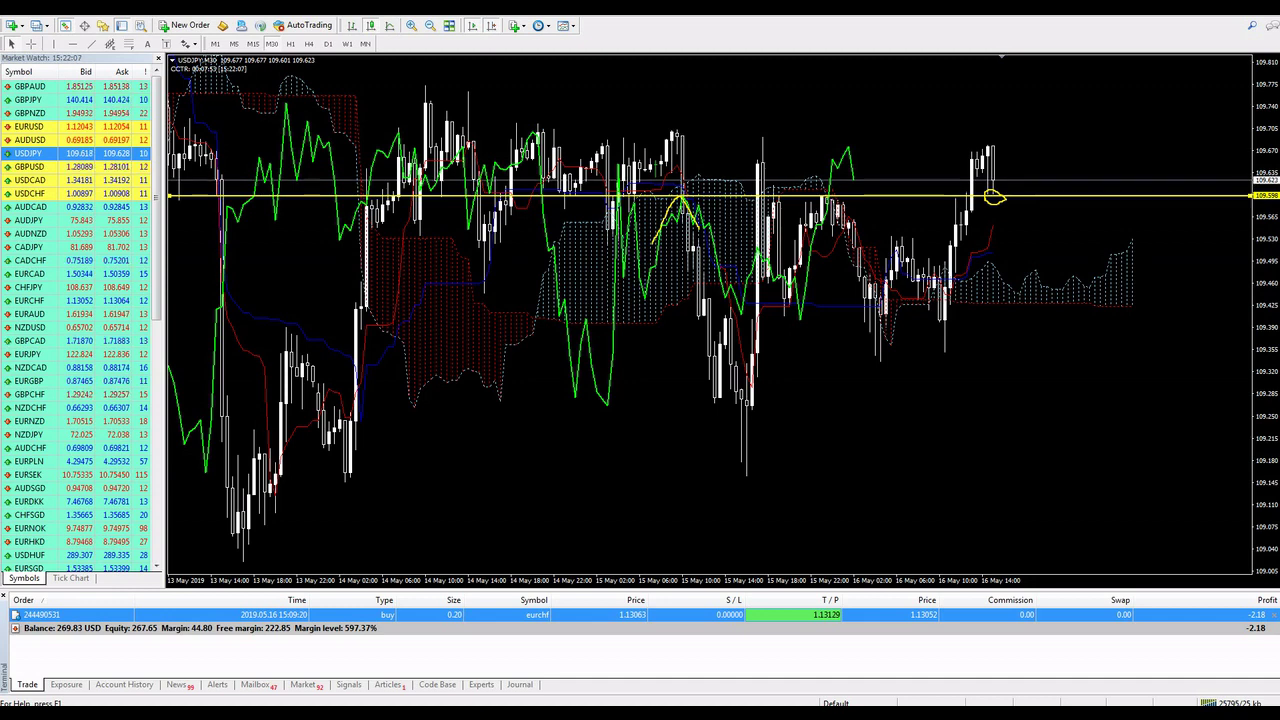
{"action": "key", "text": "Escape"}
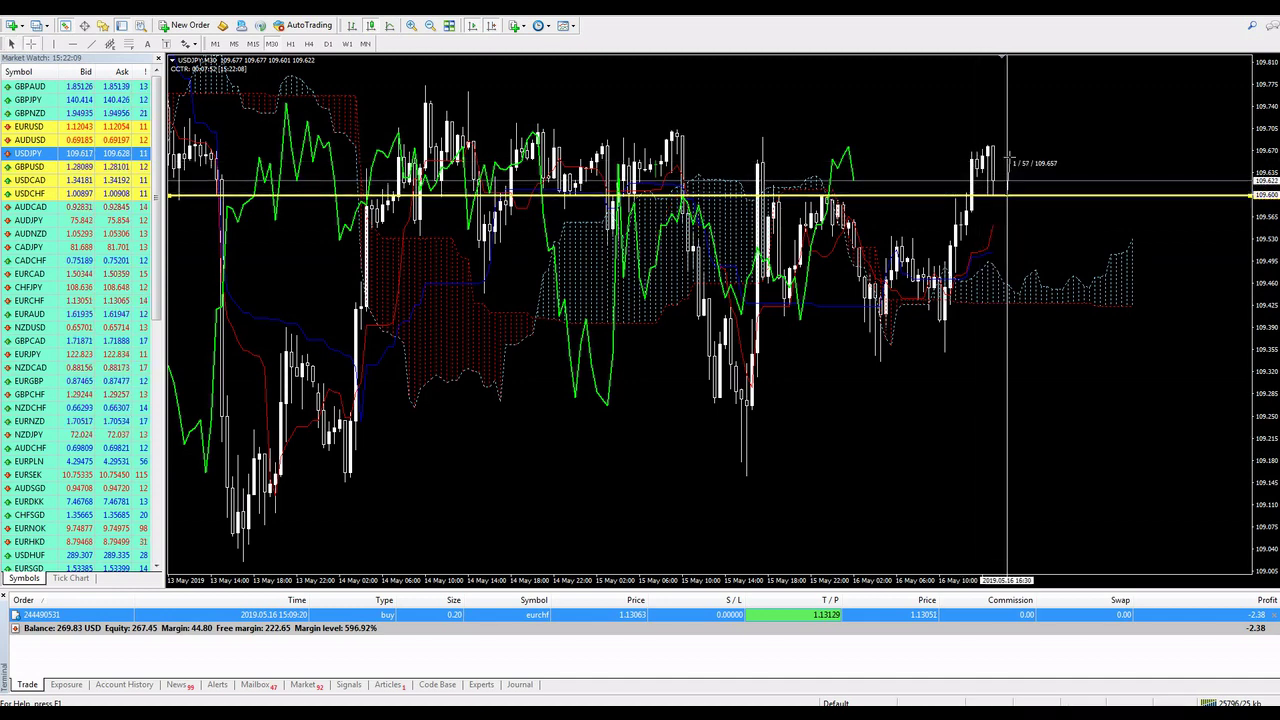
Load GBPUSD, USDCAD, USDCHF, AUDCAD, AUDJPY and CADCHF one after another into the Ichimoku chart, ending on CADCHF
{"action": "middle_click", "coordinate": [1008, 159]}
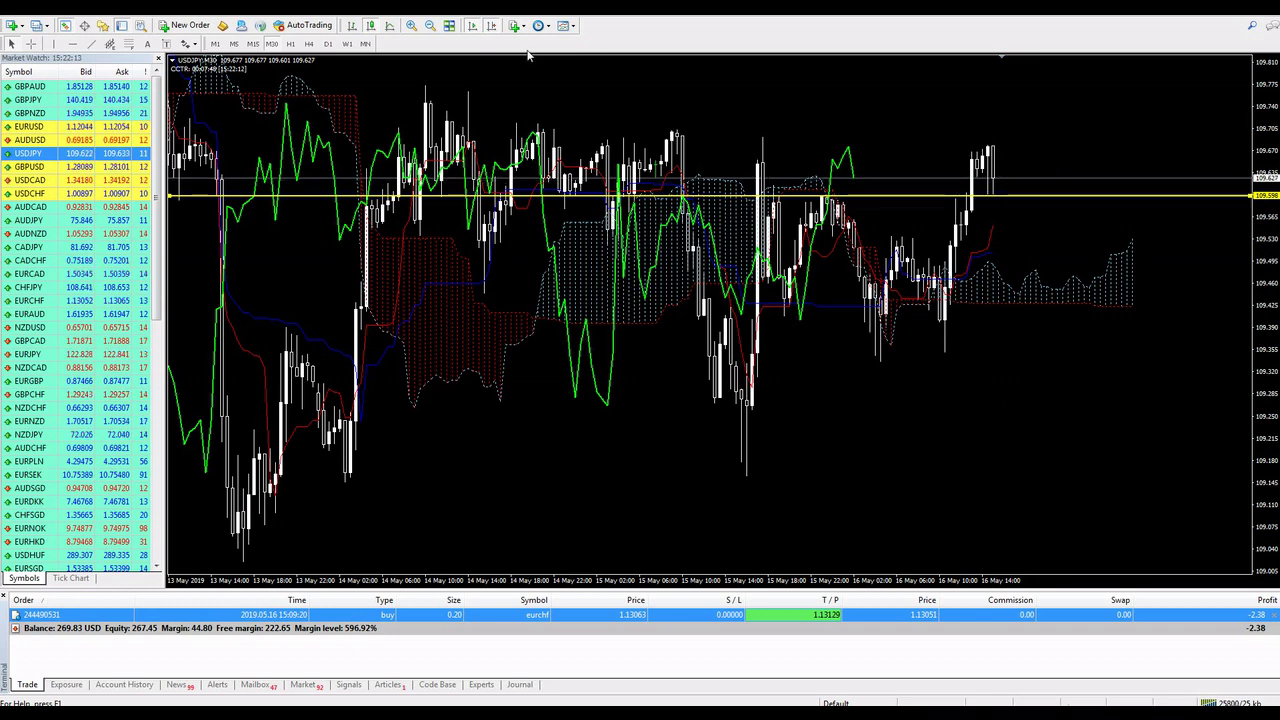
{"action": "left_click_drag", "start_coordinate": [30, 166], "coordinate": [797, 343]}
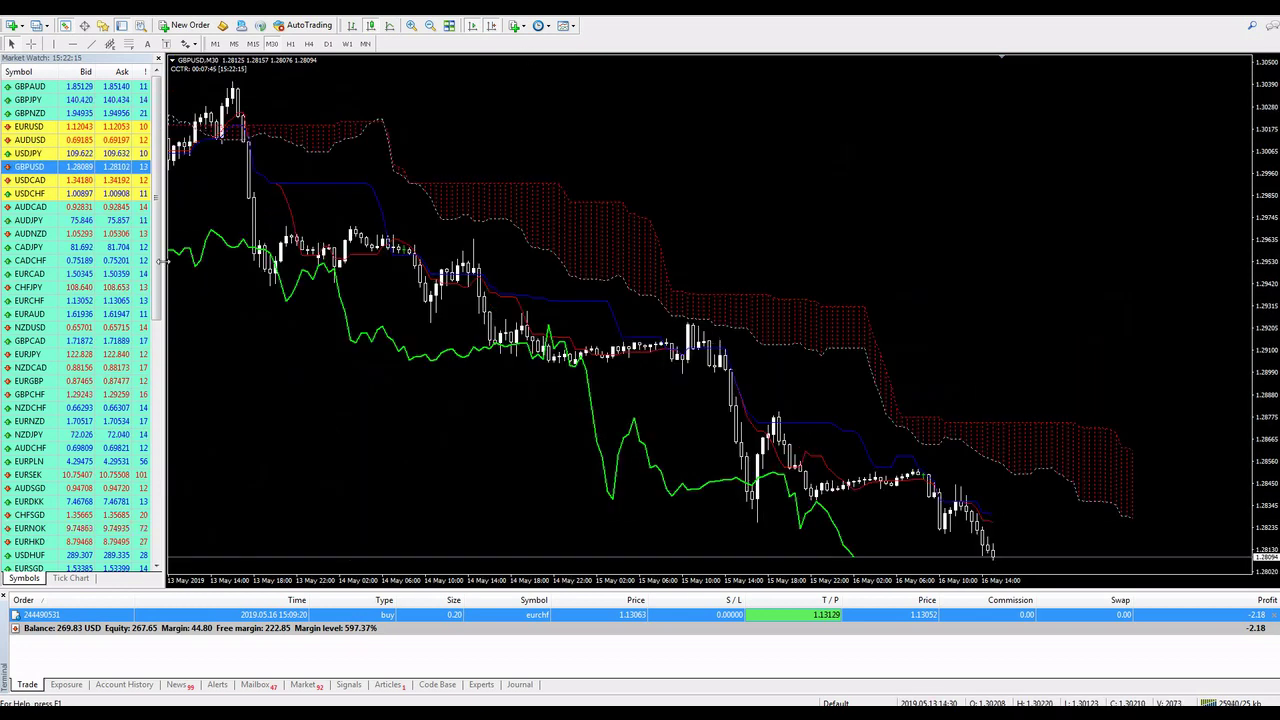
{"action": "left_click_drag", "start_coordinate": [30, 180], "coordinate": [787, 297]}
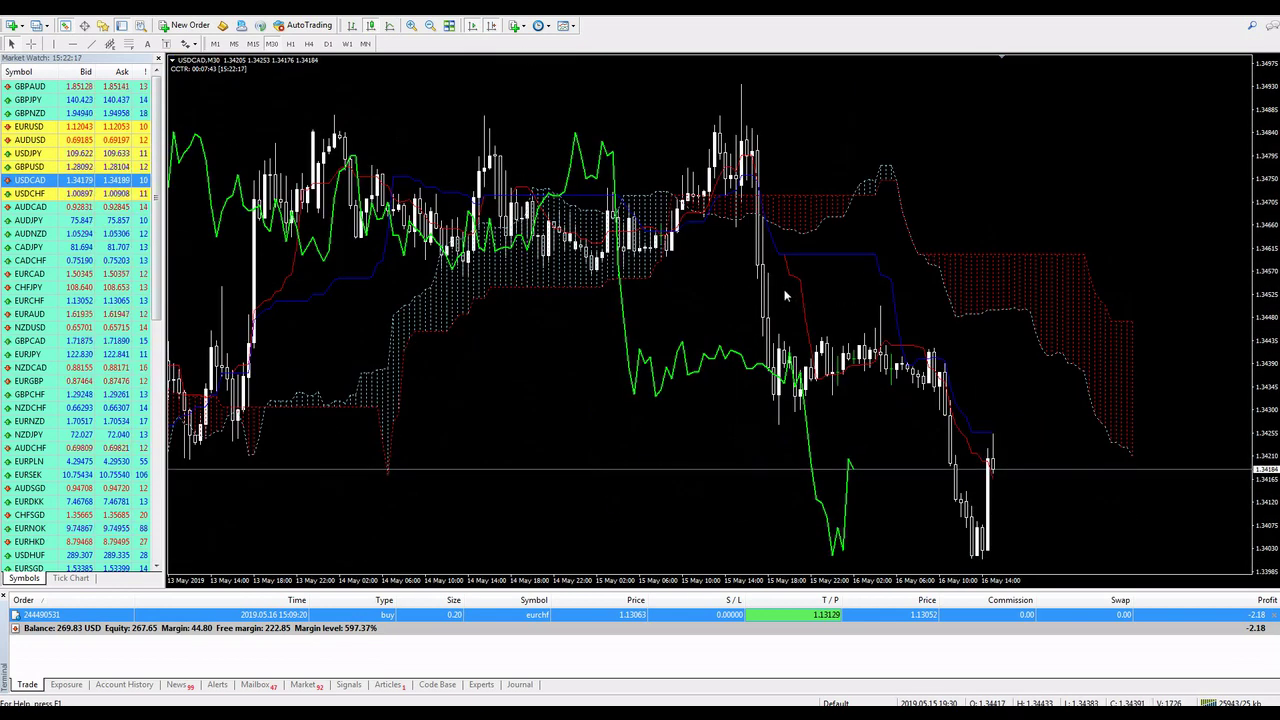
{"action": "key", "text": "minus"}
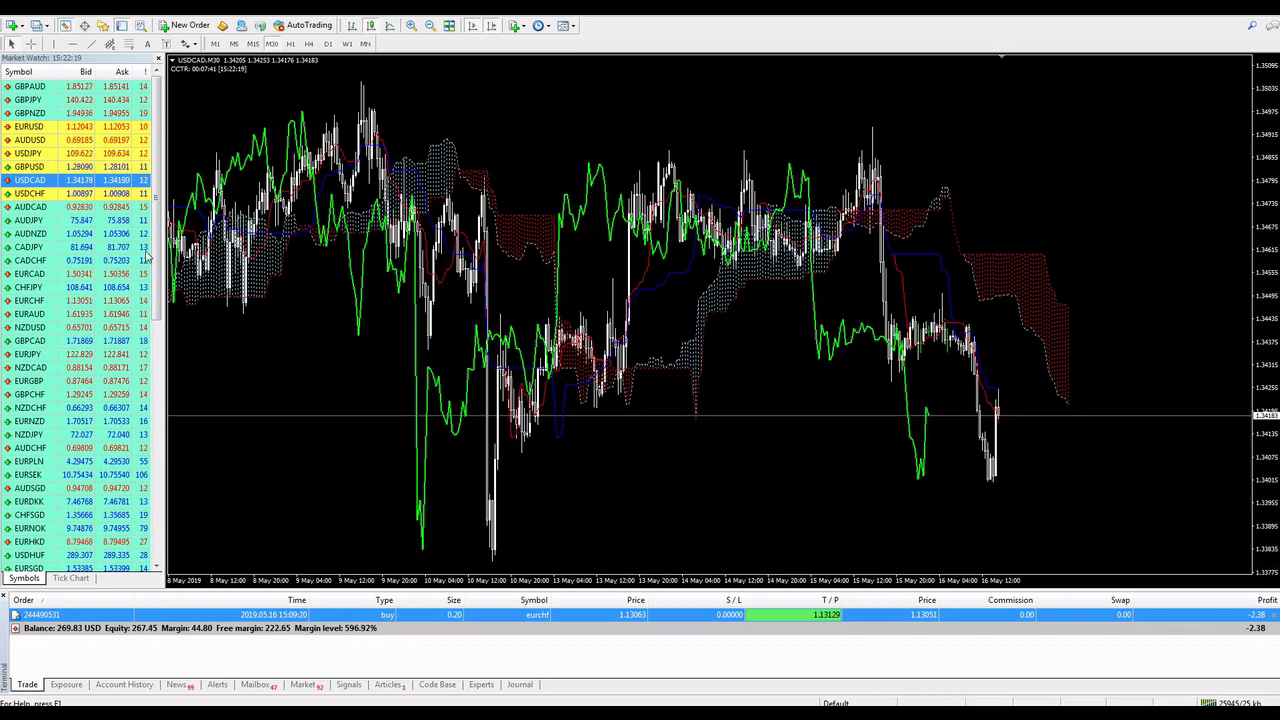
{"action": "left_click_drag", "start_coordinate": [30, 193], "coordinate": [591, 264]}
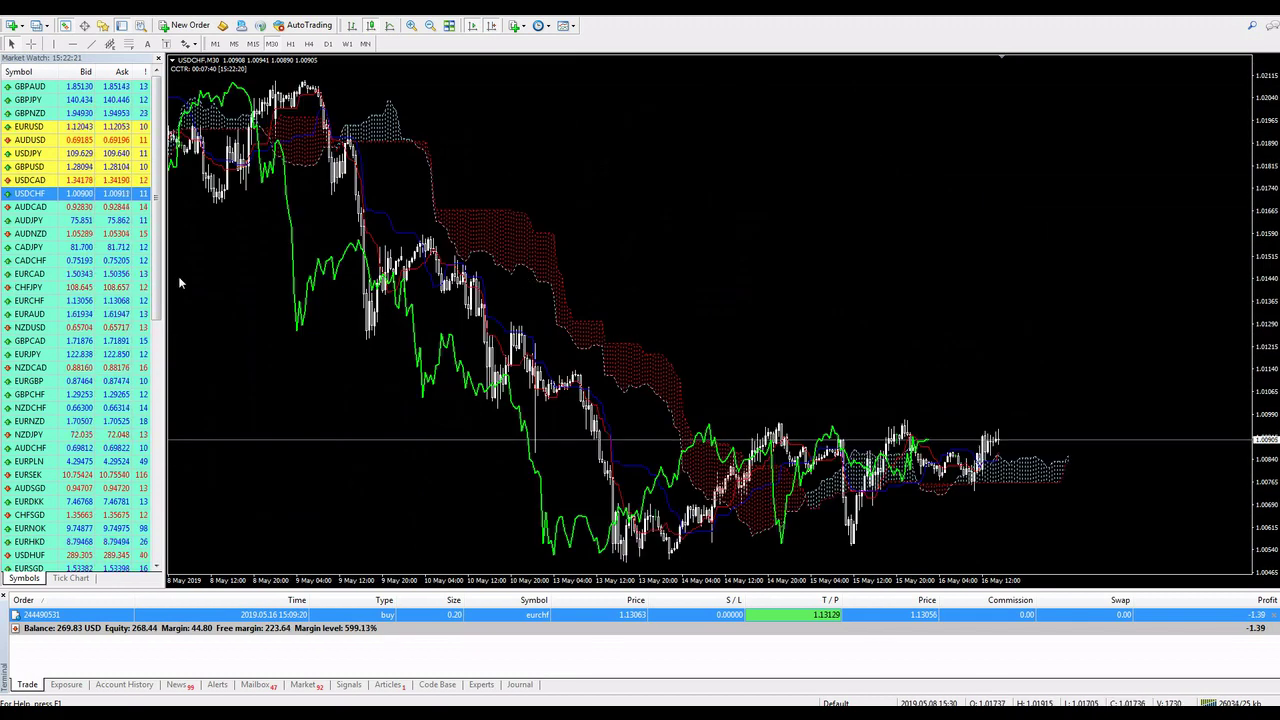
{"action": "left_click_drag", "start_coordinate": [30, 206], "coordinate": [586, 257]}
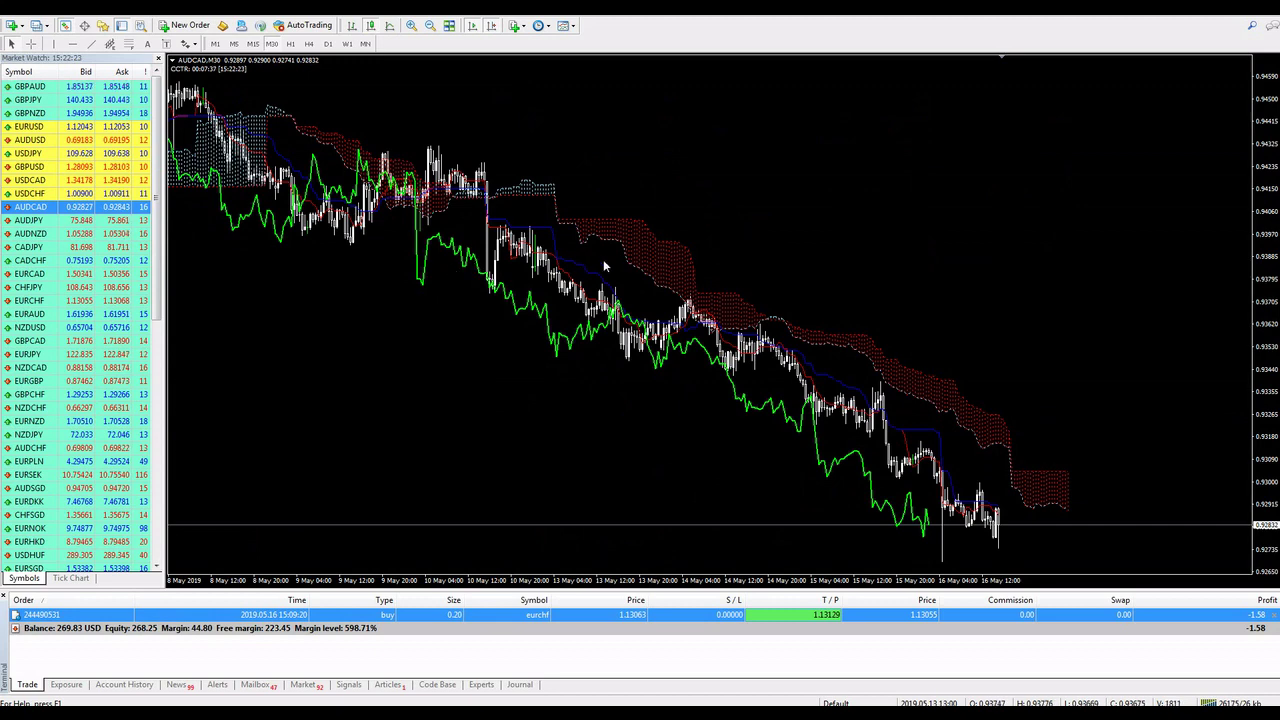
{"action": "left_click_drag", "start_coordinate": [30, 220], "coordinate": [497, 228]}
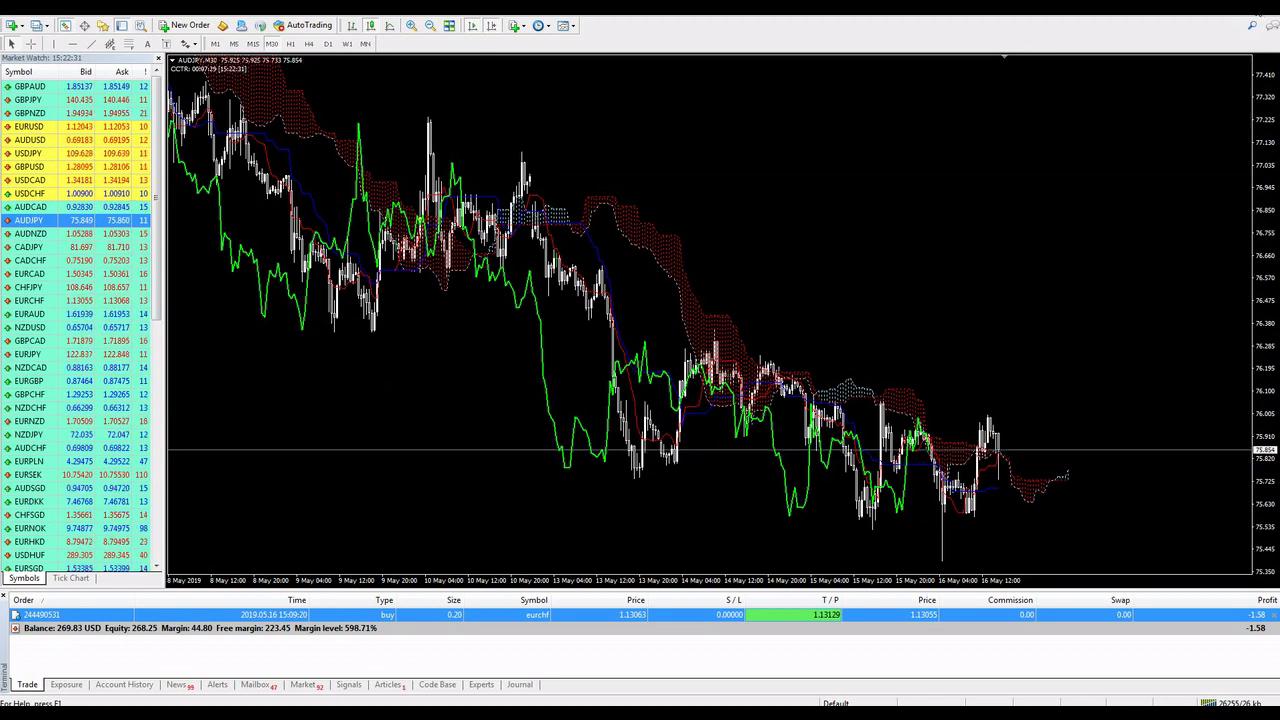
{"action": "left_click_drag", "start_coordinate": [30, 260], "coordinate": [1054, 100]}
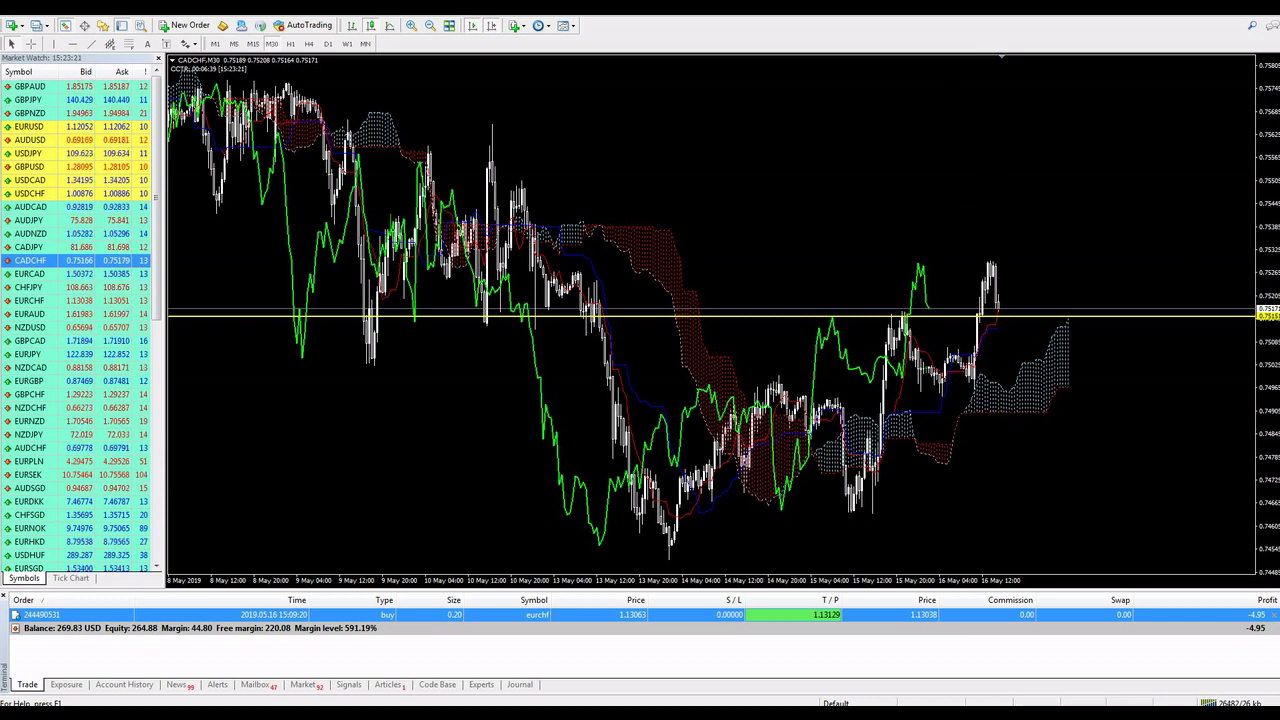
Temporarily circle the green line's peak and candle highs at CADCHF's yellow line, mark the current candle's pullback, circle the cloud area, and clear the marks
{"action": "left_click_drag", "start_coordinate": [800, 330], "coordinate": [838, 366]}
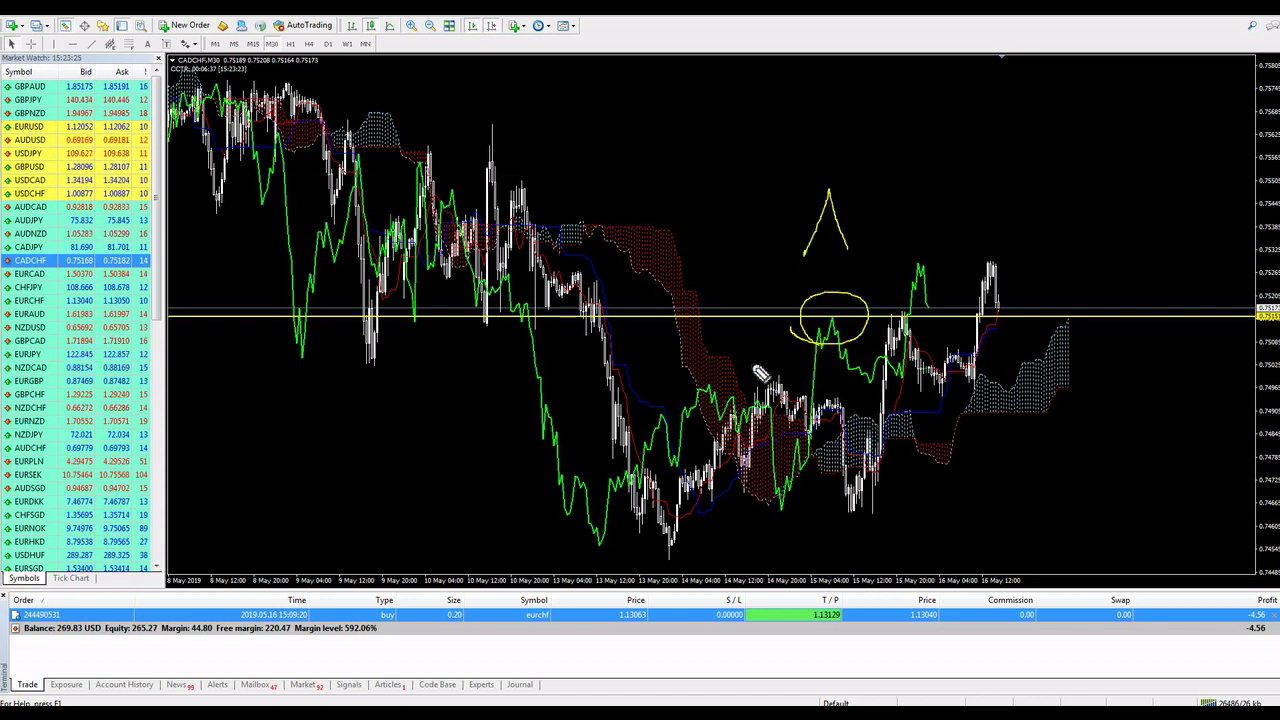
{"action": "left_click_drag", "start_coordinate": [888, 320], "coordinate": [900, 326]}
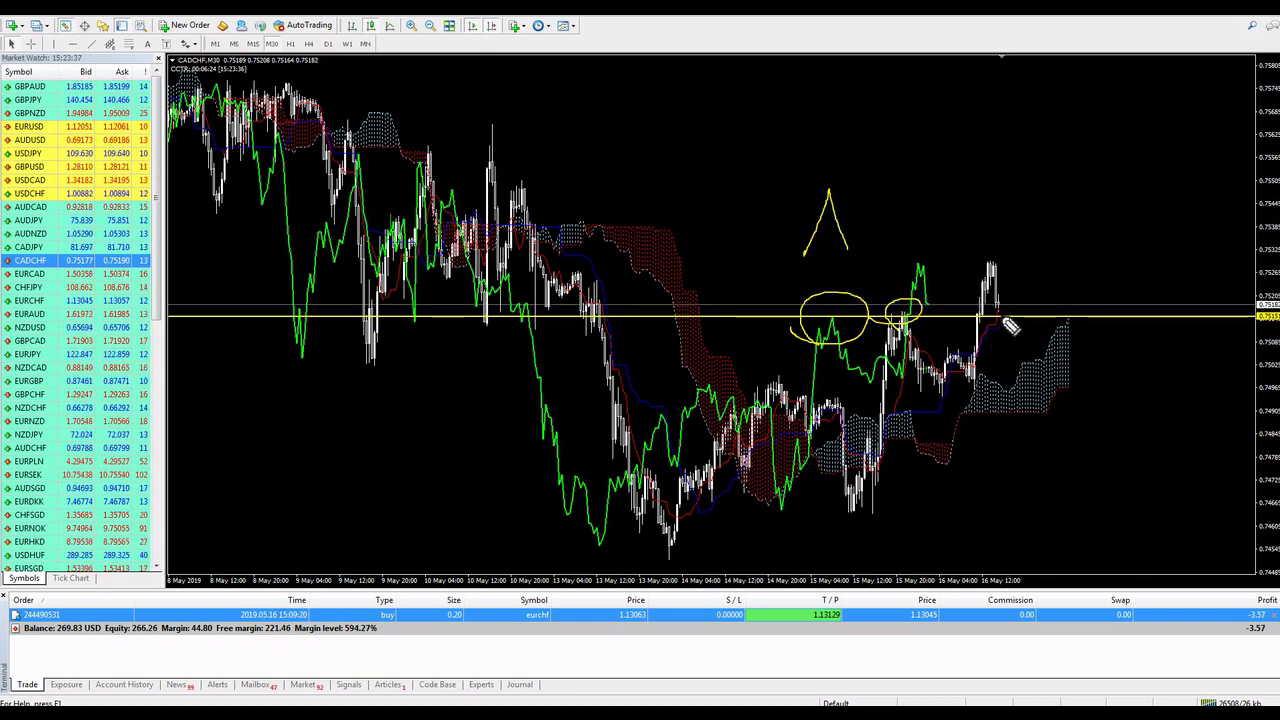
{"action": "mouse_move", "coordinate": [998, 338]}
{"action": "left_mouse_down"}
{"action": "mouse_move", "coordinate": [1017, 274]}
{"action": "mouse_move", "coordinate": [983, 266]}
{"action": "mouse_move", "coordinate": [1022, 266]}
{"action": "left_mouse_up"}
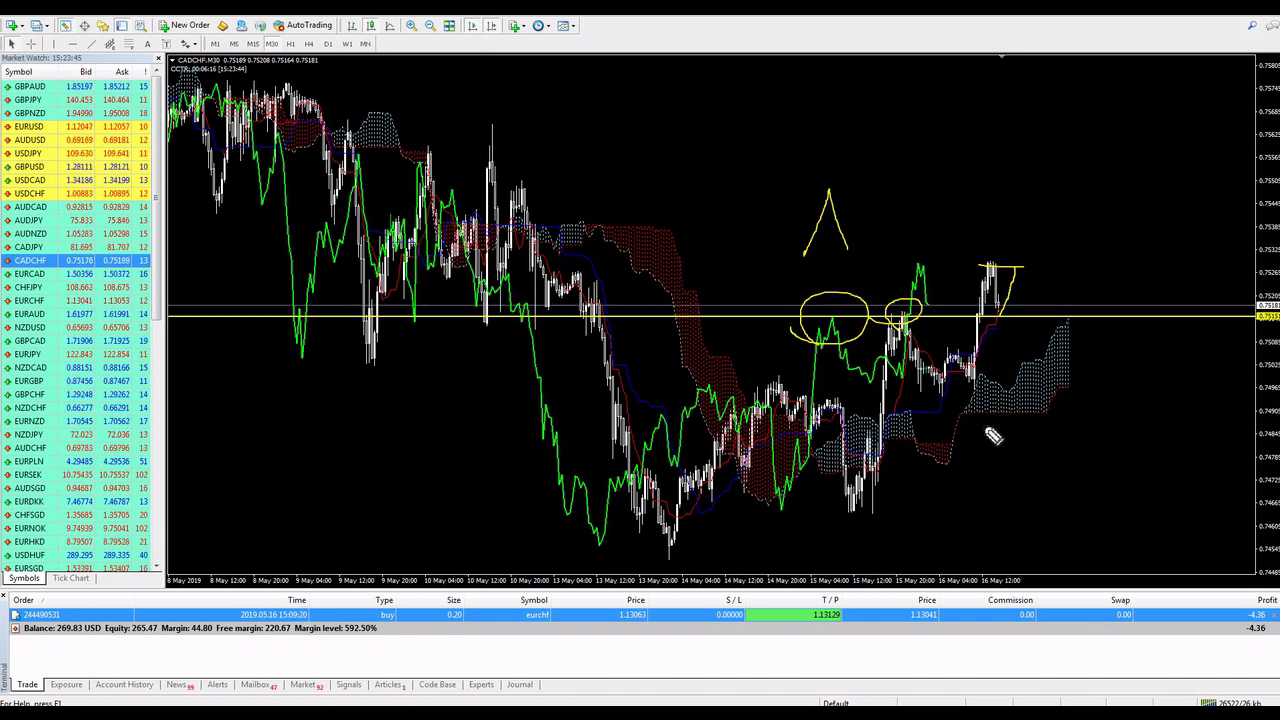
{"action": "left_click_drag", "start_coordinate": [991, 432], "coordinate": [1005, 295]}
{"action": "left_click_drag", "start_coordinate": [898, 378], "coordinate": [1068, 446]}
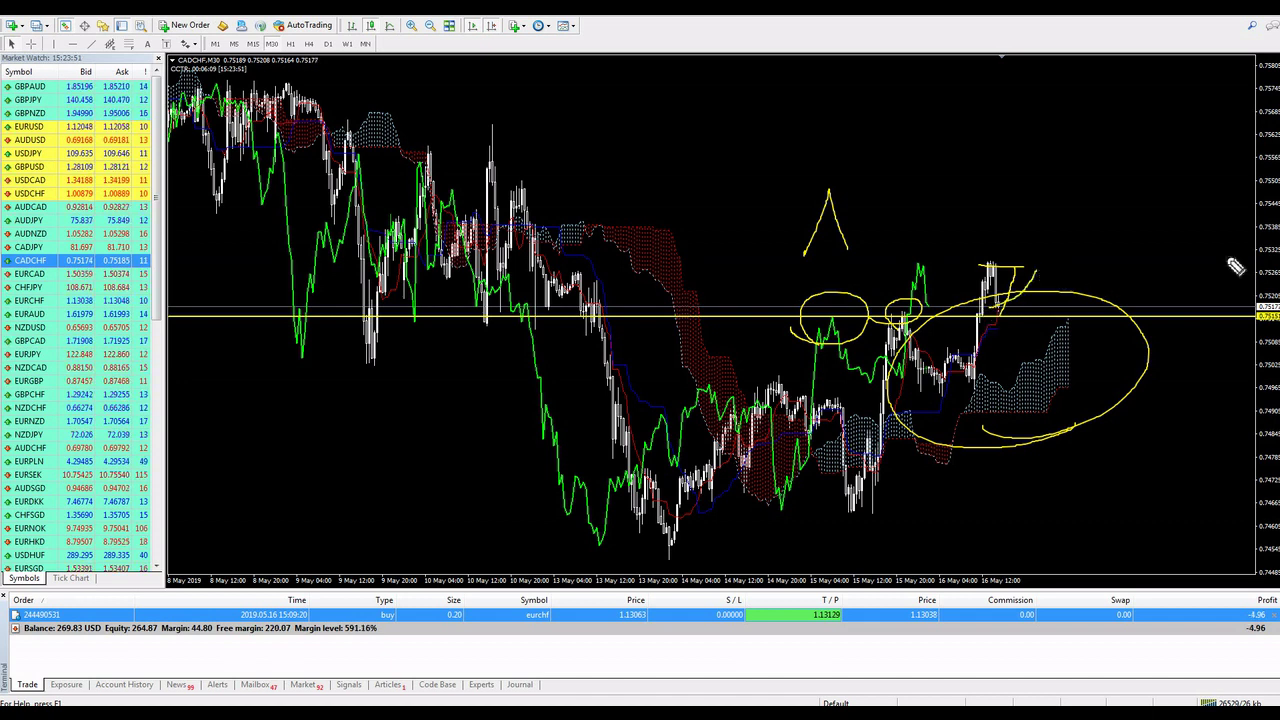
{"action": "key", "text": "Escape"}
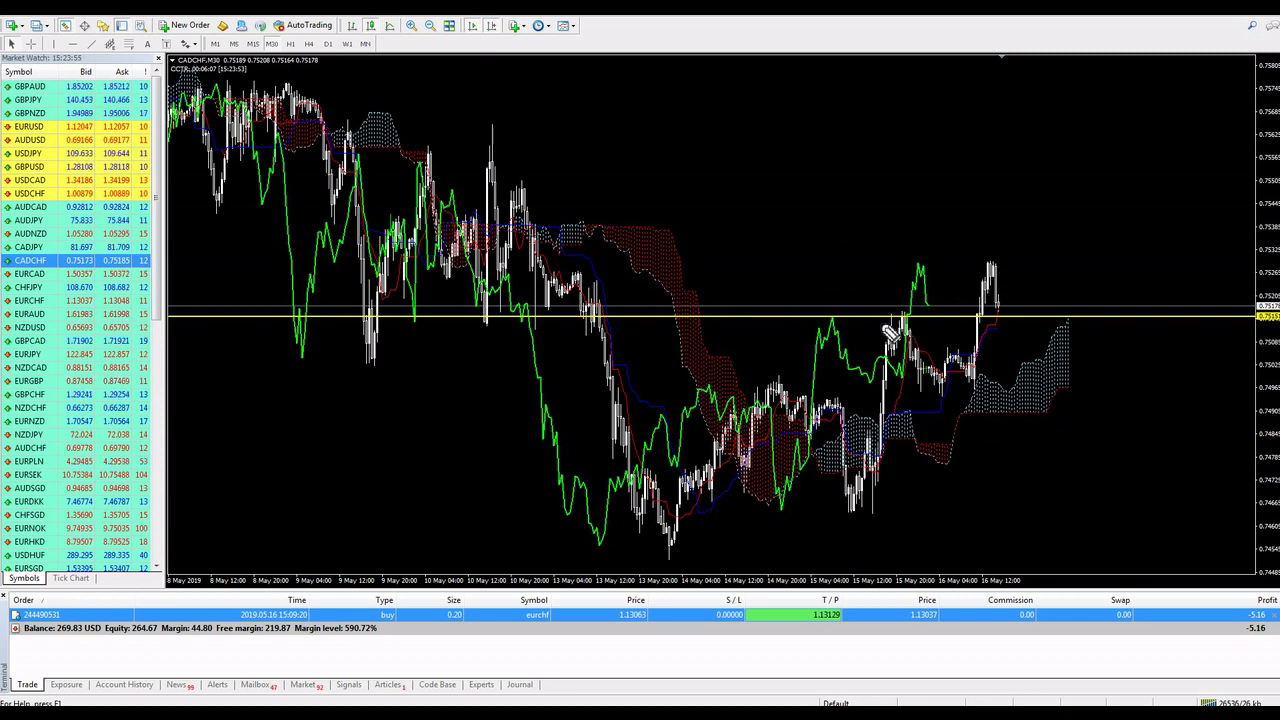
Temporarily circle the 15 May candle high and the two 10 May candle lows touching the yellow line on CADCHF, and clear the circles
{"action": "mouse_move", "coordinate": [890, 335]}
{"action": "left_mouse_down"}
{"action": "mouse_move", "coordinate": [934, 320]}
{"action": "mouse_move", "coordinate": [897, 310]}
{"action": "left_mouse_up"}
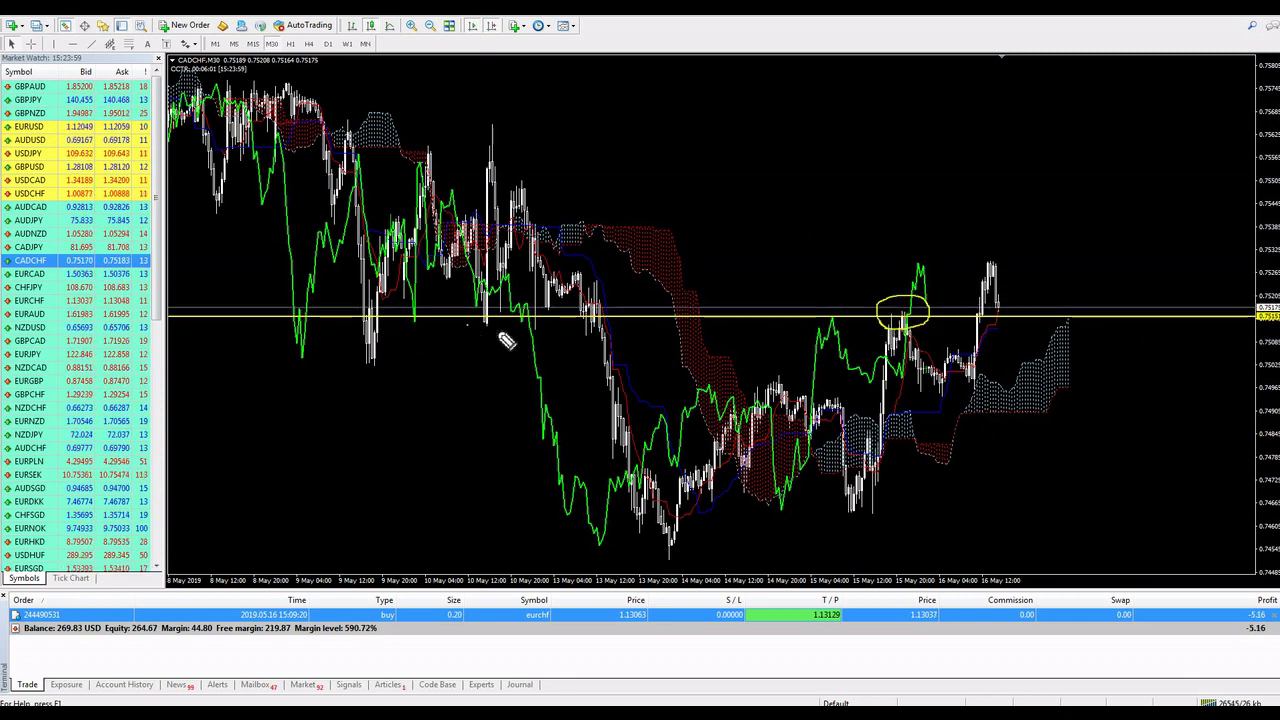
{"action": "mouse_move", "coordinate": [503, 337]}
{"action": "left_mouse_down"}
{"action": "mouse_move", "coordinate": [468, 314]}
{"action": "mouse_move", "coordinate": [530, 305]}
{"action": "left_mouse_up"}
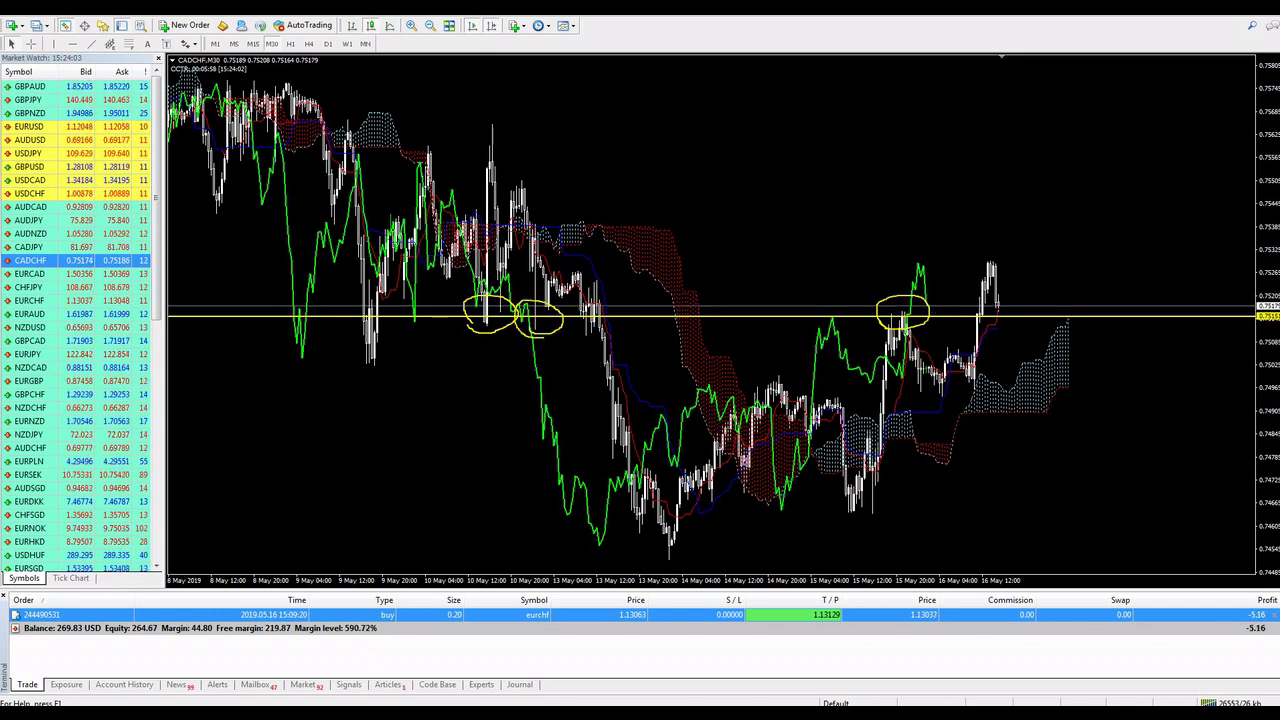
{"action": "key", "text": "Escape"}
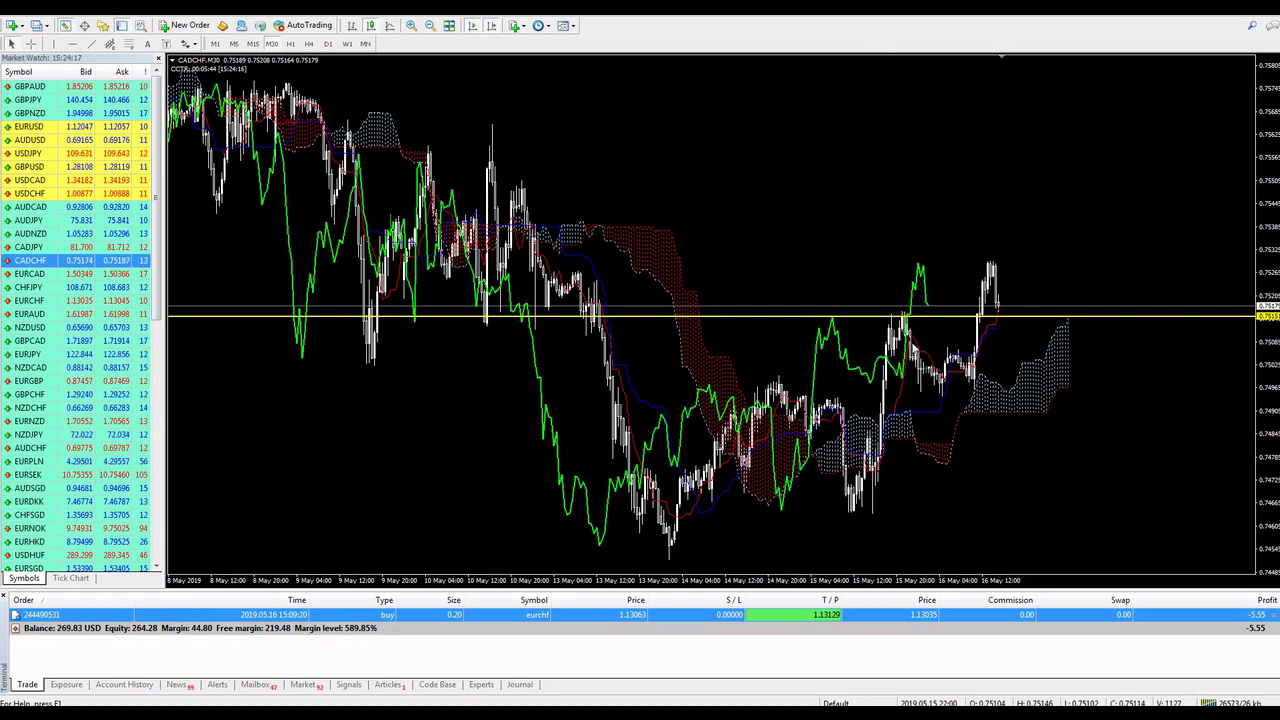
Measure from the current candle to the yellow line on CADCHF, and from the current candle upward on the EURCHF chart
{"action": "middle_click", "coordinate": [1000, 313]}
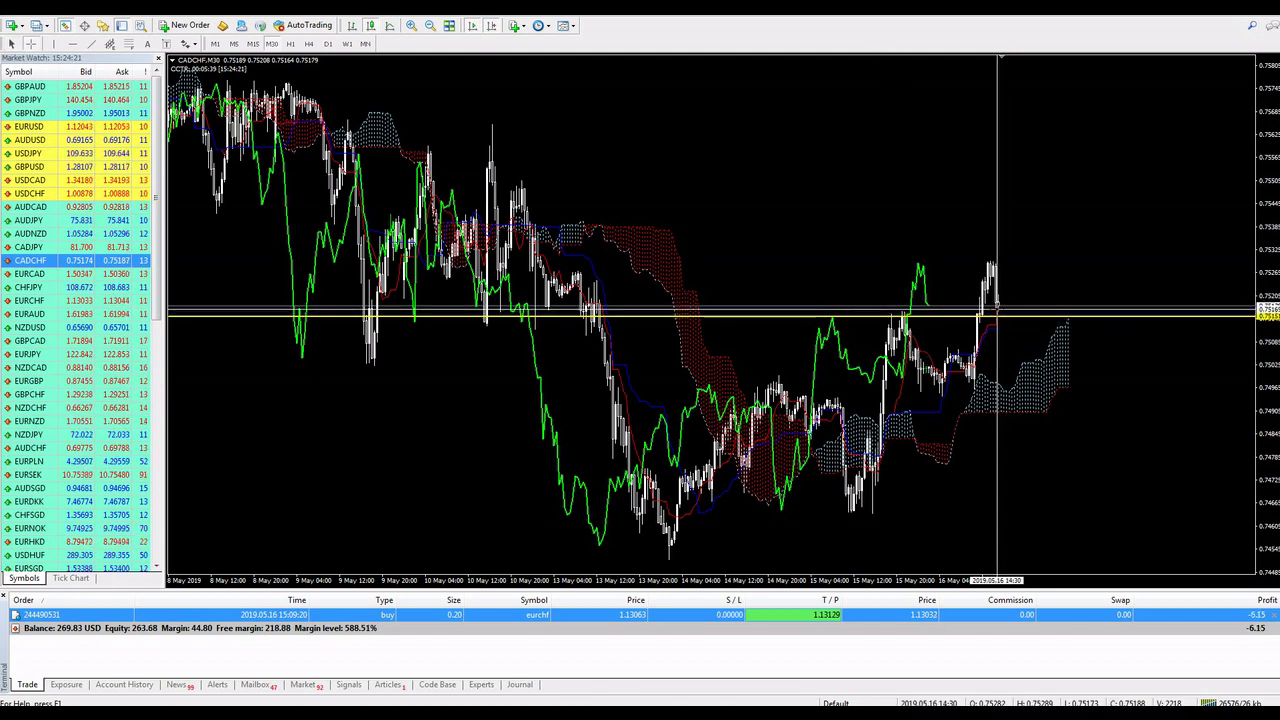
{"action": "left_click_drag", "start_coordinate": [997, 313], "coordinate": [1004, 316]}
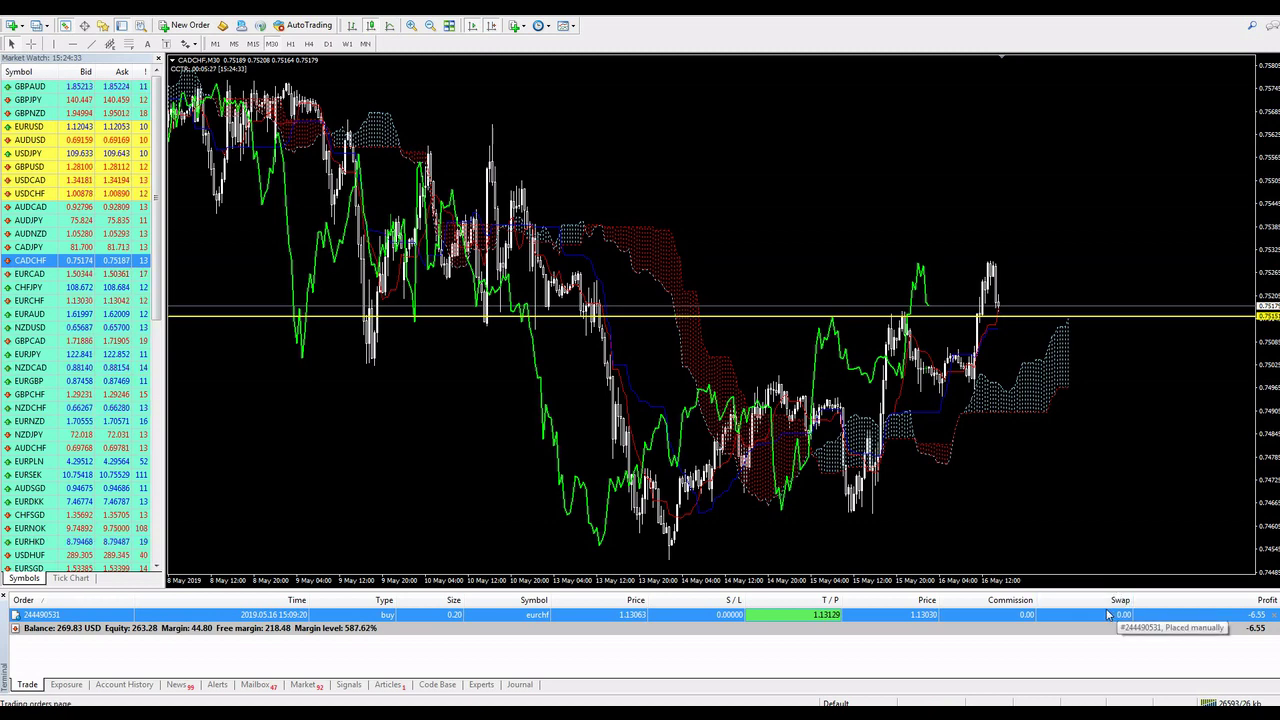
{"action": "key", "text": "ctrl+Tab"}
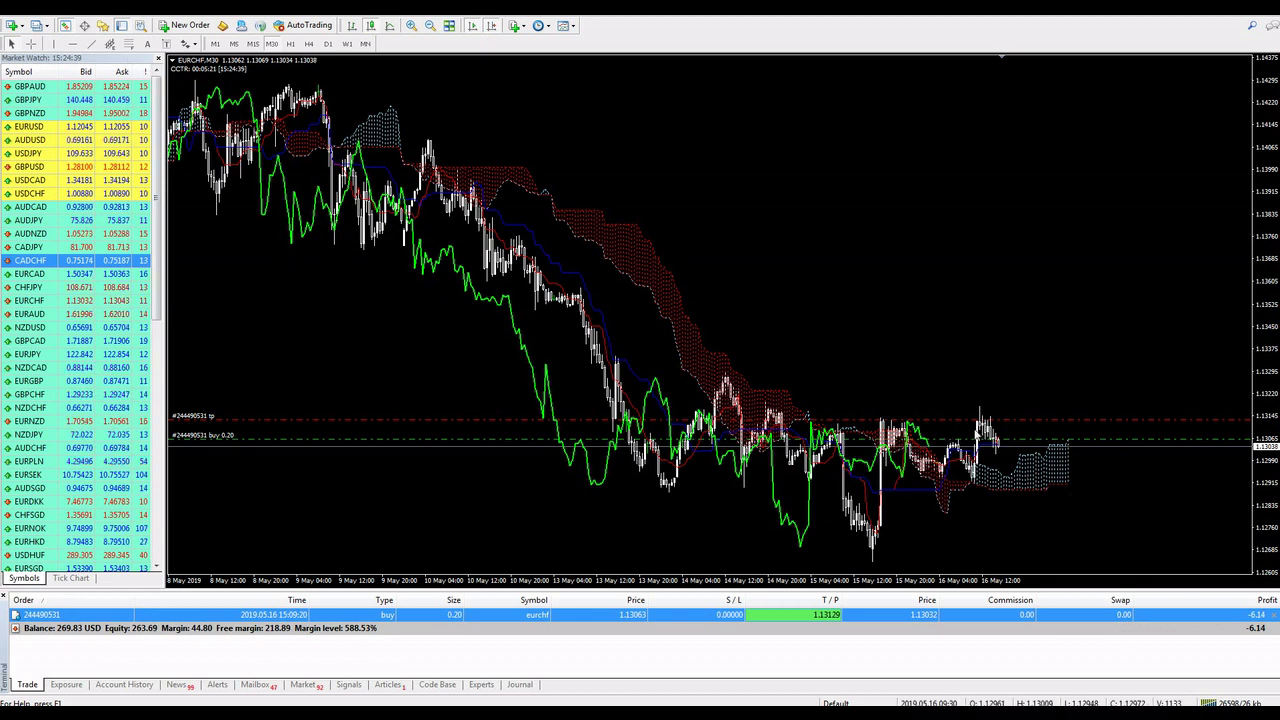
{"action": "middle_click", "coordinate": [1000, 441]}
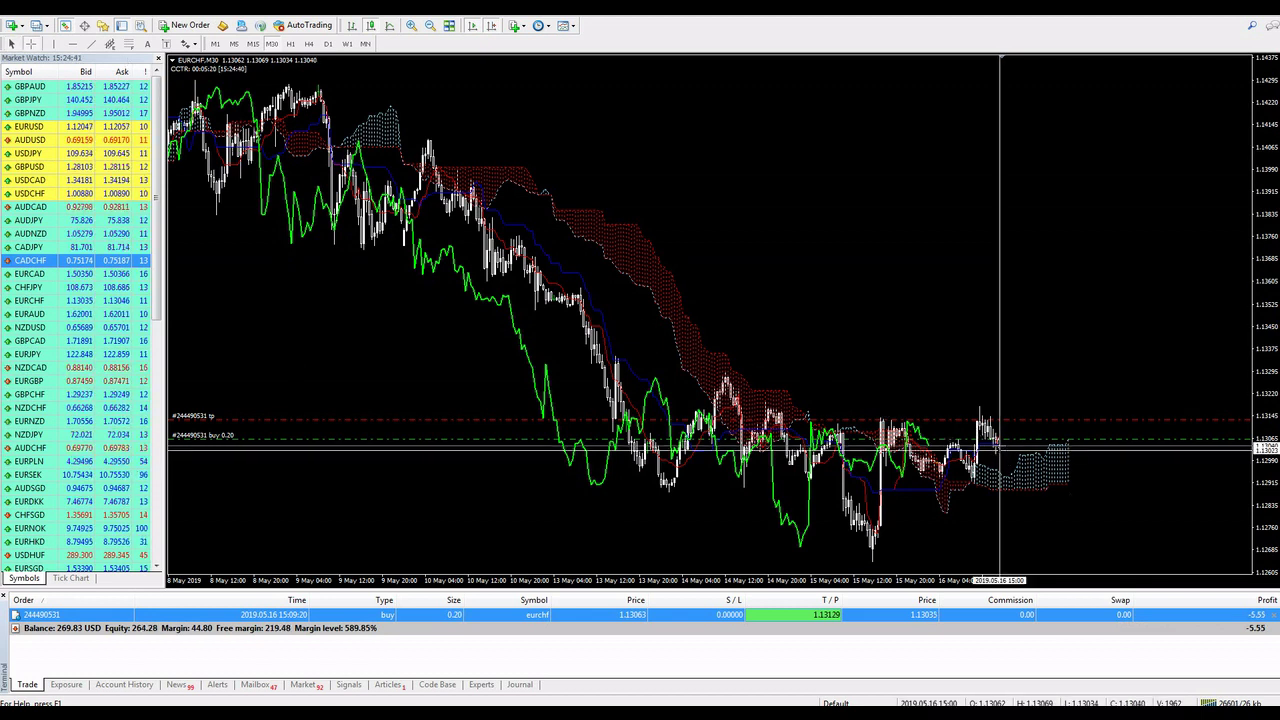
{"action": "left_click_drag", "start_coordinate": [1000, 441], "coordinate": [988, 354]}
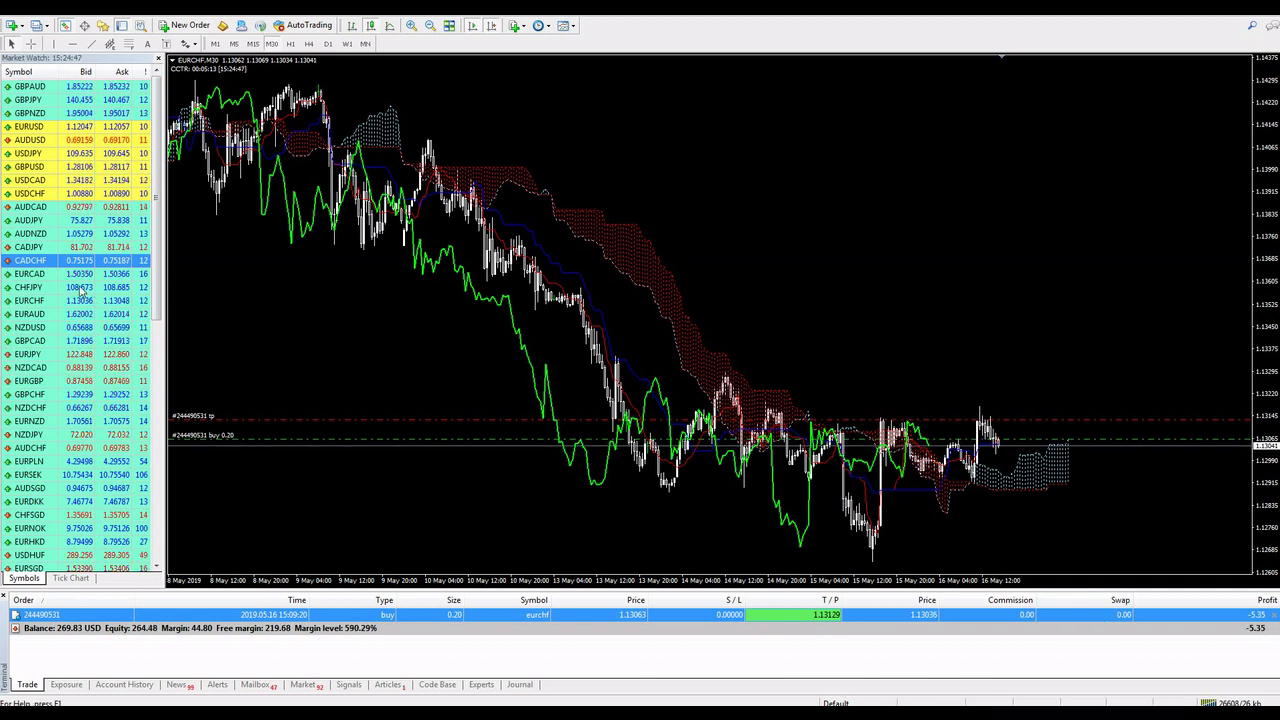
Load CADCHF back into the chart and open a 0.20 lot buy on it
{"action": "left_click_drag", "start_coordinate": [69, 266], "coordinate": [447, 292]}
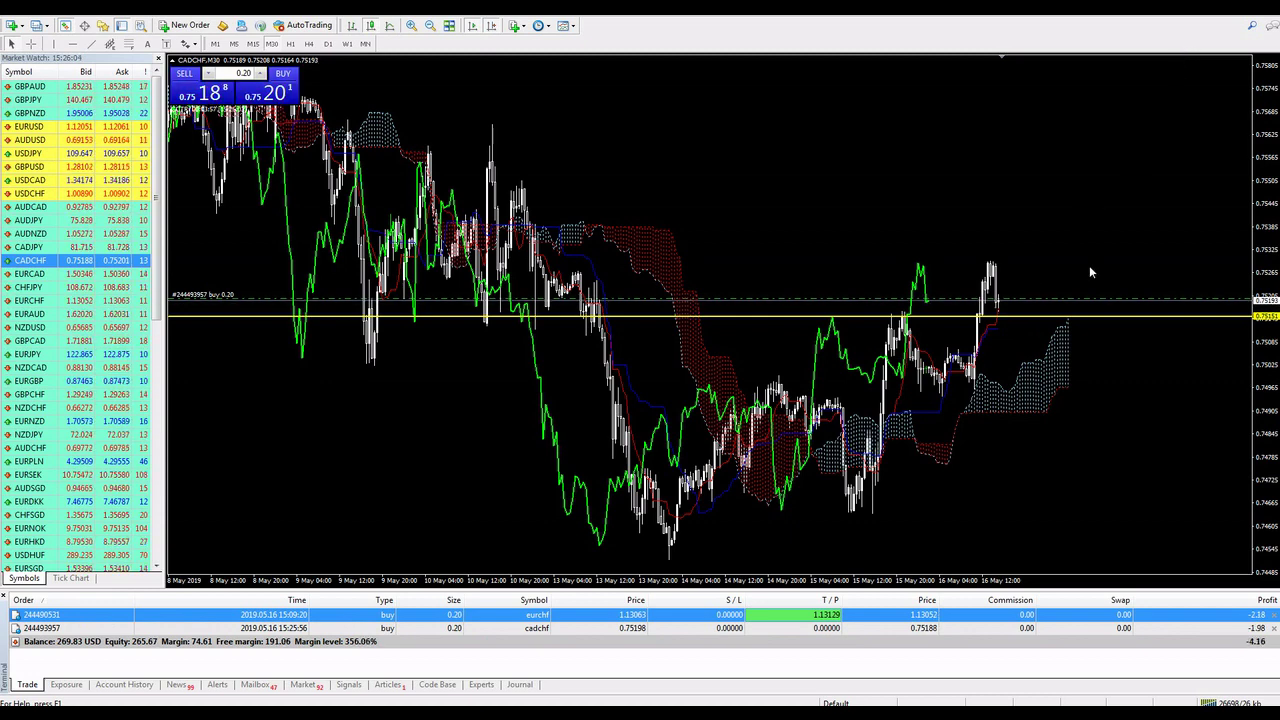
{"action": "key", "text": "plus"}
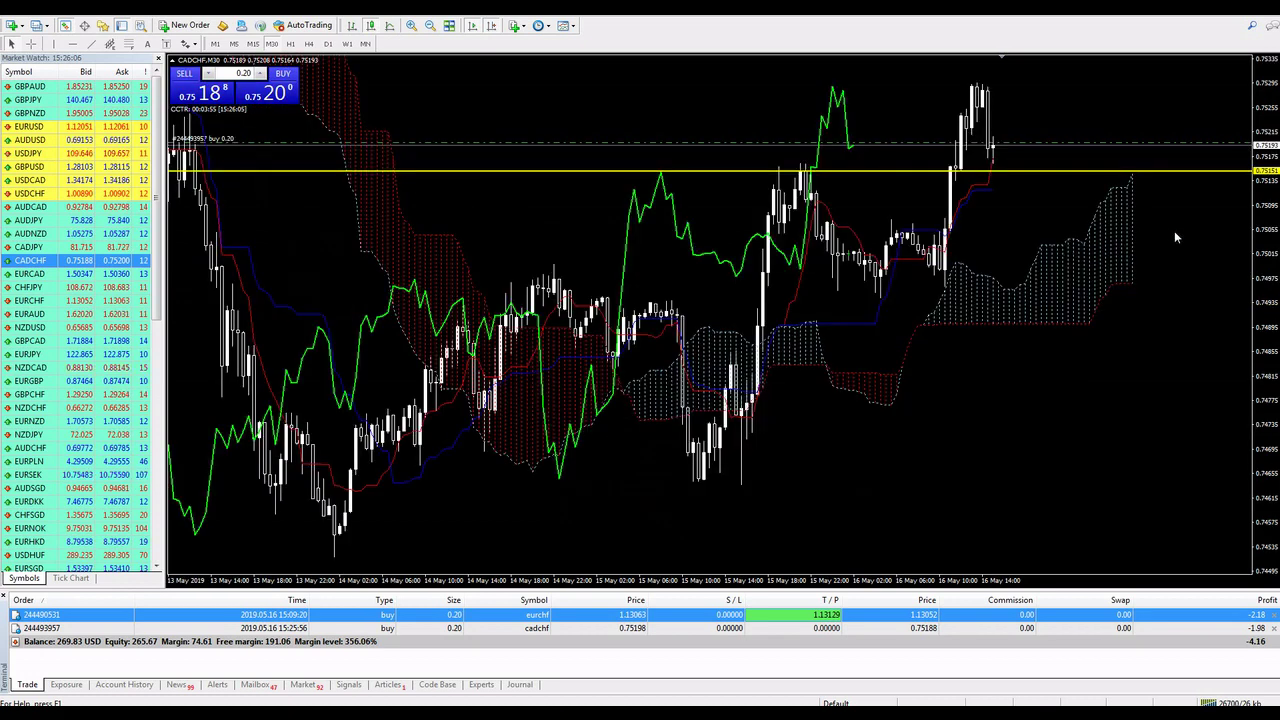
Circle the current candle's low on CADCHF and raise the yellow horizontal line to 0.75163
{"action": "left_click", "coordinate": [990, 160]}
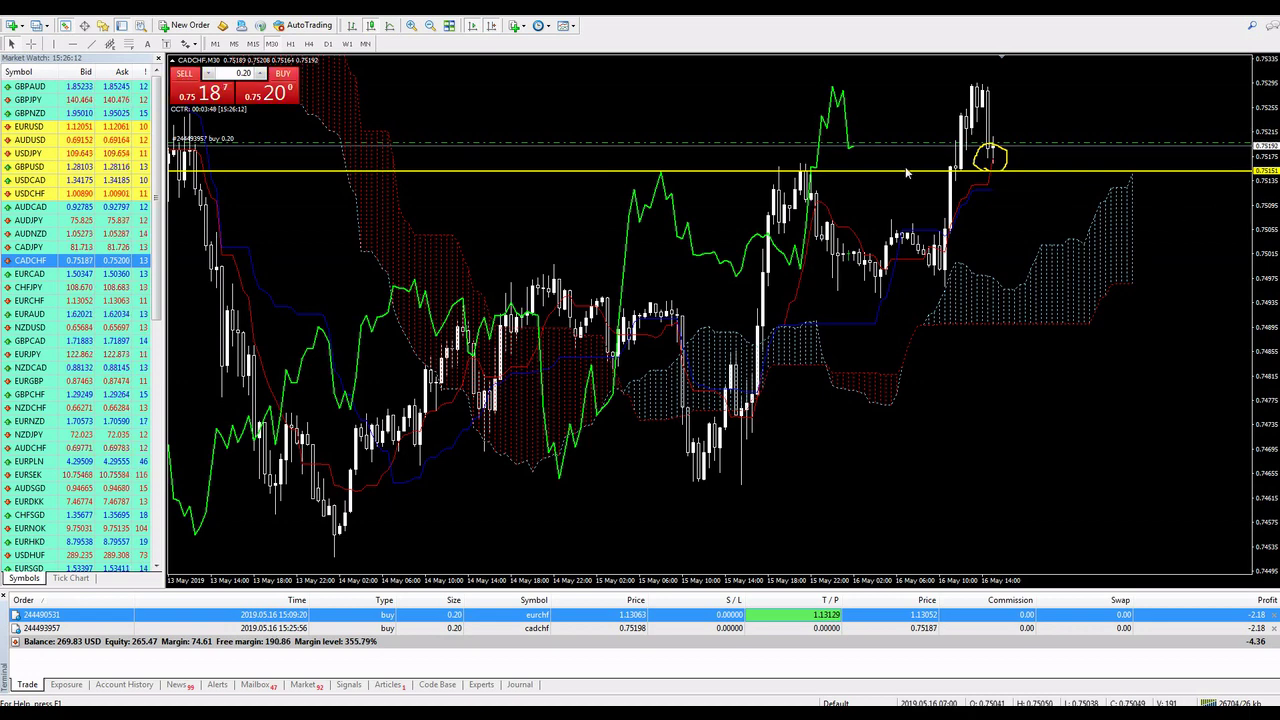
{"action": "scroll", "coordinate": [891, 171], "scroll_direction": "up", "scroll_amount": 1}
{"action": "left_click_drag", "start_coordinate": [884, 175], "coordinate": [881, 169]}
{"action": "scroll", "coordinate": [880, 162], "scroll_direction": "down", "scroll_amount": 1}
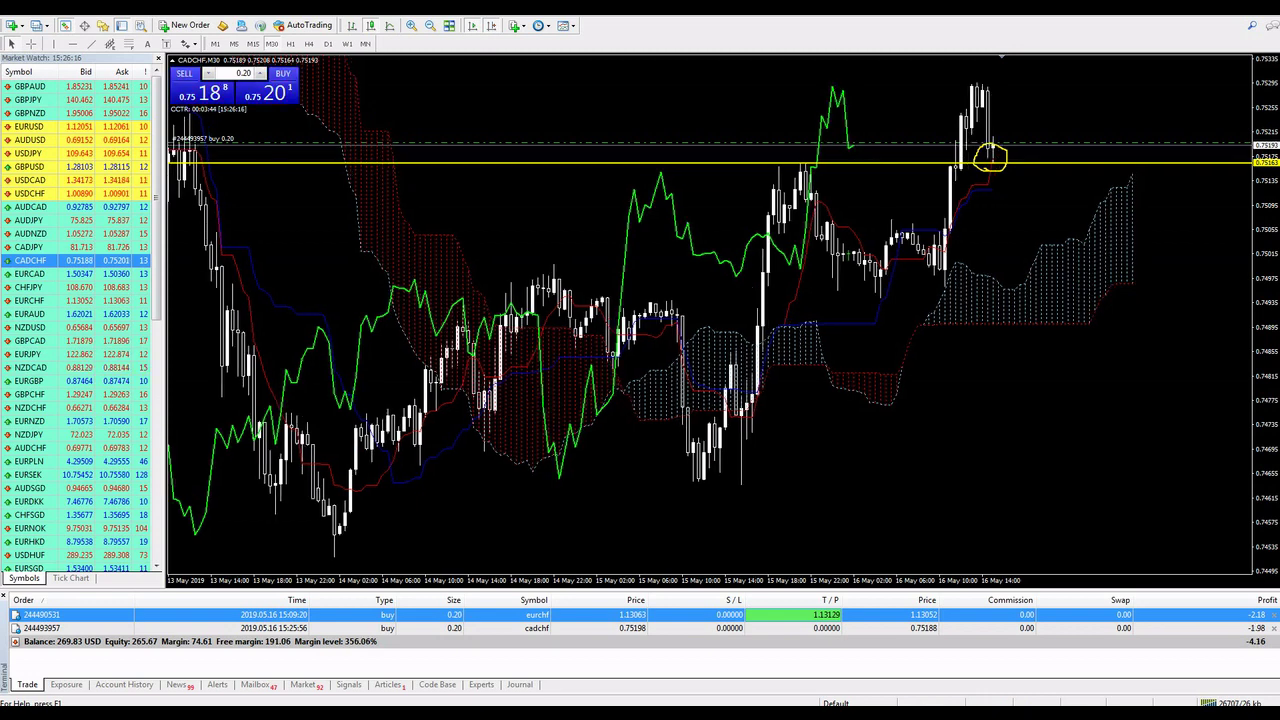
Temporarily circle the earlier candle highs and the current candle's touch of the yellow line, sketch an upward arrow from it, and clear the marks
{"action": "left_click_drag", "start_coordinate": [836, 172], "coordinate": [780, 178]}
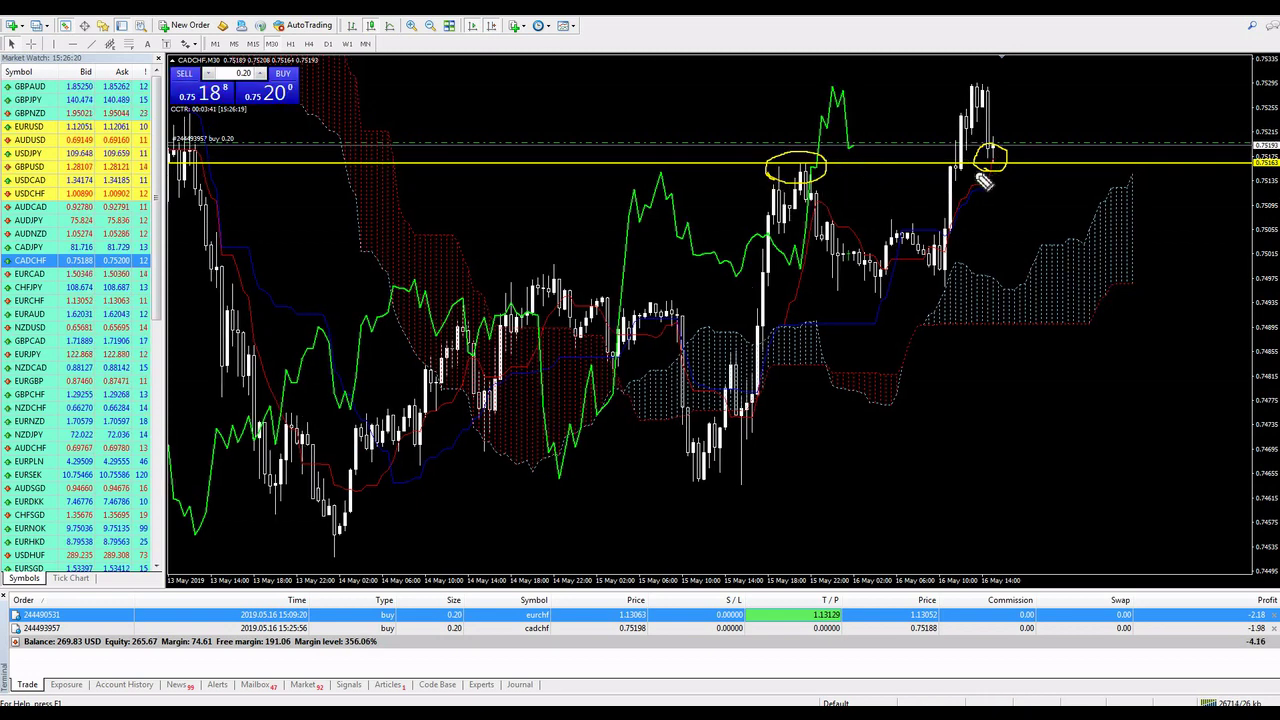
{"action": "mouse_move", "coordinate": [983, 177]}
{"action": "left_mouse_down"}
{"action": "mouse_move", "coordinate": [989, 163]}
{"action": "mouse_move", "coordinate": [993, 183]}
{"action": "left_mouse_up"}
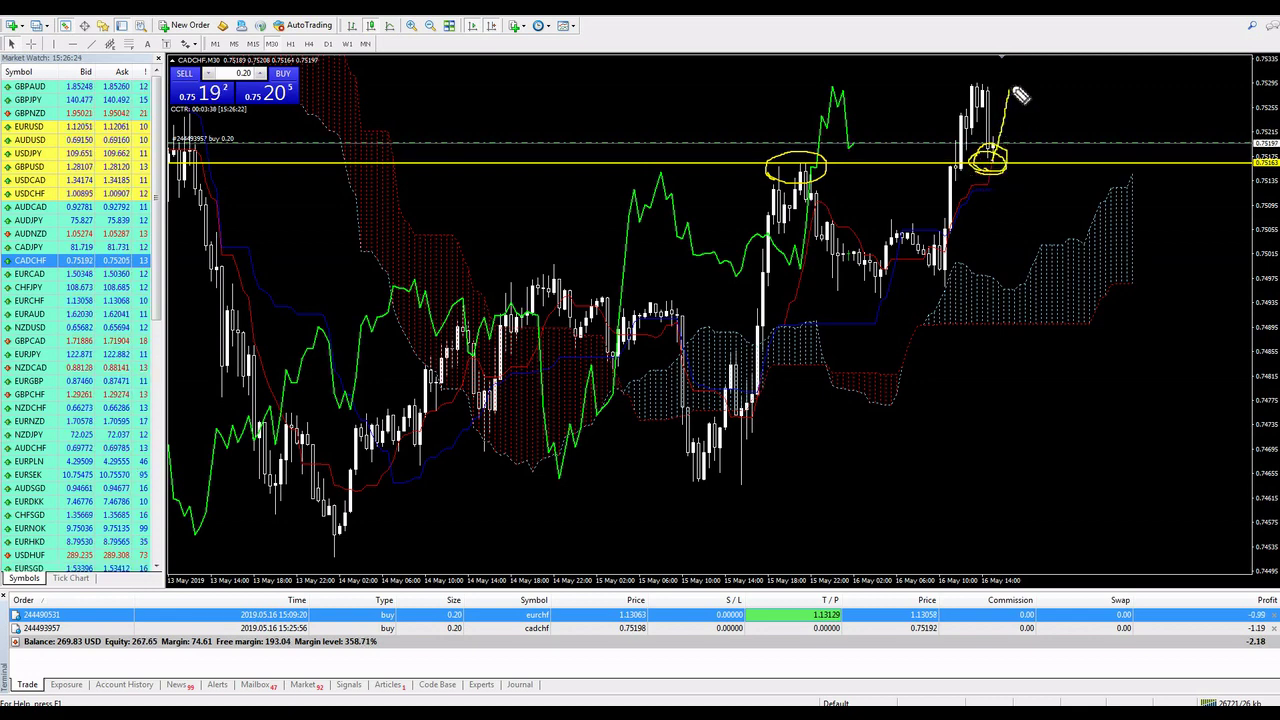
{"action": "left_click_drag", "start_coordinate": [994, 150], "coordinate": [1016, 94]}
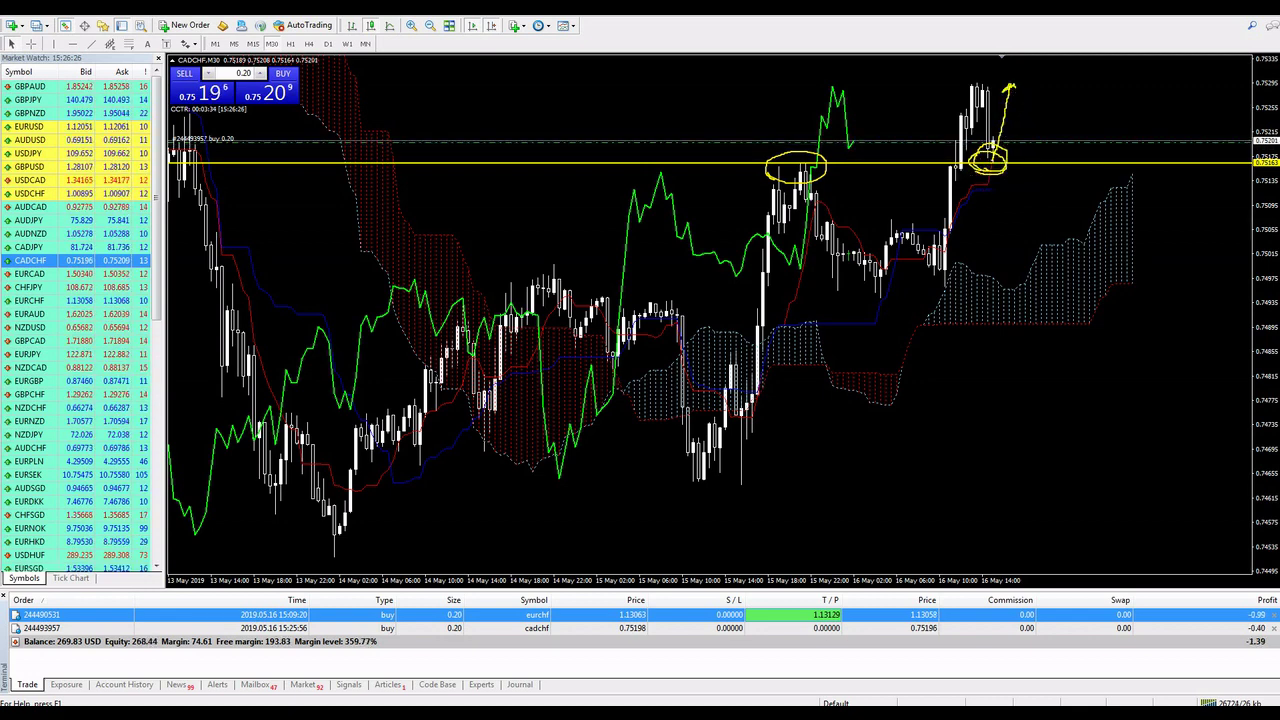
{"action": "key", "text": "Escape"}
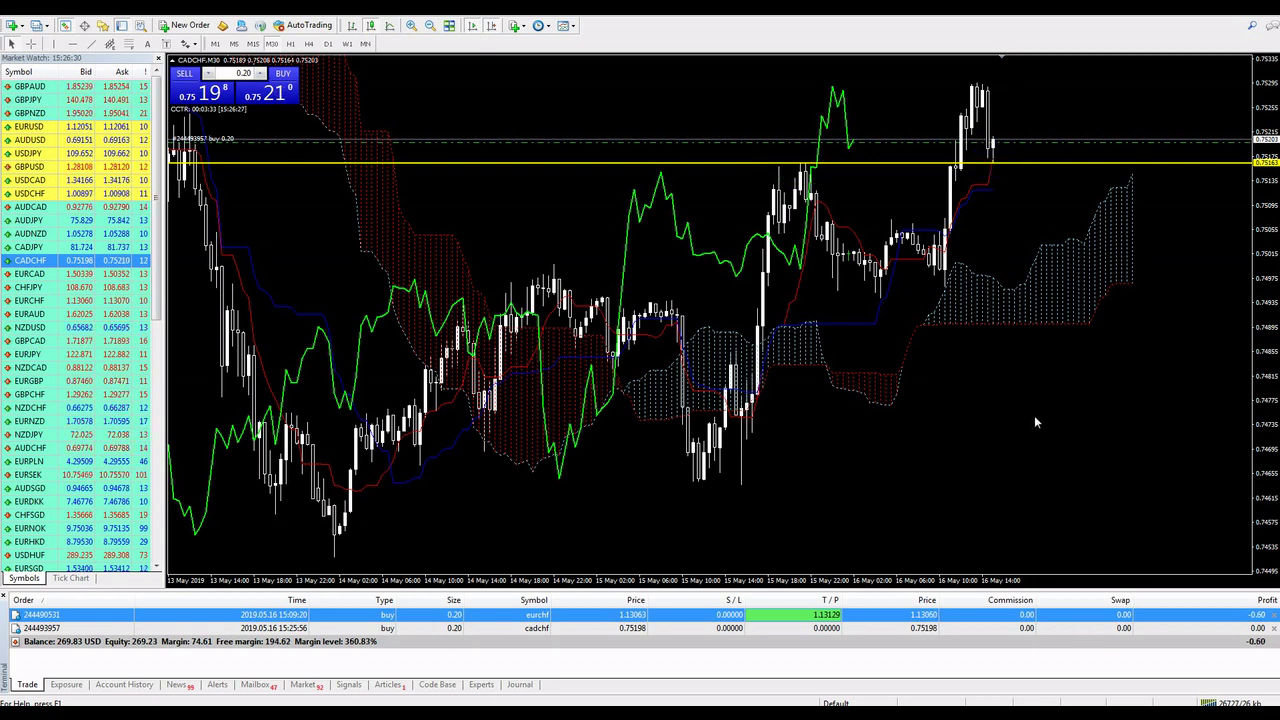
Measure the distance from the CADCHF buy order's level up to the recent candle high
{"action": "scroll", "coordinate": [1034, 415], "scroll_direction": "left", "scroll_amount": 2}
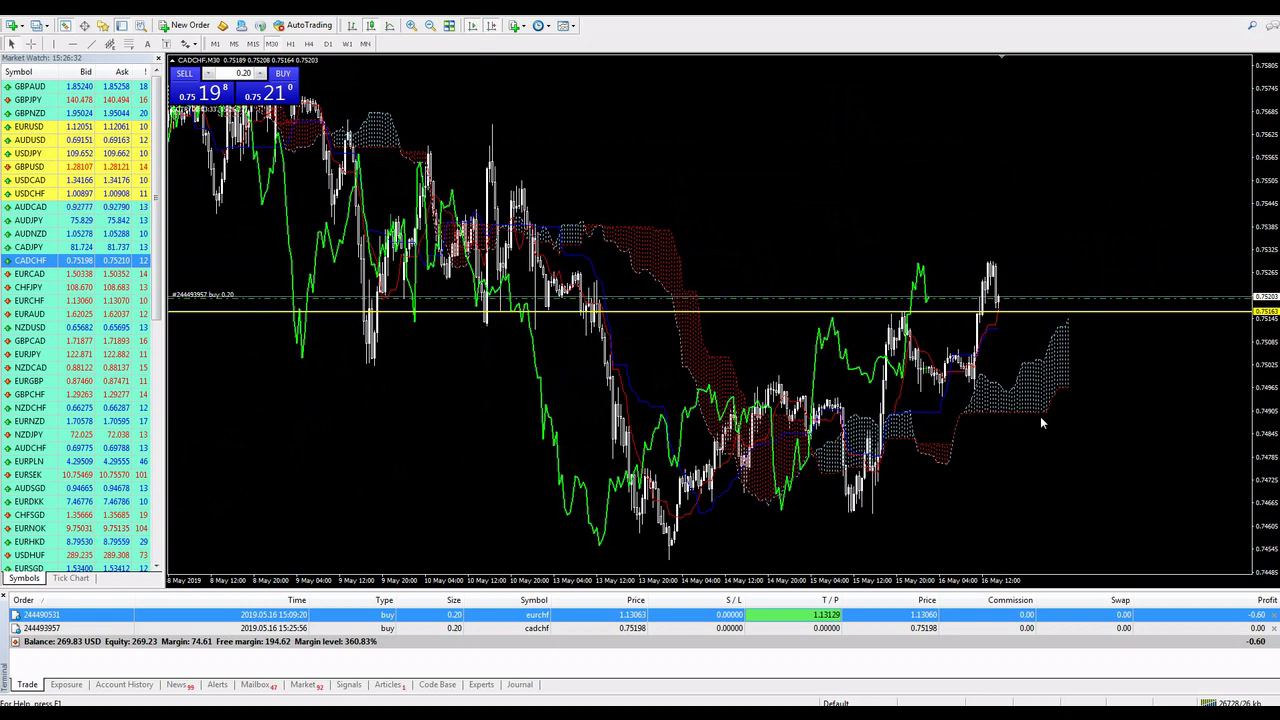
{"action": "middle_click", "coordinate": [1005, 275]}
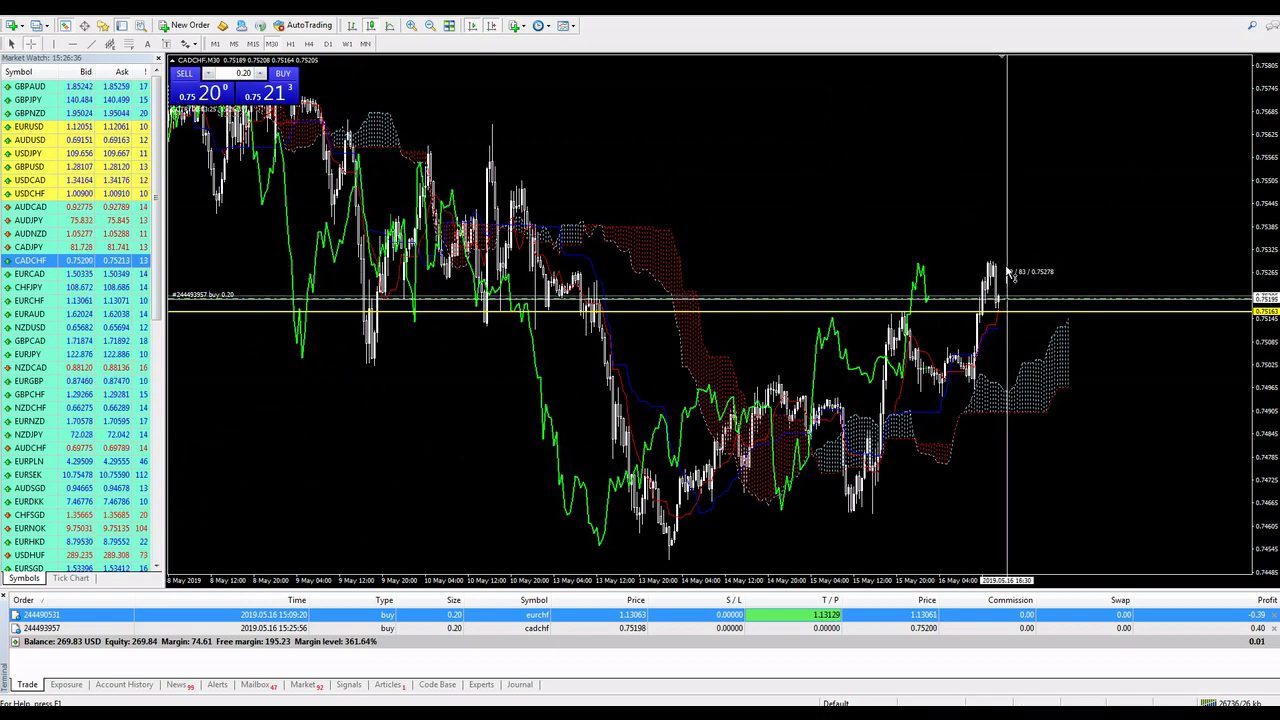
{"action": "middle_click", "coordinate": [1020, 270]}
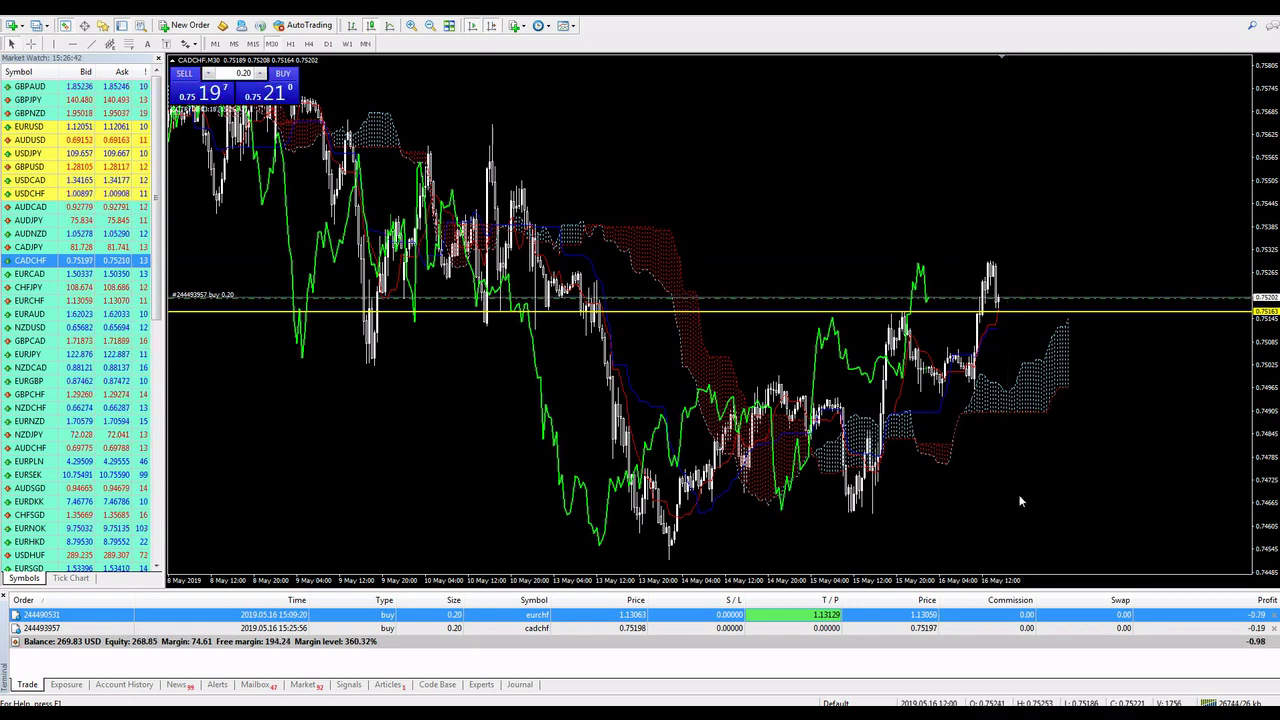
Load EURCHF into the chart, draw a descending trendline below the recent candles and adjust its end point
{"action": "left_click", "coordinate": [1150, 617]}
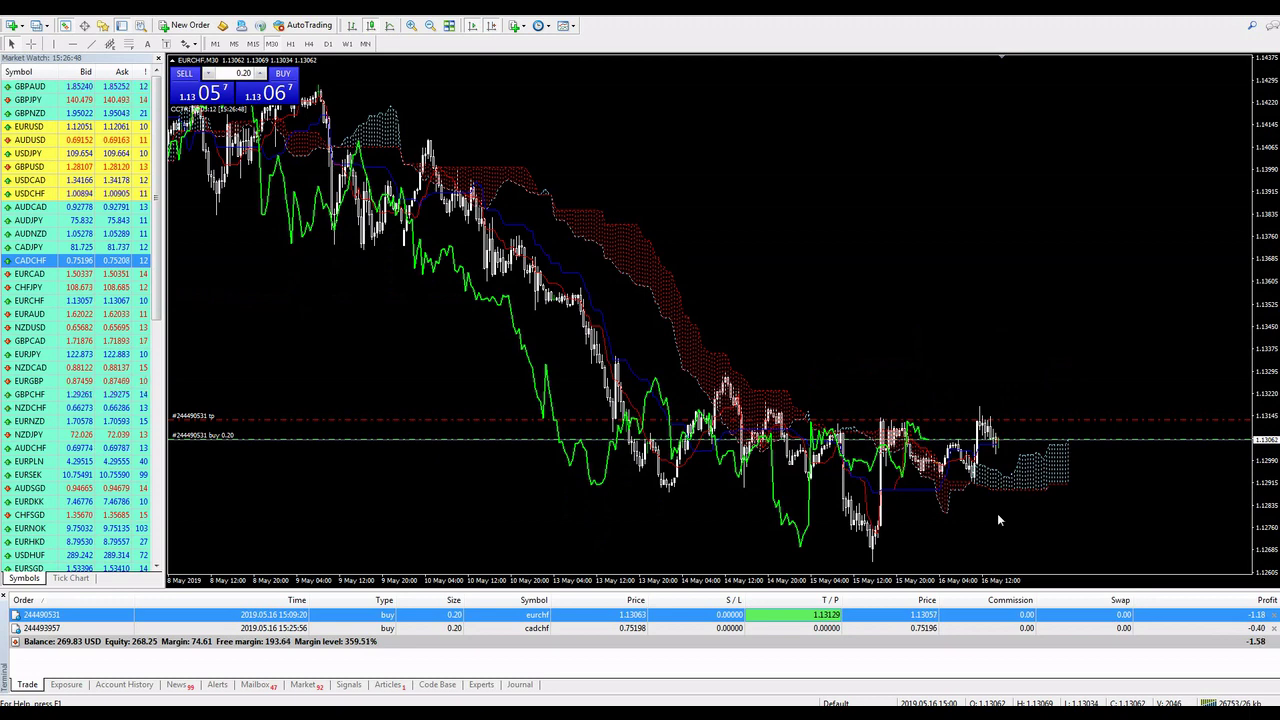
{"action": "left_click", "coordinate": [93, 45]}
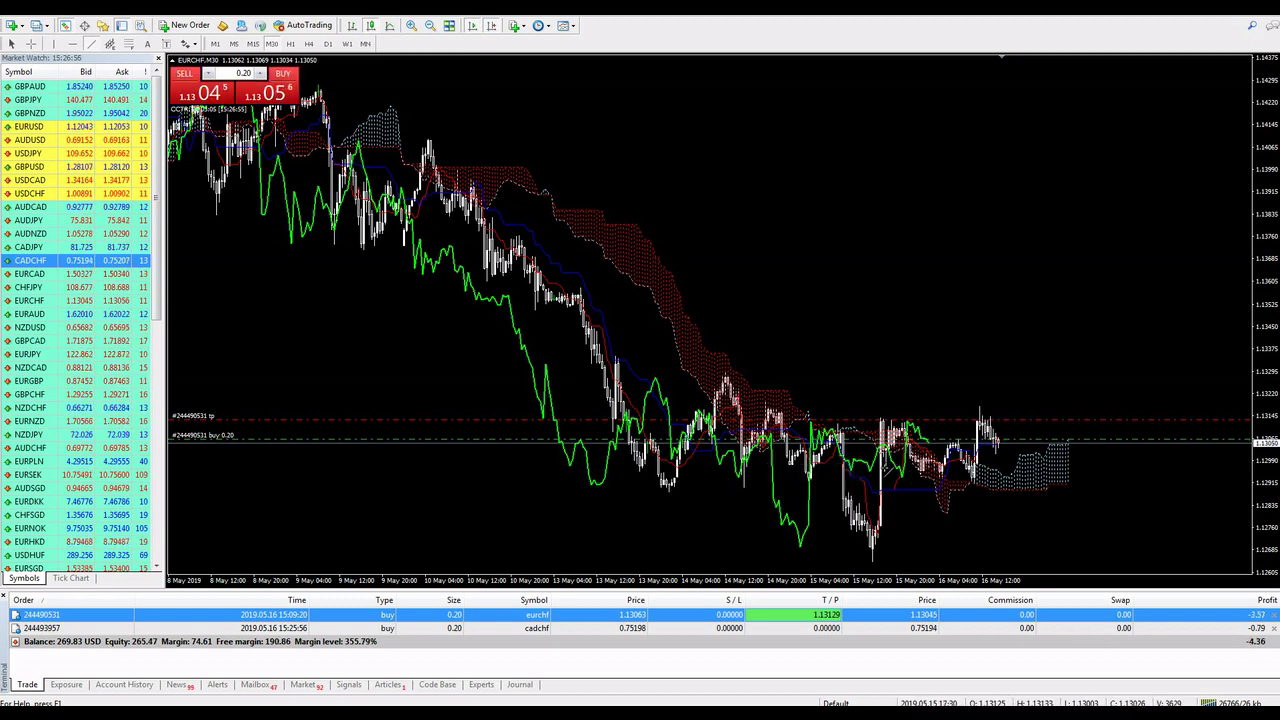
{"action": "left_click_drag", "start_coordinate": [890, 470], "coordinate": [1035, 503]}
{"action": "right_click", "coordinate": [1035, 503]}
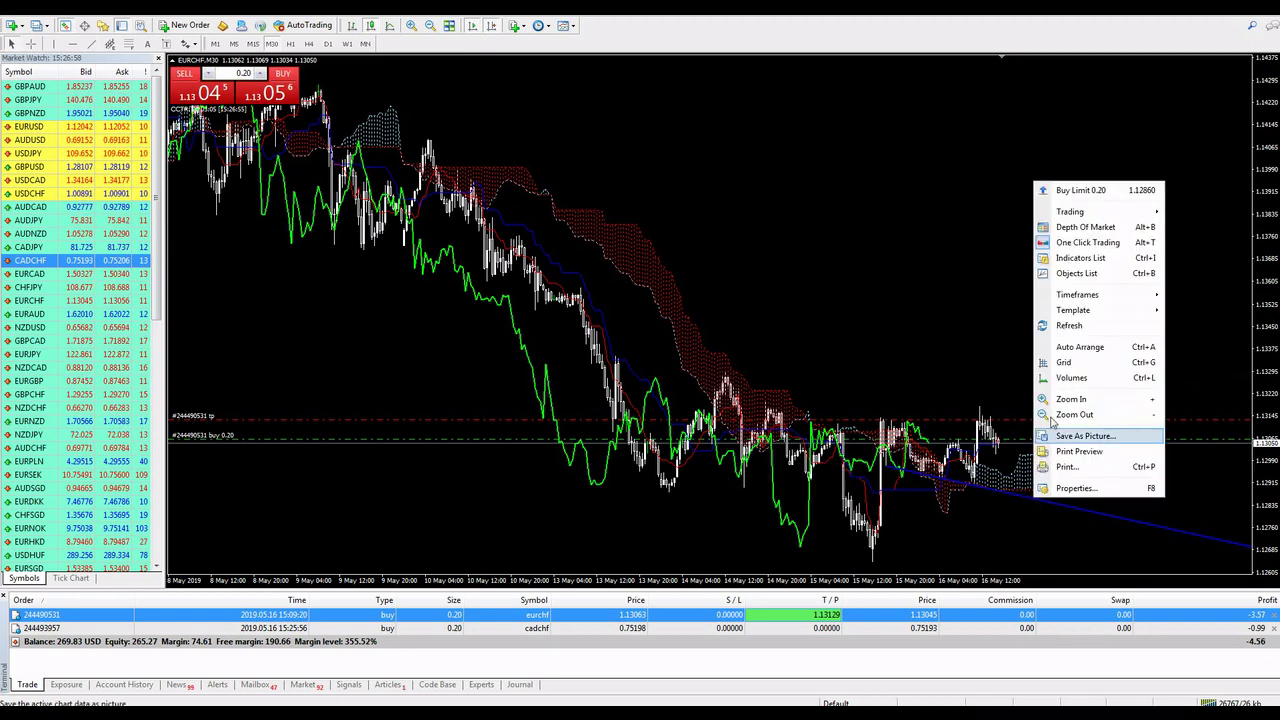
{"action": "left_click", "coordinate": [1041, 521]}
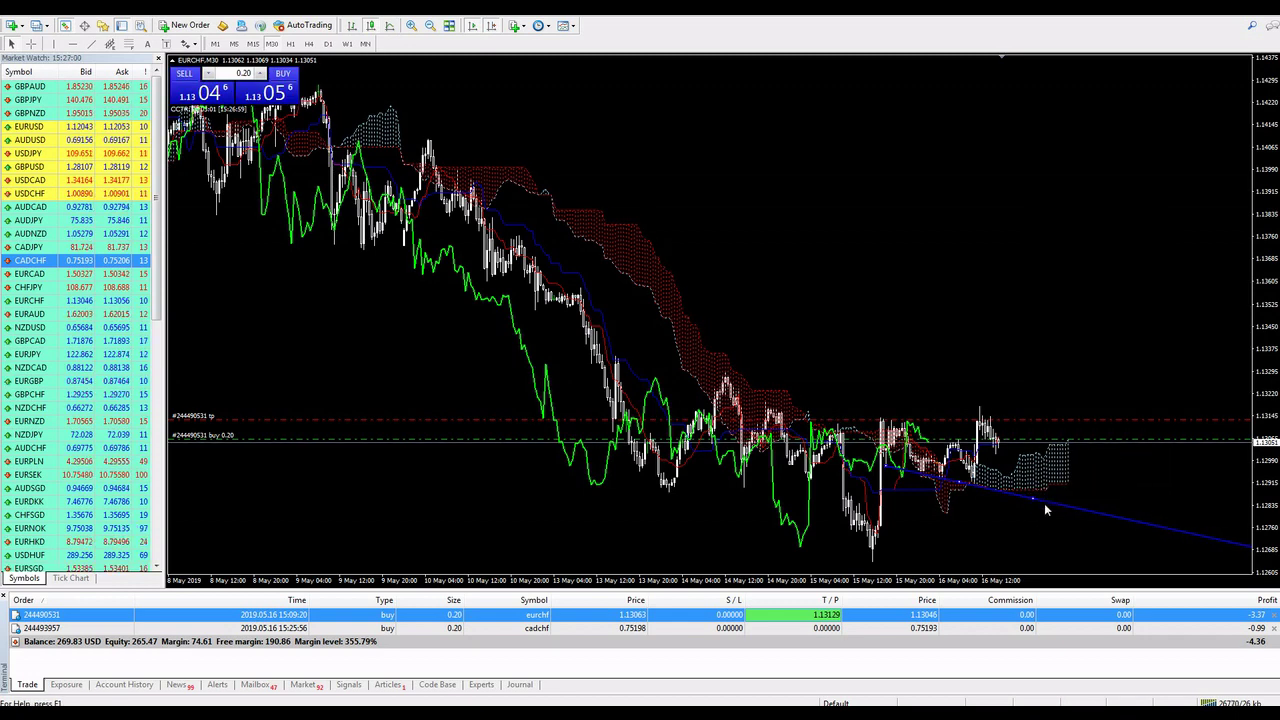
{"action": "right_click", "coordinate": [1035, 498]}
{"action": "left_click_drag", "start_coordinate": [1035, 498], "coordinate": [1054, 495]}
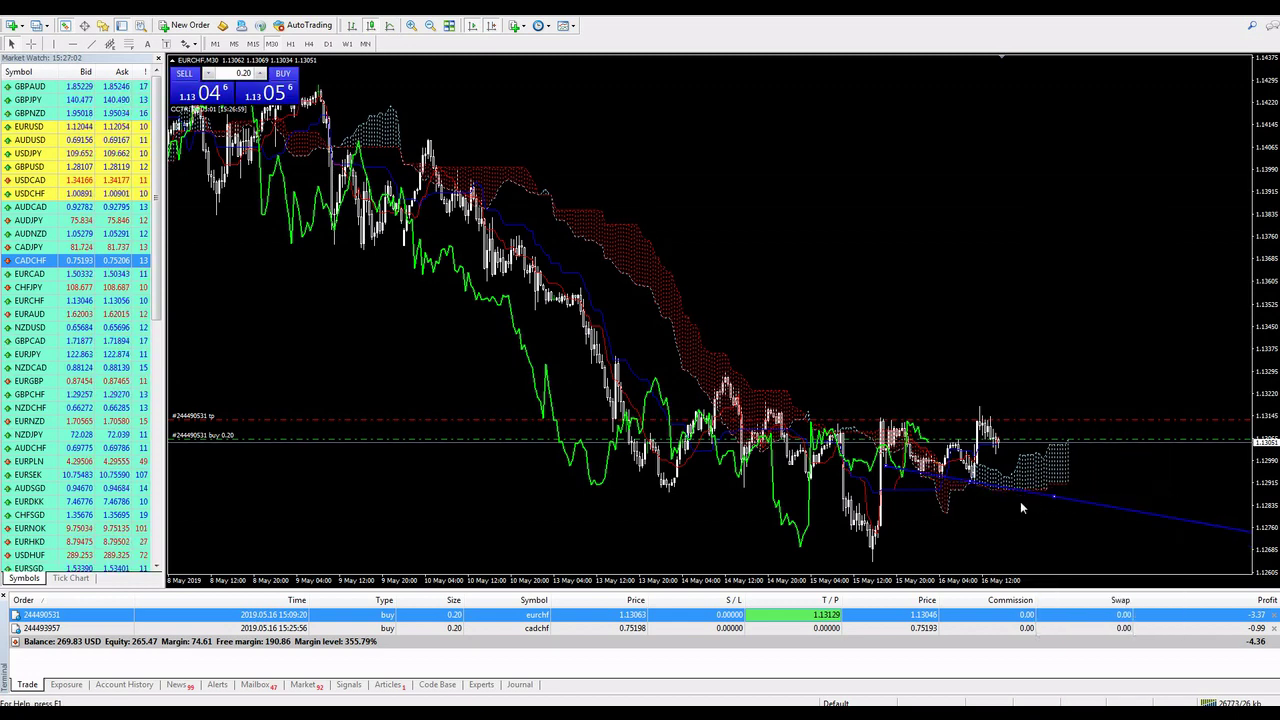
Recolour the EURCHF trendline yellow and move it up along the recent candle highs
{"action": "right_click", "coordinate": [1051, 495]}
{"action": "left_click", "coordinate": [1105, 505]}
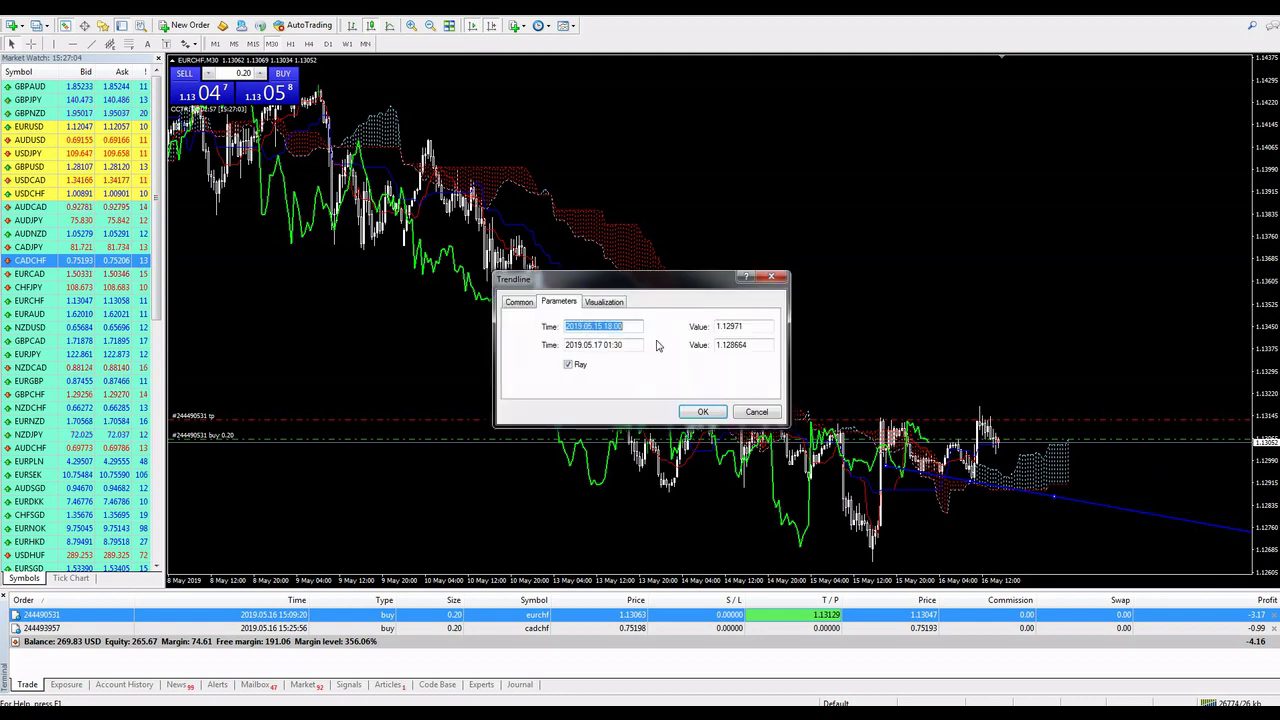
{"action": "left_click", "coordinate": [527, 303]}
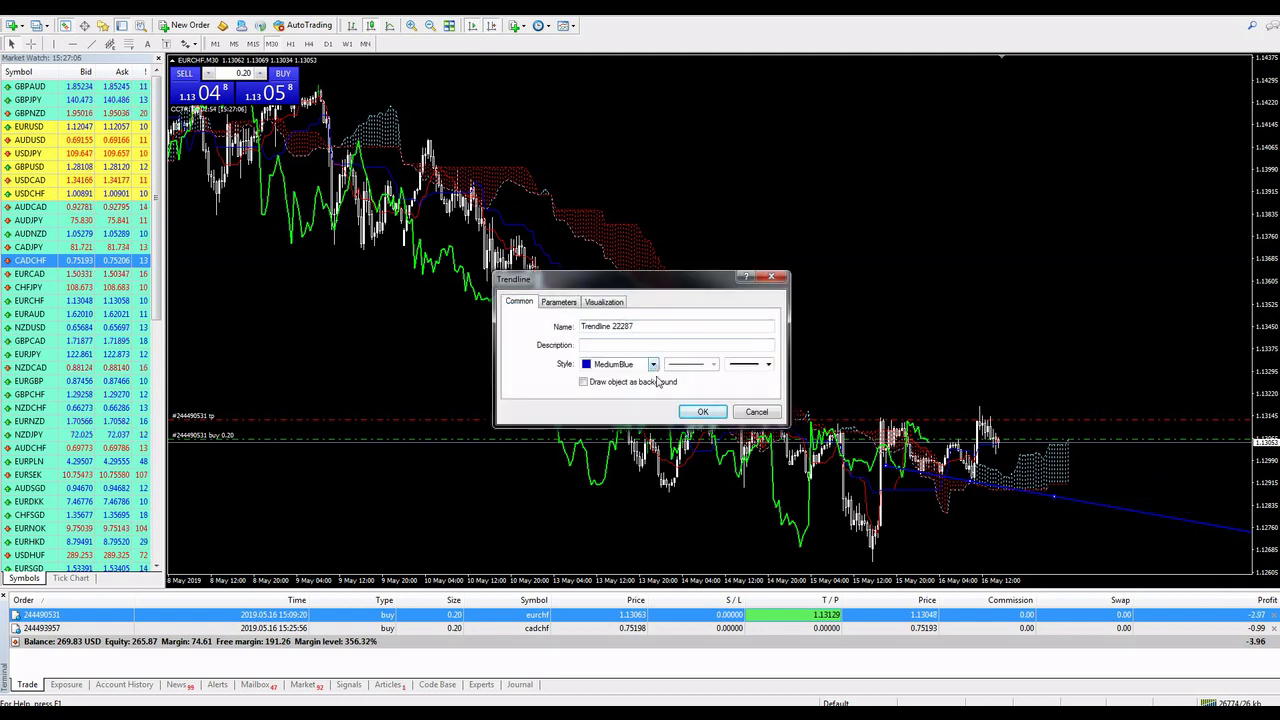
{"action": "left_click", "coordinate": [652, 364]}
{"action": "left_click", "coordinate": [707, 438]}
{"action": "key", "text": "Return"}
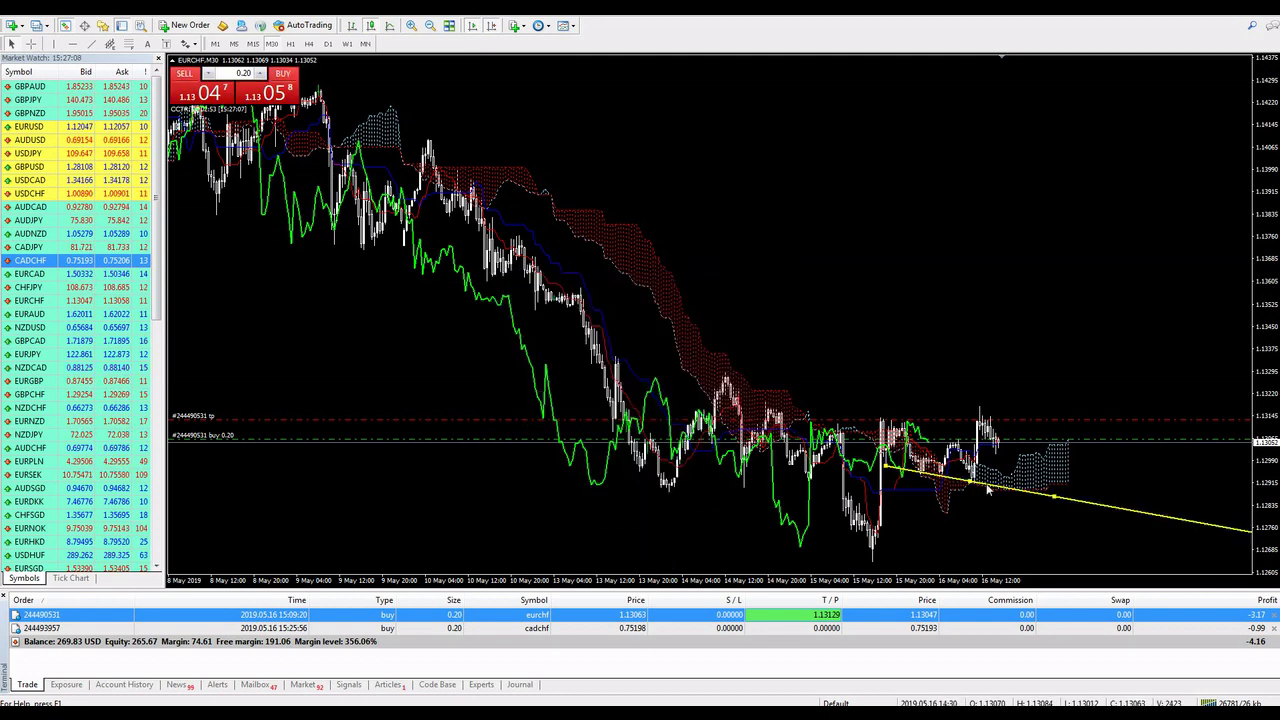
{"action": "left_click_drag", "start_coordinate": [967, 483], "coordinate": [907, 436]}
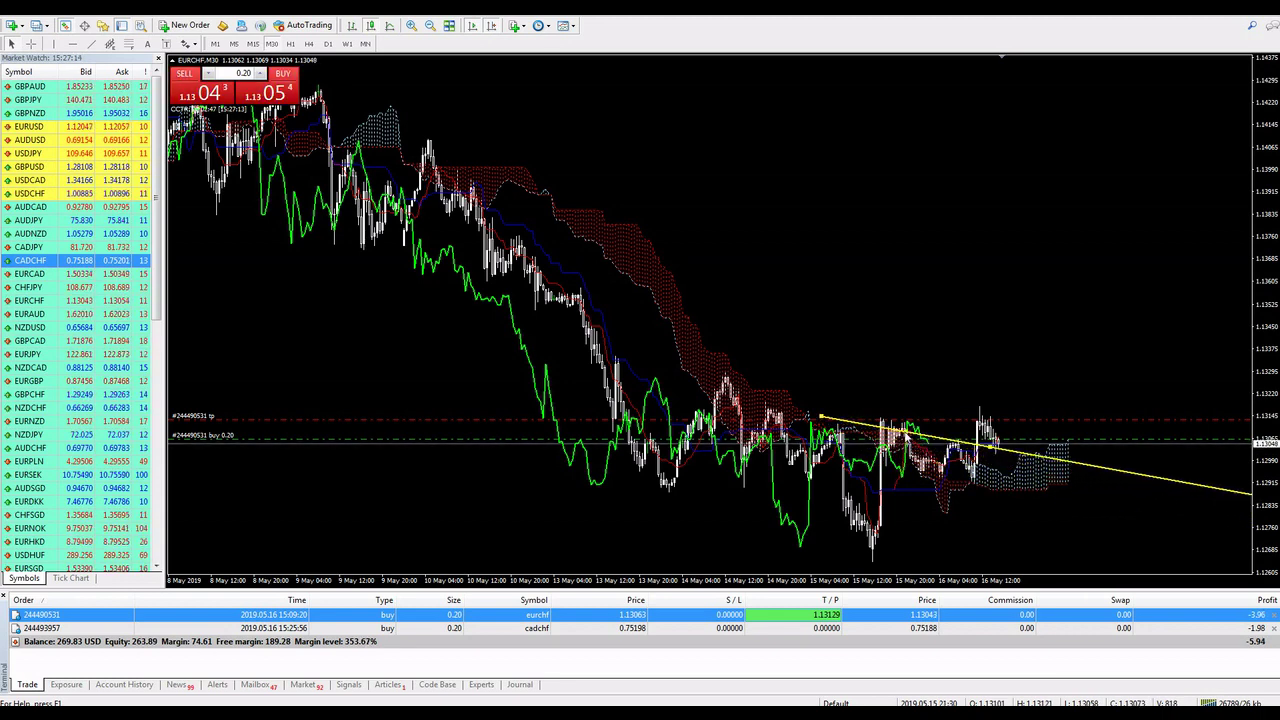
Temporarily circle the earlier EURCHF highs below the trendline and the latest candles' touch of it, and clear the marks
{"action": "key", "text": "plus"}
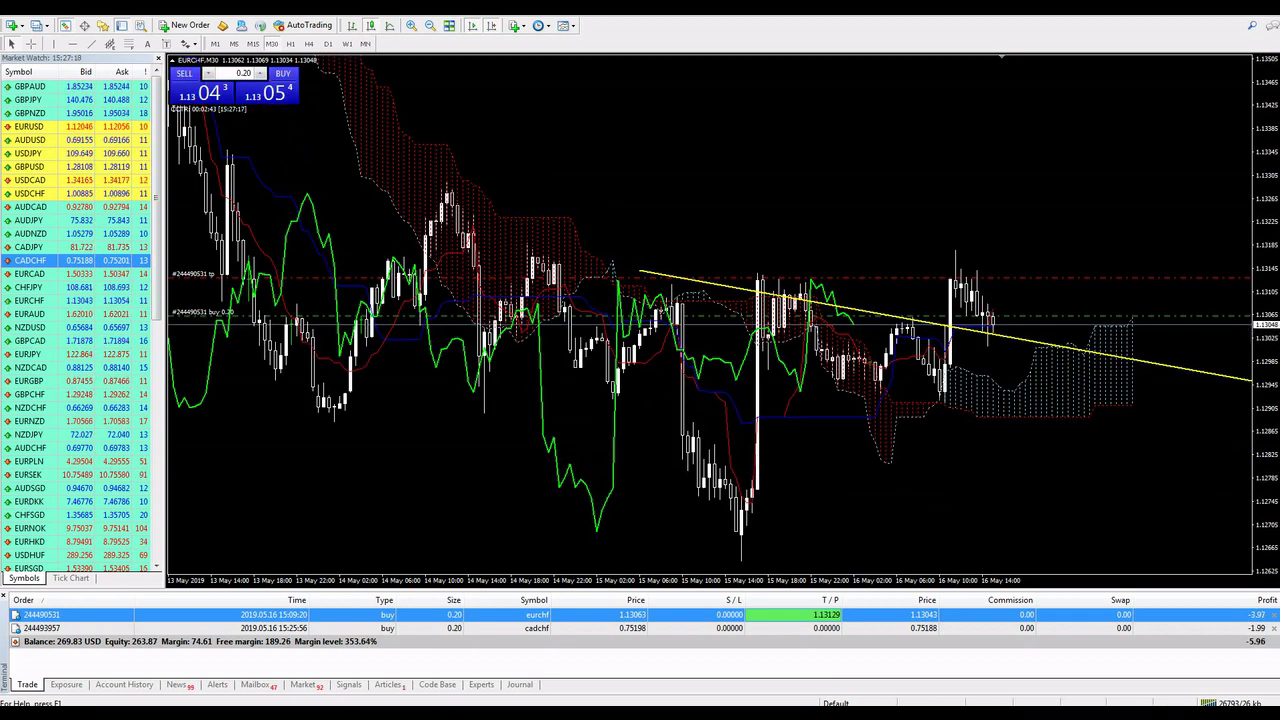
{"action": "mouse_move", "coordinate": [898, 335]}
{"action": "left_mouse_down"}
{"action": "mouse_move", "coordinate": [950, 322]}
{"action": "mouse_move", "coordinate": [905, 328]}
{"action": "left_mouse_up"}
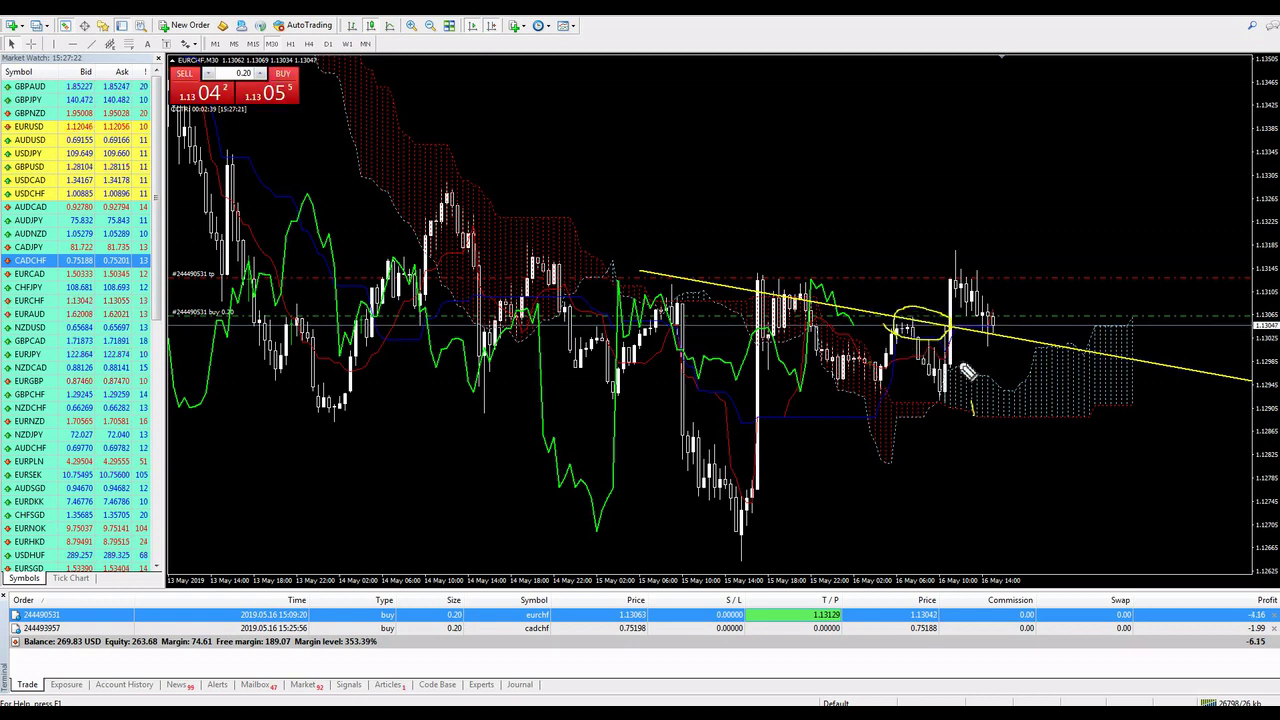
{"action": "mouse_move", "coordinate": [966, 372]}
{"action": "left_mouse_down"}
{"action": "mouse_move", "coordinate": [968, 360]}
{"action": "mouse_move", "coordinate": [951, 383]}
{"action": "mouse_move", "coordinate": [988, 388]}
{"action": "mouse_move", "coordinate": [964, 342]}
{"action": "left_mouse_up"}
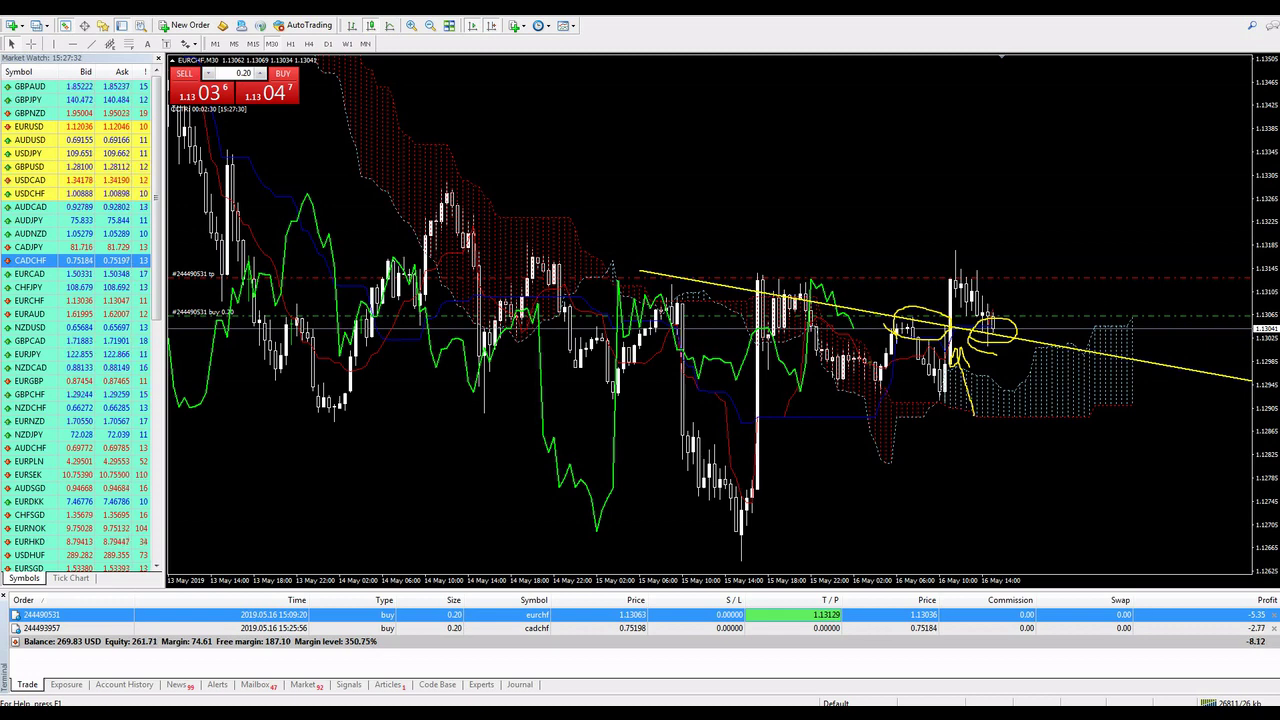
{"action": "key", "text": "Escape"}
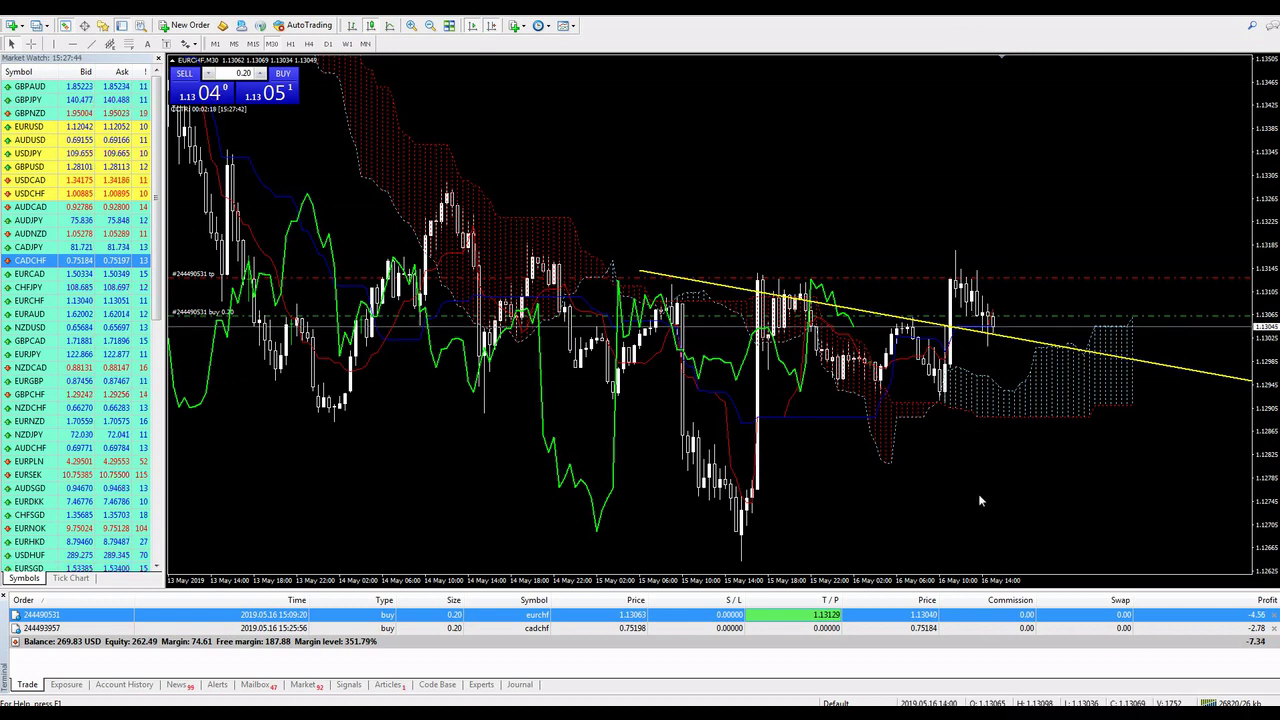
Check the CADCHF chart, return to EURCHF, temporarily circle the latest candle's touch of the yellow trendline, and clear the mark
{"action": "key", "text": "Down"}
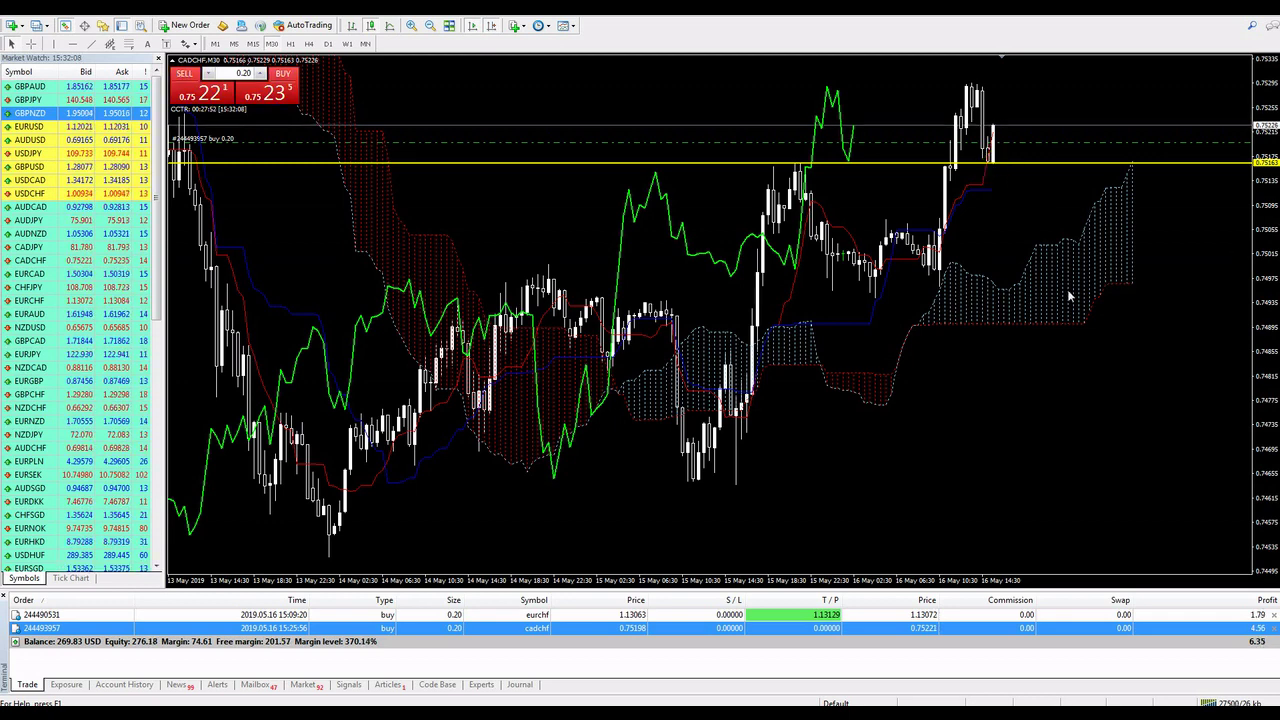
{"action": "key", "text": "Up"}
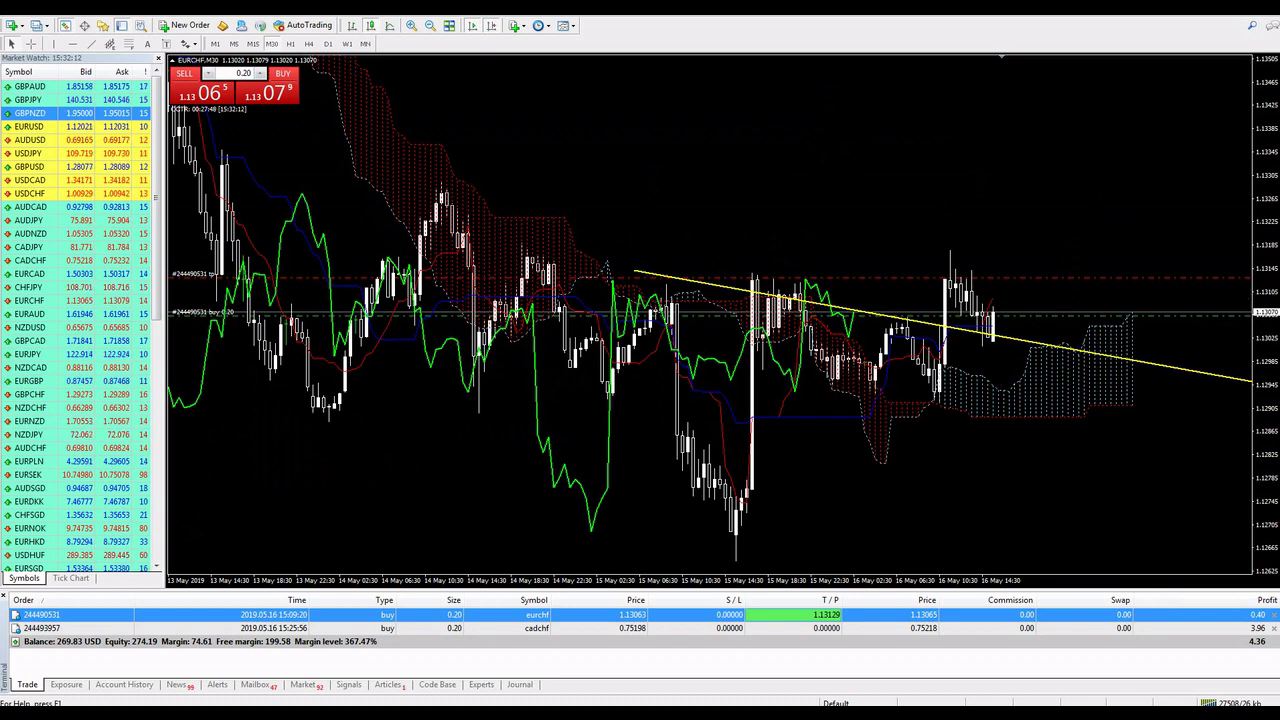
{"action": "mouse_move", "coordinate": [975, 340]}
{"action": "left_mouse_down"}
{"action": "mouse_move", "coordinate": [1010, 342]}
{"action": "mouse_move", "coordinate": [995, 330]}
{"action": "mouse_move", "coordinate": [983, 349]}
{"action": "left_mouse_up"}
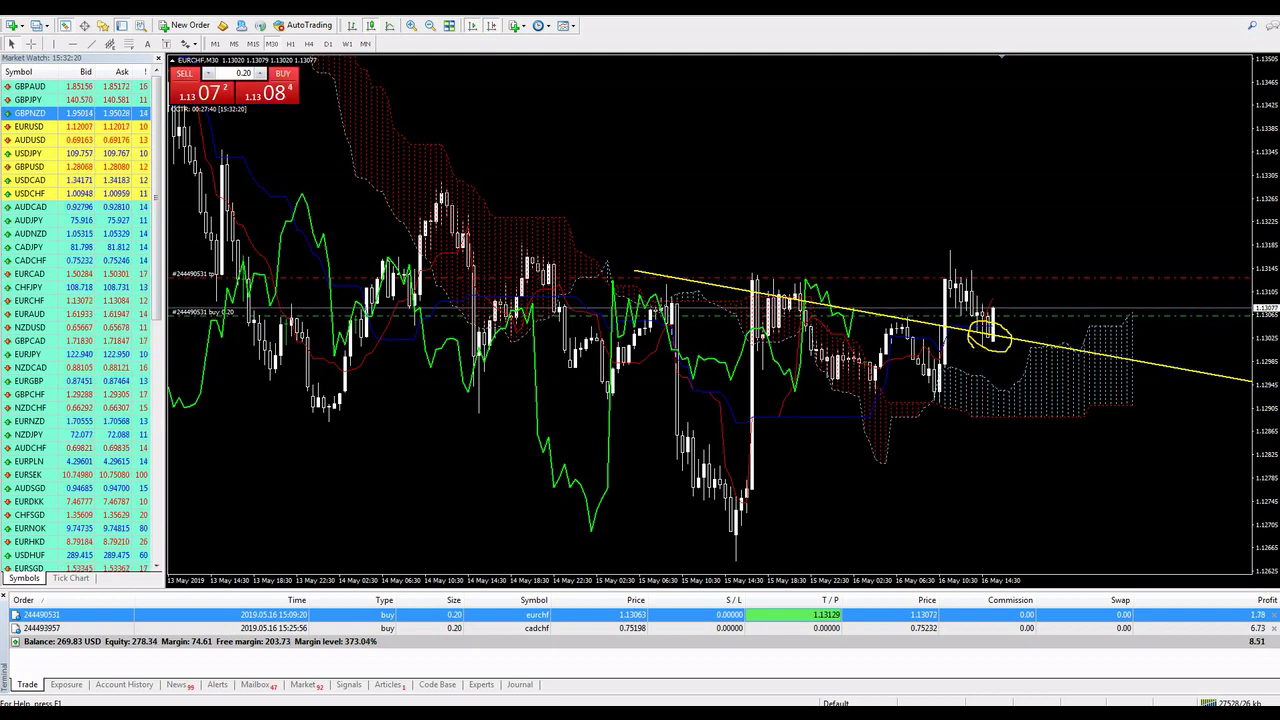
{"action": "key", "text": "Escape"}
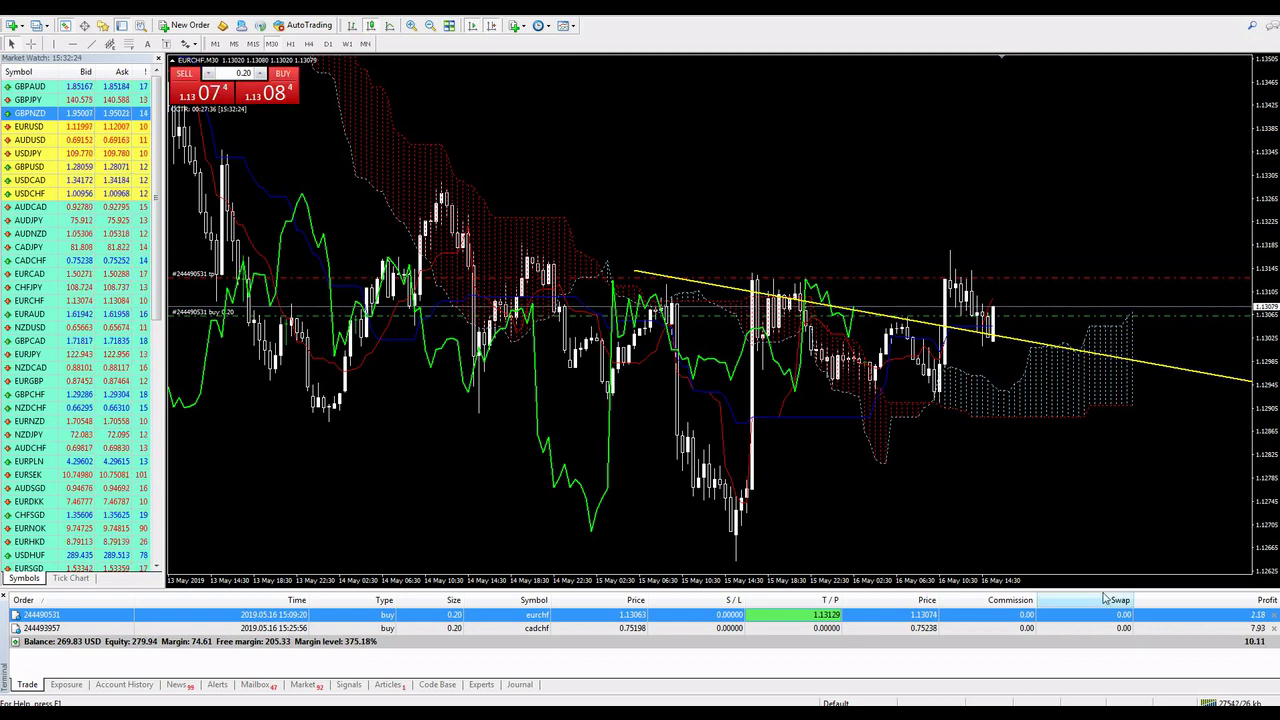
Review each open order's chart and close the 0.20 lot buys on CADCHF and EURCHF
{"action": "left_click", "coordinate": [1110, 627]}
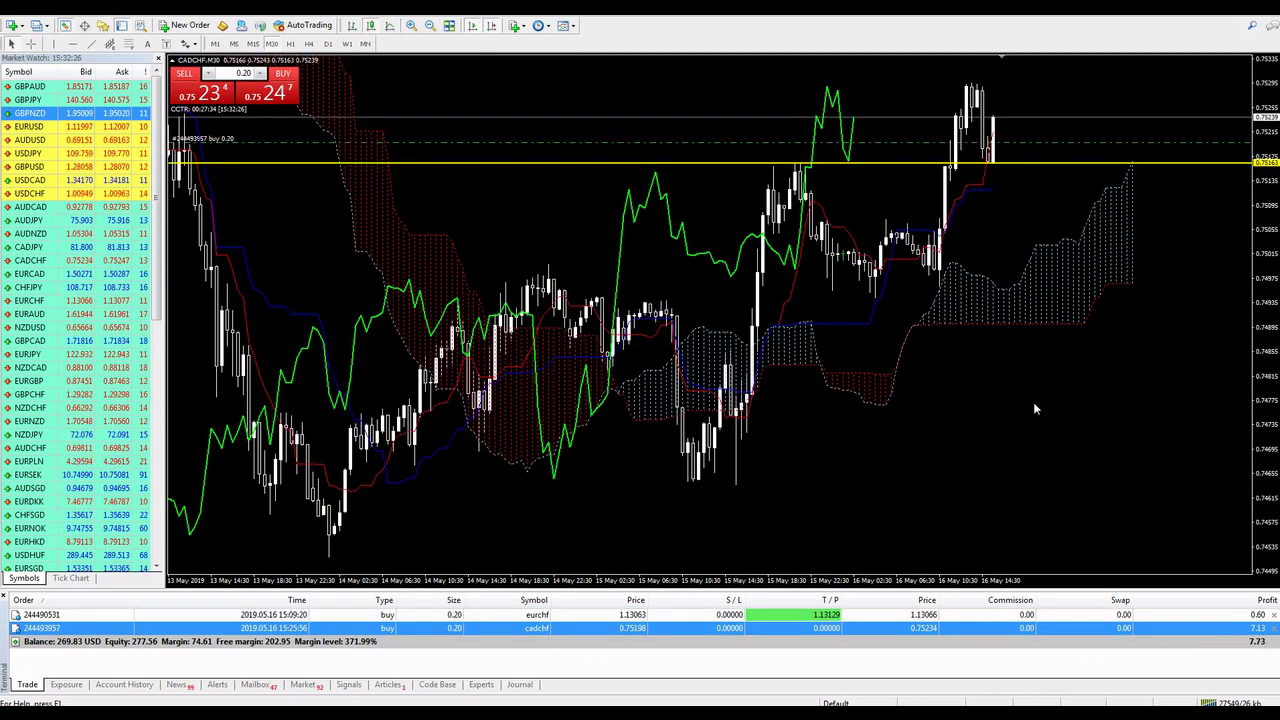
{"action": "left_click", "coordinate": [1273, 628]}
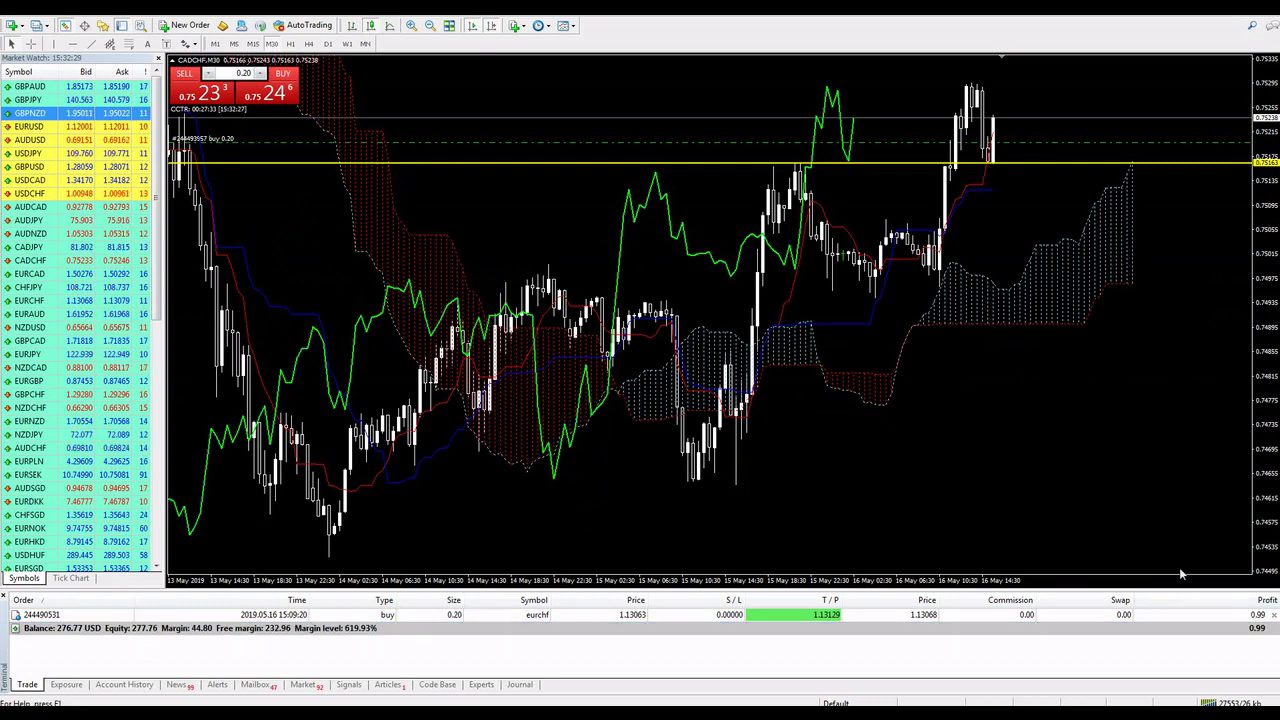
{"action": "left_click", "coordinate": [910, 614]}
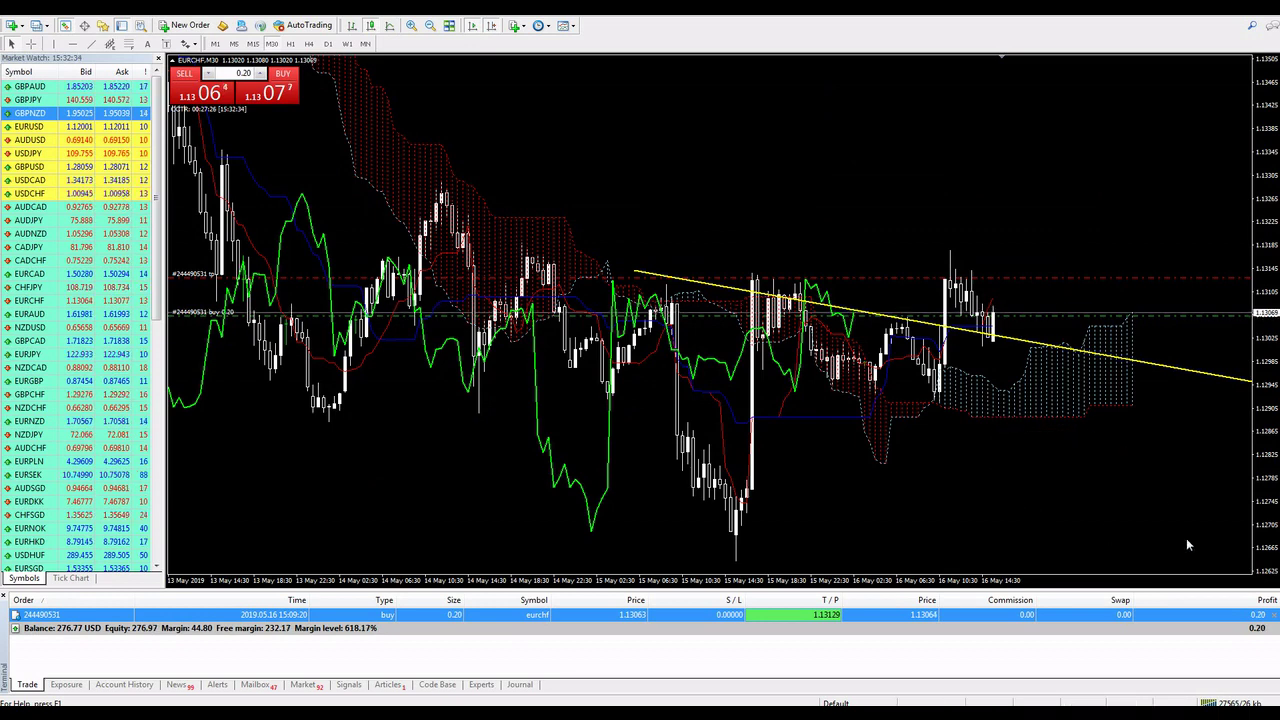
{"action": "left_click", "coordinate": [1273, 614]}
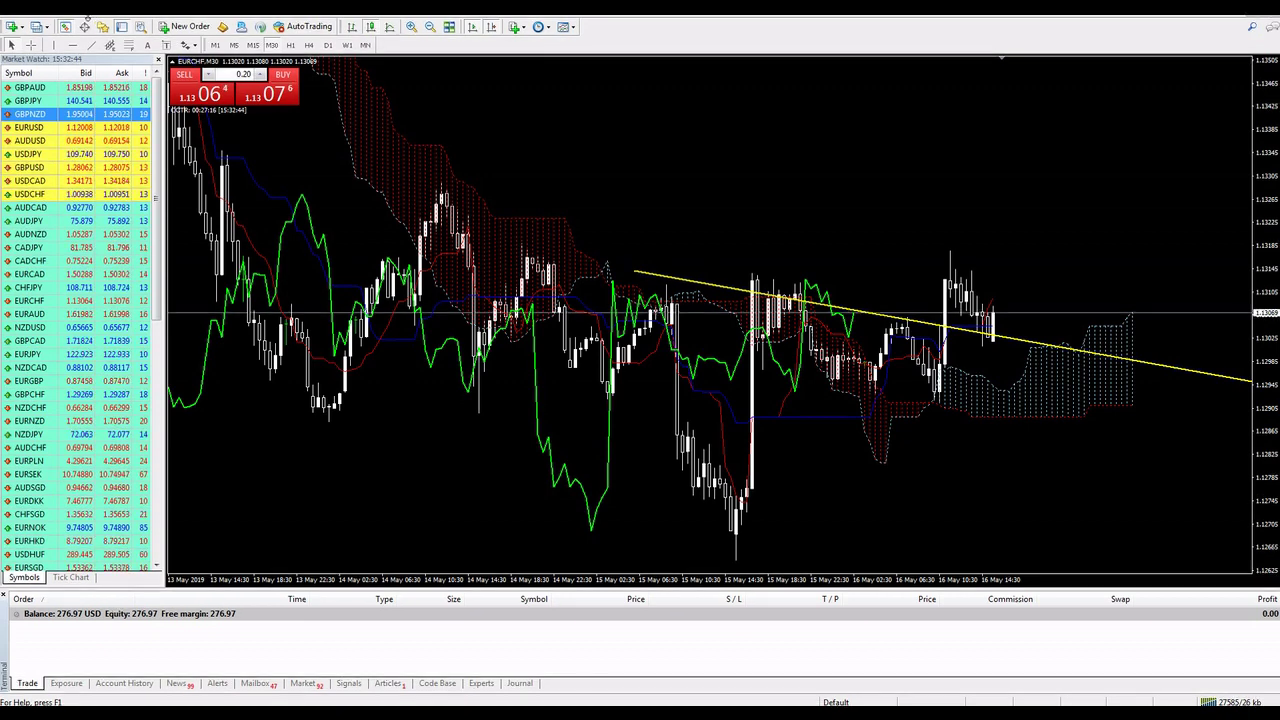
Draw a green rectangle over the EURCHF highs from 14 May to 16 May and delete it
{"action": "left_click", "coordinate": [80, 17]}
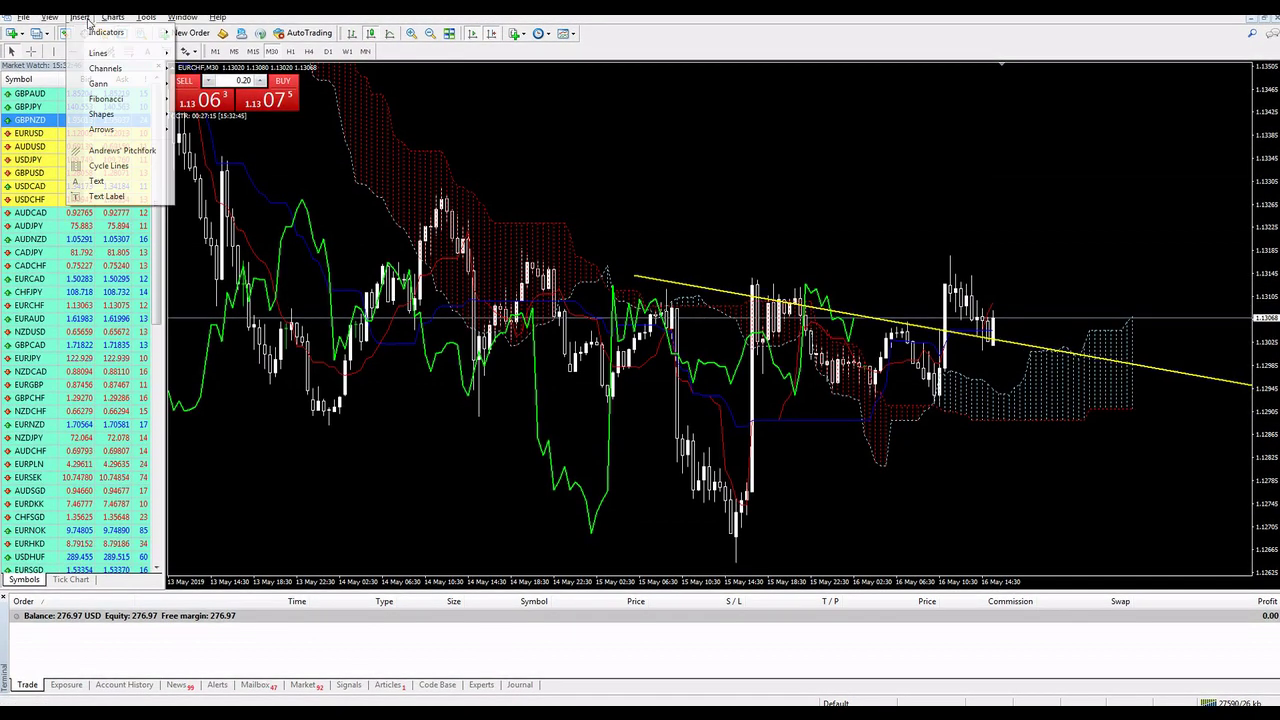
{"action": "mouse_move", "coordinate": [140, 114]}
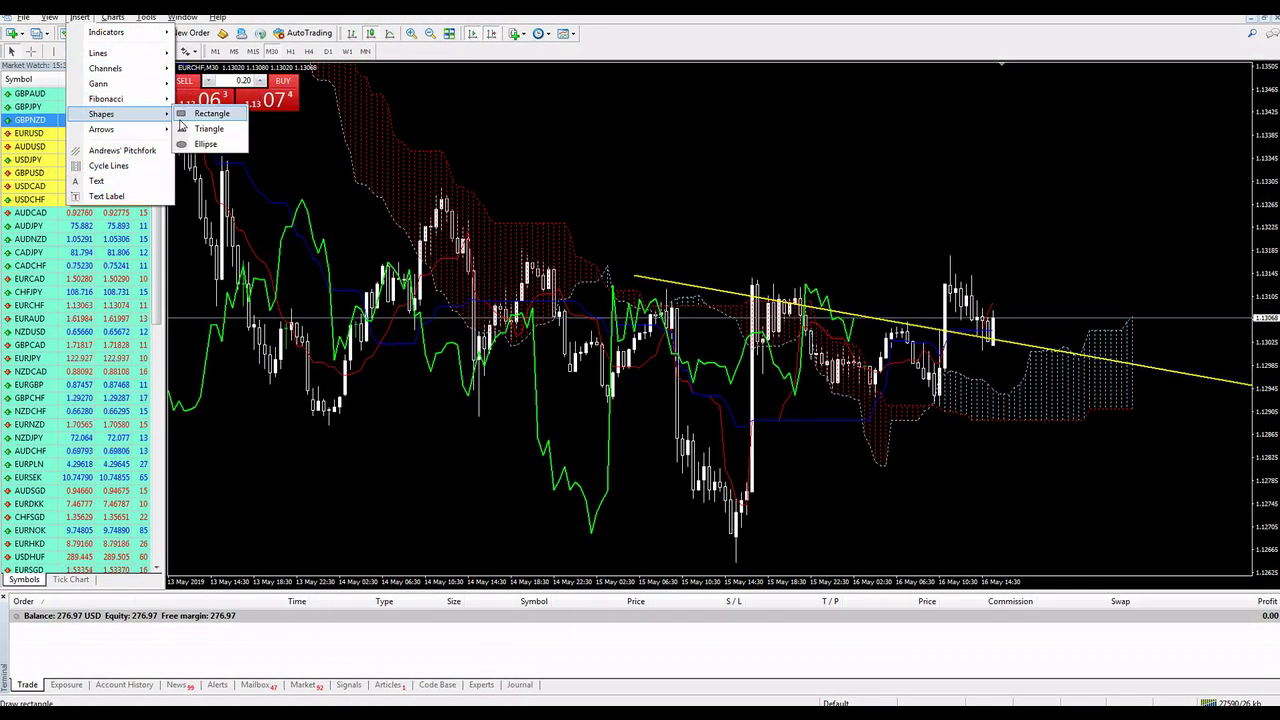
{"action": "left_click", "coordinate": [190, 114]}
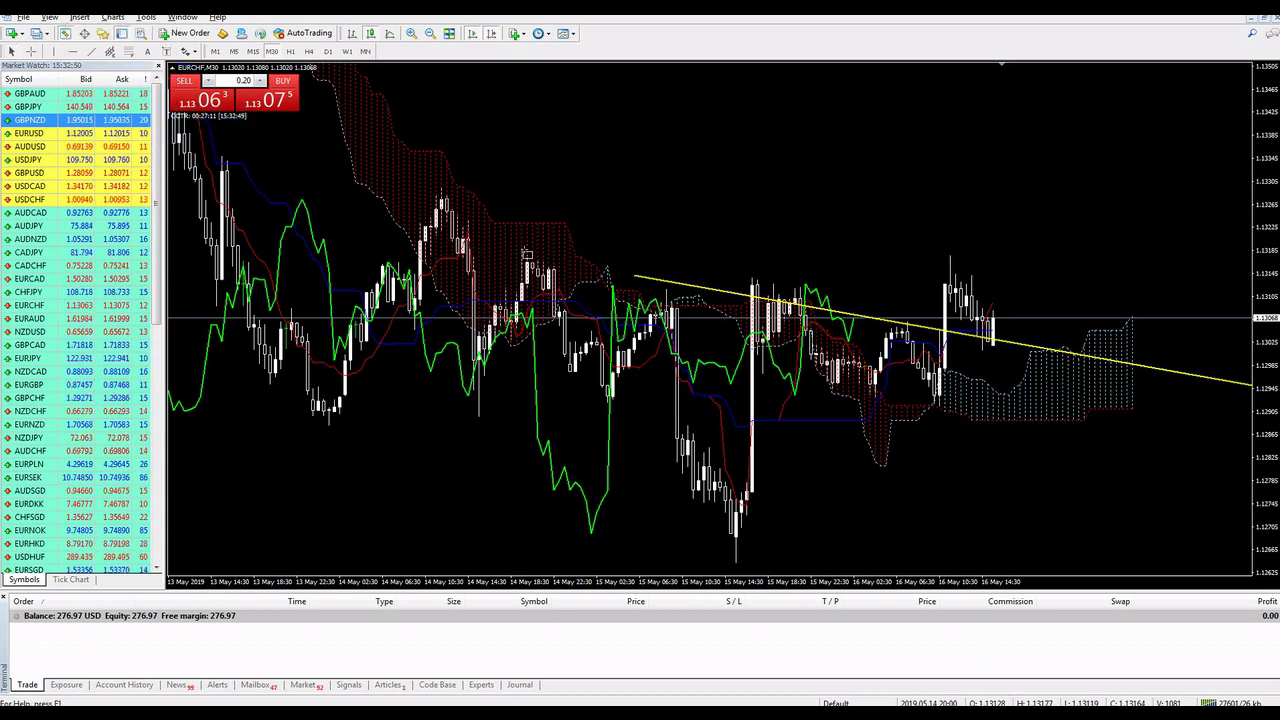
{"action": "left_click_drag", "start_coordinate": [521, 249], "coordinate": [1046, 305]}
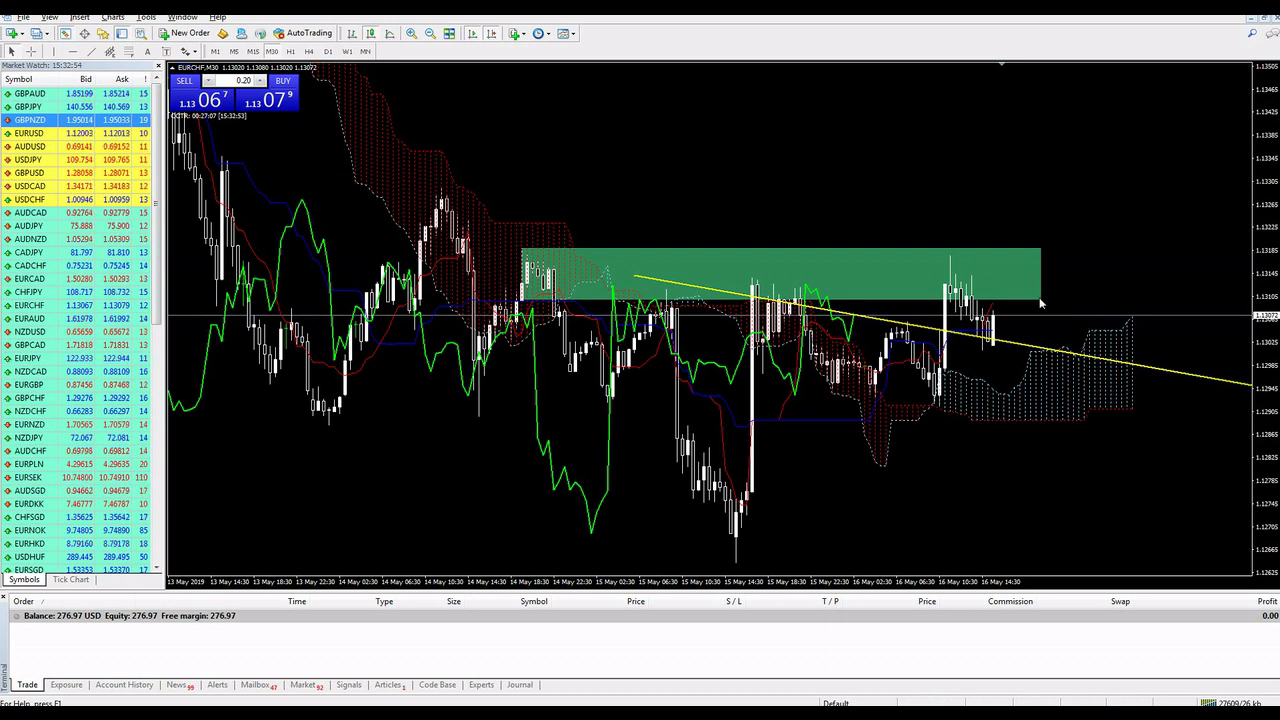
{"action": "key", "text": "Delete"}
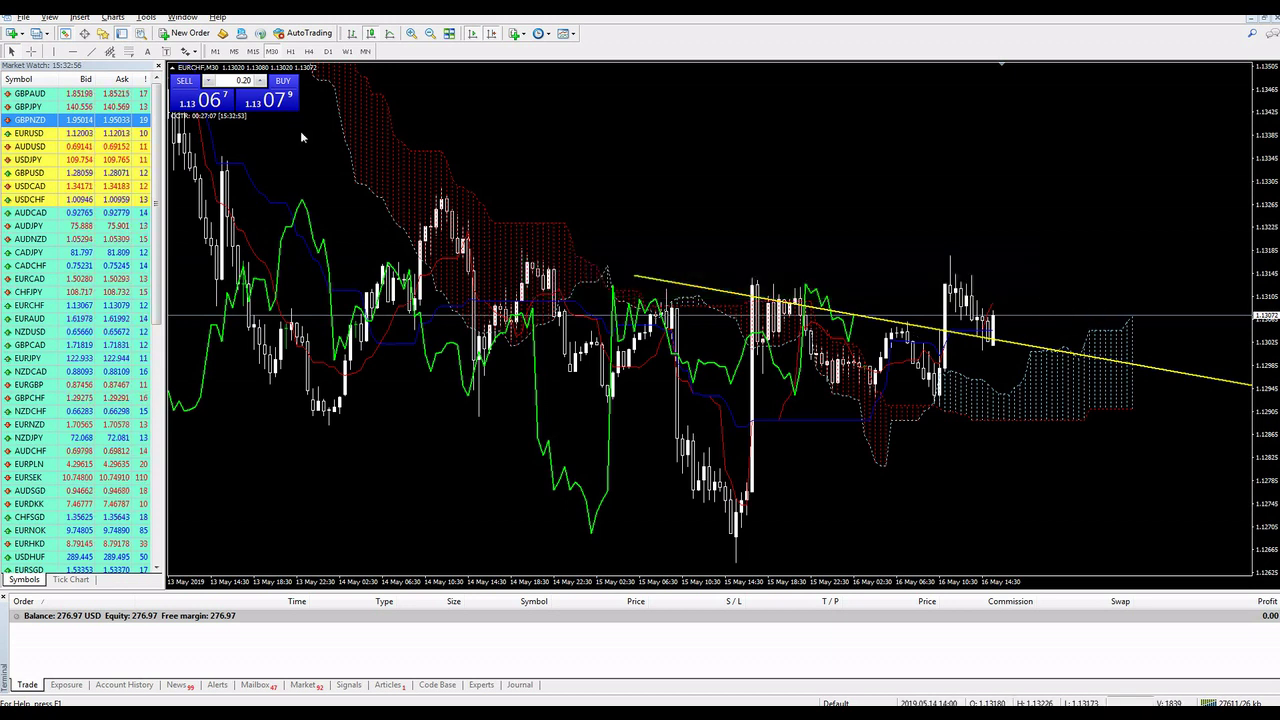
Place a horizontal line along the EURCHF highs, temporarily circle the candles crossing it, and remove the marks and the line
{"action": "left_click", "coordinate": [645, 277]}
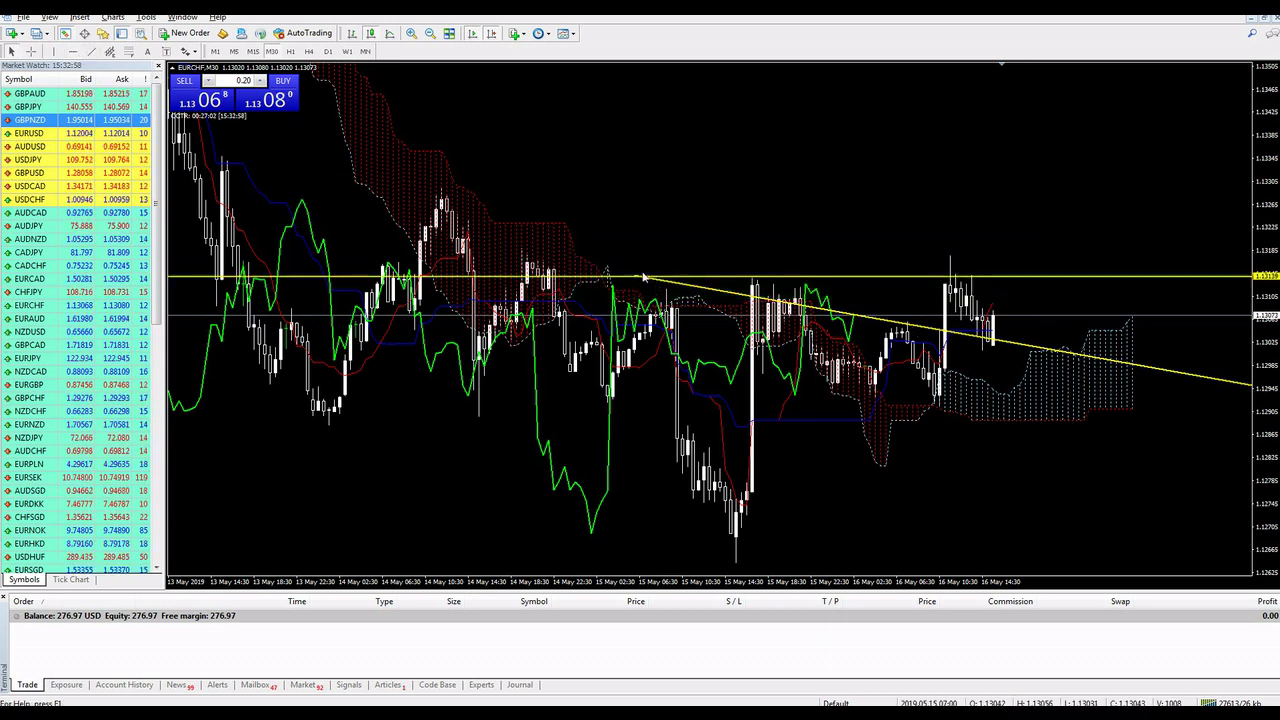
{"action": "mouse_move", "coordinate": [593, 275]}
{"action": "left_mouse_down"}
{"action": "mouse_move", "coordinate": [597, 262]}
{"action": "mouse_move", "coordinate": [603, 279]}
{"action": "left_mouse_up"}
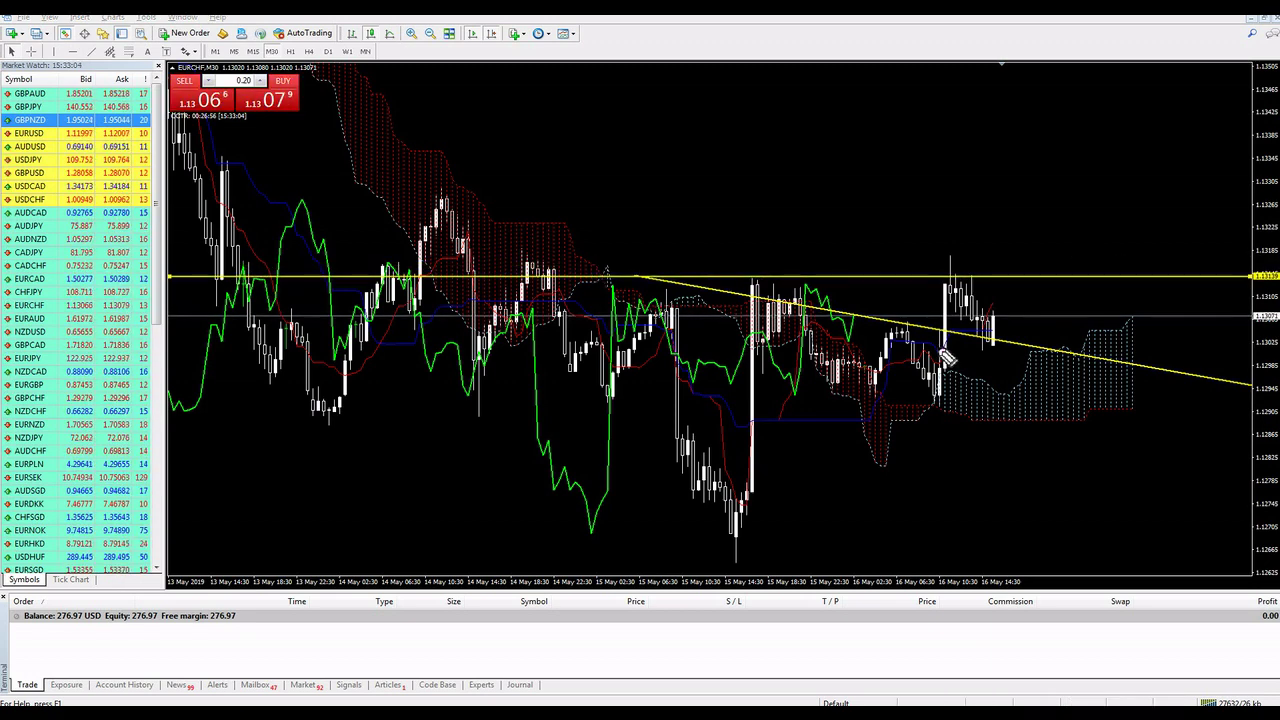
{"action": "mouse_move", "coordinate": [1010, 240]}
{"action": "left_mouse_down"}
{"action": "mouse_move", "coordinate": [905, 310]}
{"action": "mouse_move", "coordinate": [1000, 236]}
{"action": "left_mouse_up"}
{"action": "left_click_drag", "start_coordinate": [514, 257], "coordinate": [543, 277]}
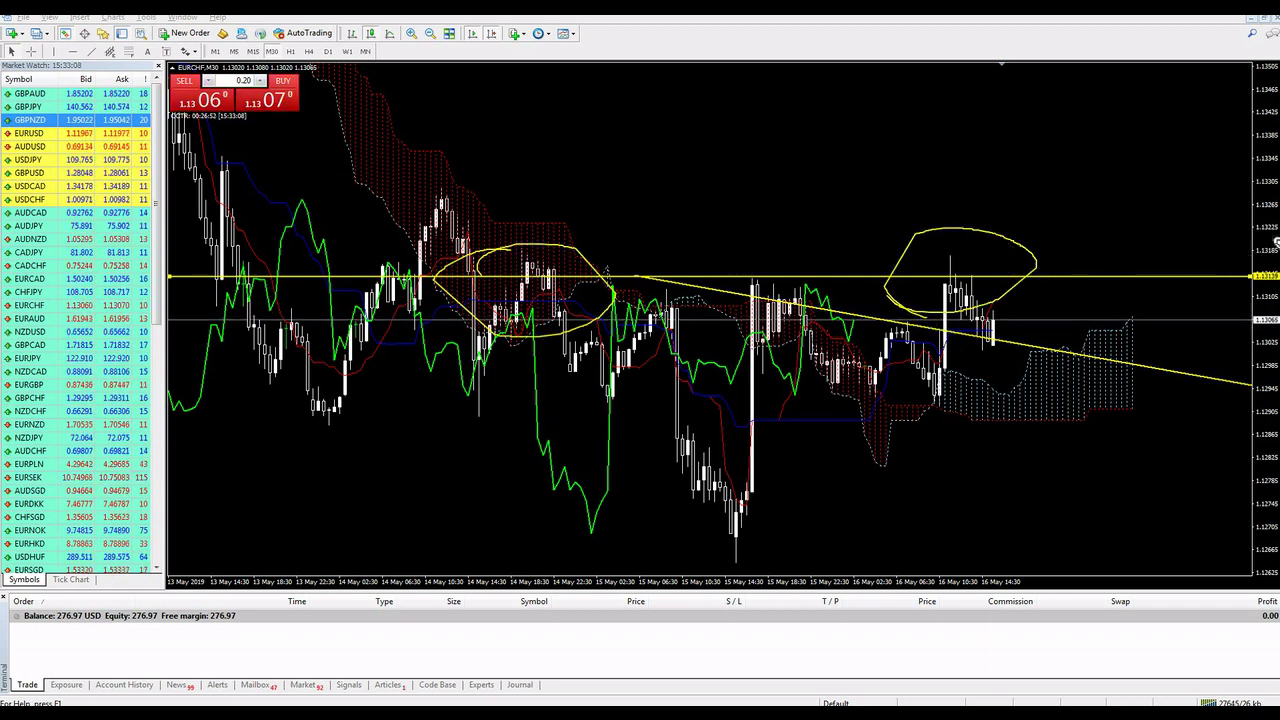
{"action": "key", "text": "Escape"}
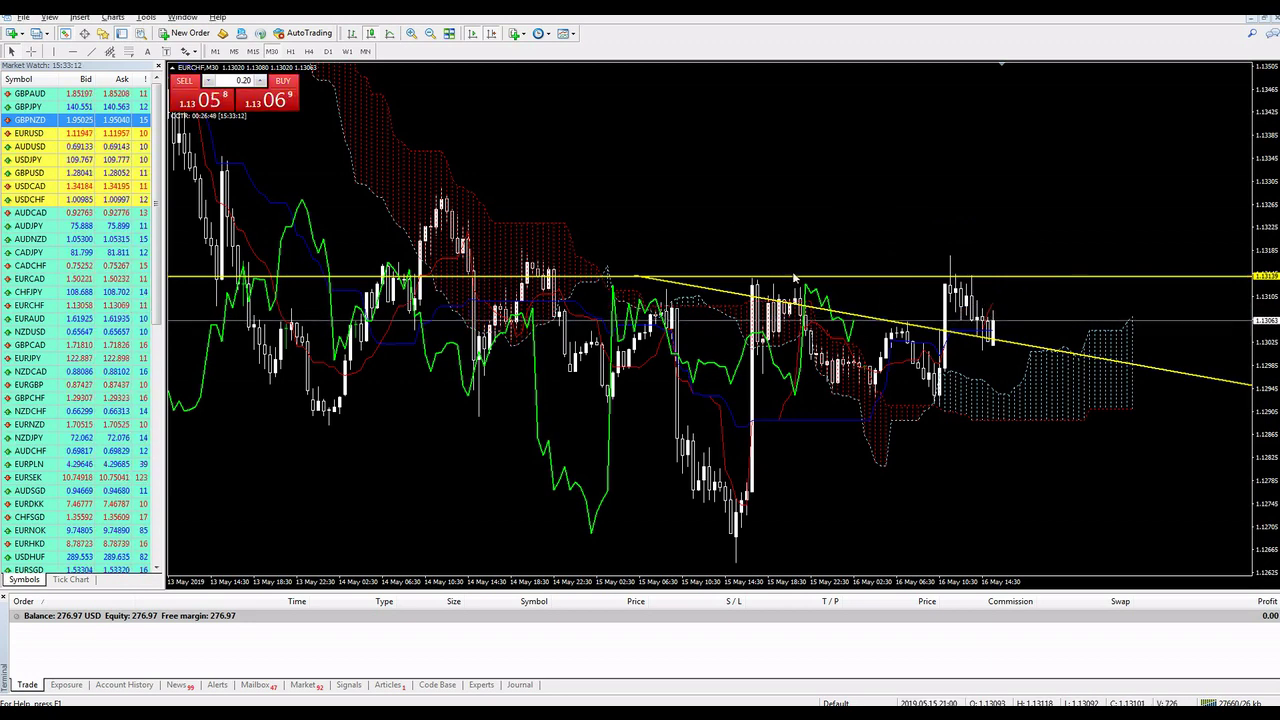
{"action": "key", "text": "BackSpace"}
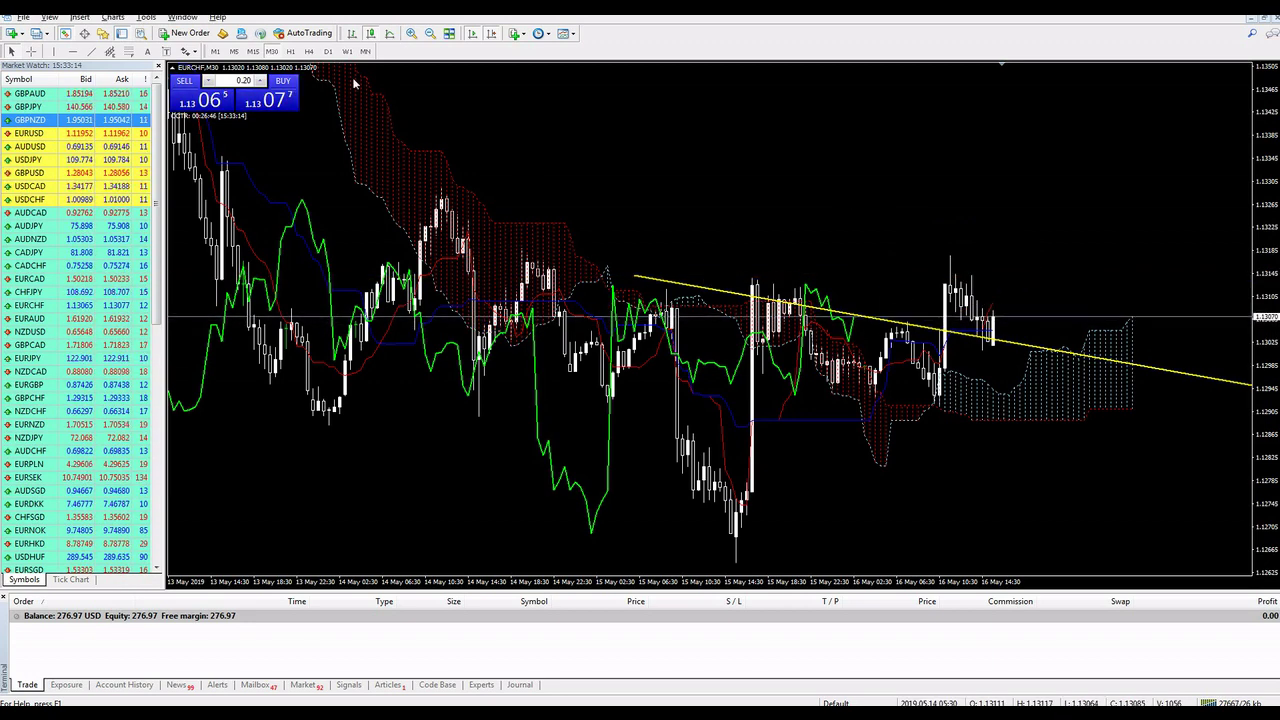
Examine the latest EURCHF candles on the H4 timeframe with the crosshair and return to M30
{"action": "type", "text": "H4"}
{"action": "key", "text": "Return"}
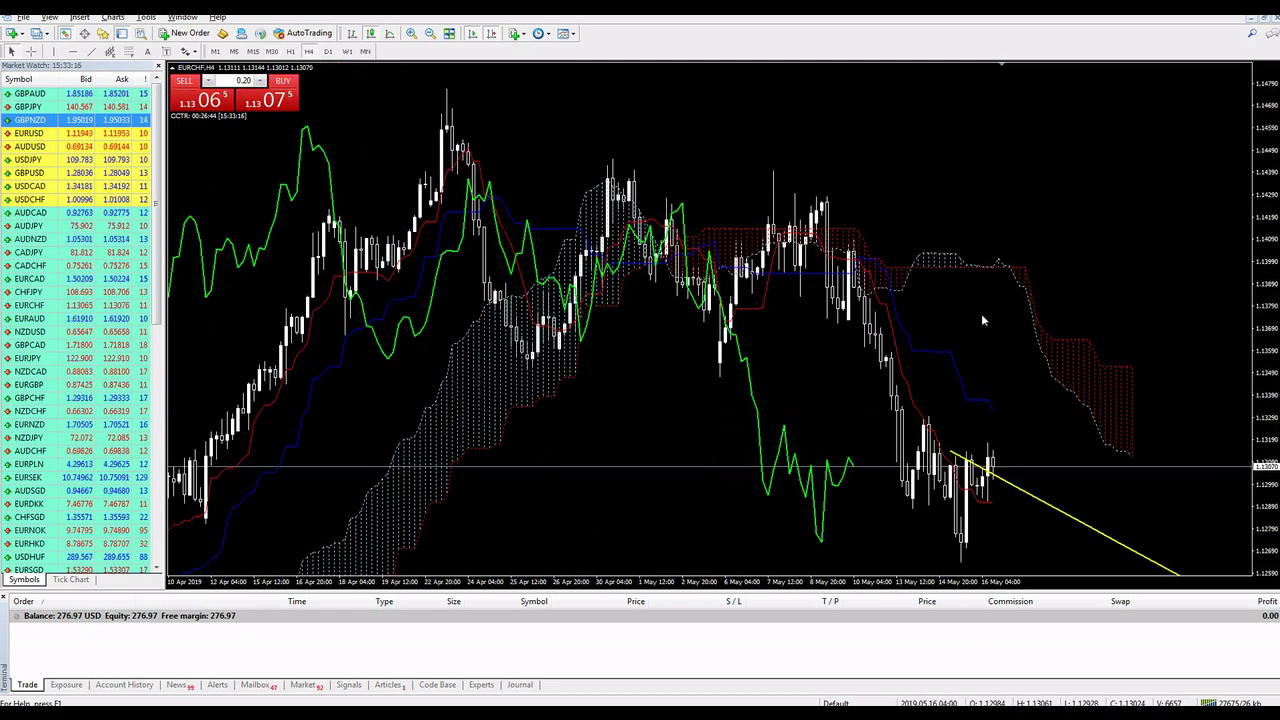
{"action": "middle_click", "coordinate": [984, 461]}
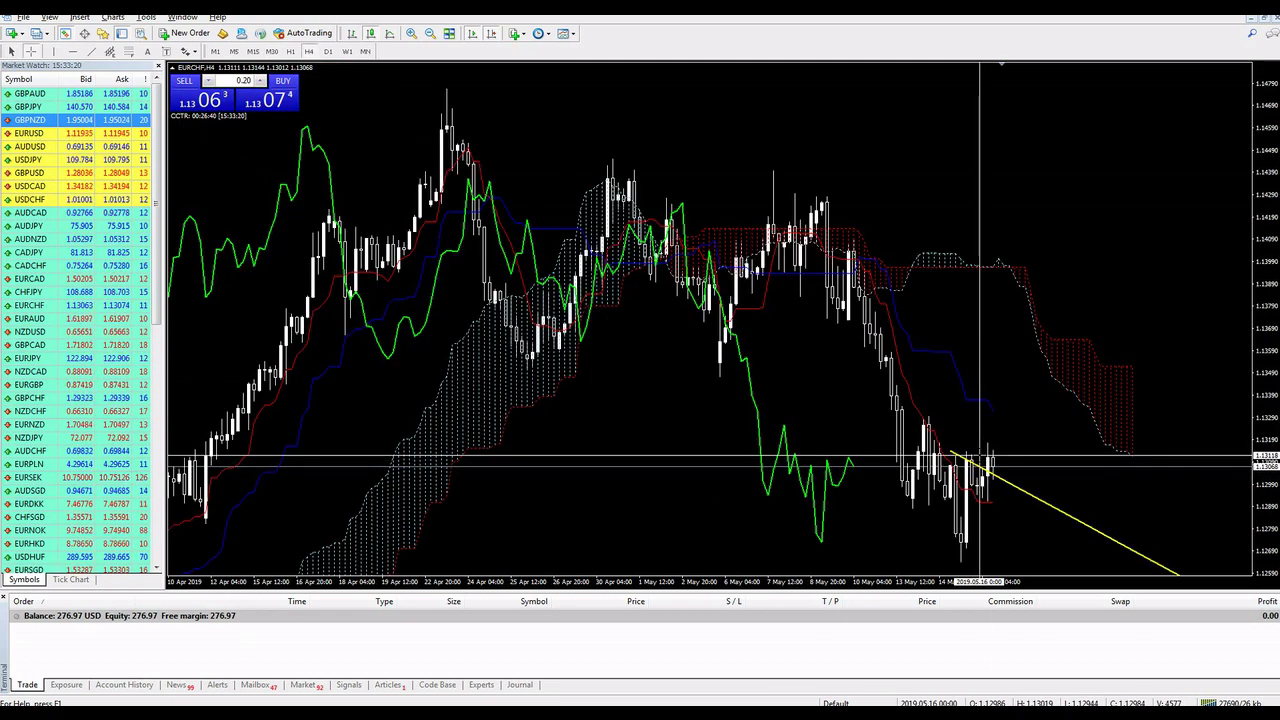
{"action": "left_click", "coordinate": [270, 51]}
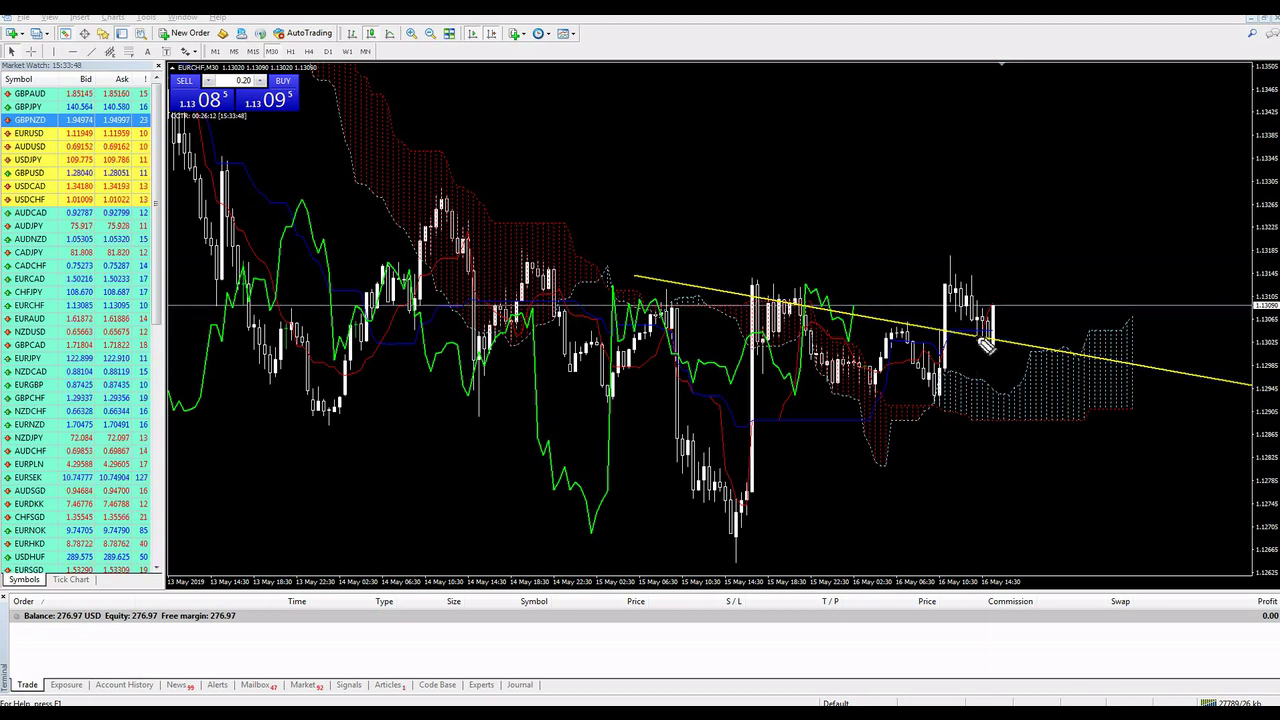
Temporarily circle the whole yellow trendline and the latest candle's touch of it, clear the marks, and delete the trendline
{"action": "mouse_move", "coordinate": [652, 281]}
{"action": "left_mouse_down"}
{"action": "mouse_move", "coordinate": [798, 347]}
{"action": "mouse_move", "coordinate": [1100, 380]}
{"action": "mouse_move", "coordinate": [930, 300]}
{"action": "mouse_move", "coordinate": [706, 260]}
{"action": "mouse_move", "coordinate": [670, 326]}
{"action": "mouse_move", "coordinate": [733, 355]}
{"action": "left_mouse_up"}
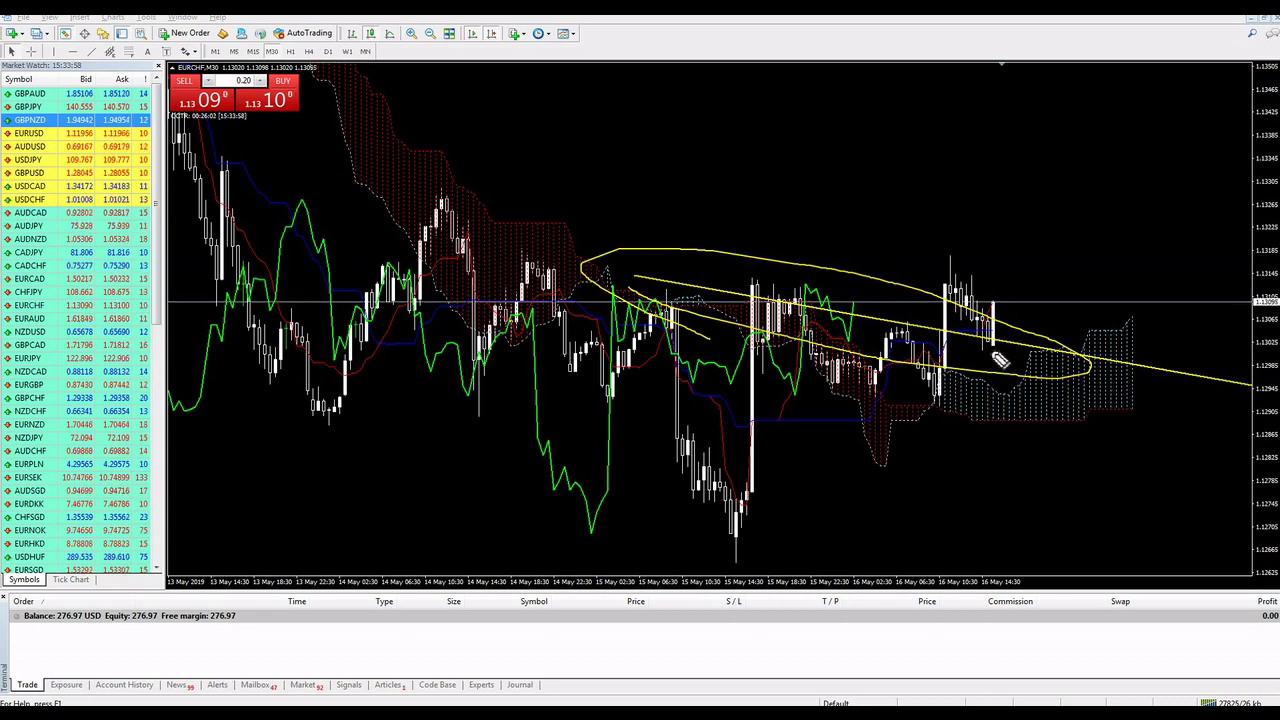
{"action": "left_click_drag", "start_coordinate": [1003, 332], "coordinate": [988, 356]}
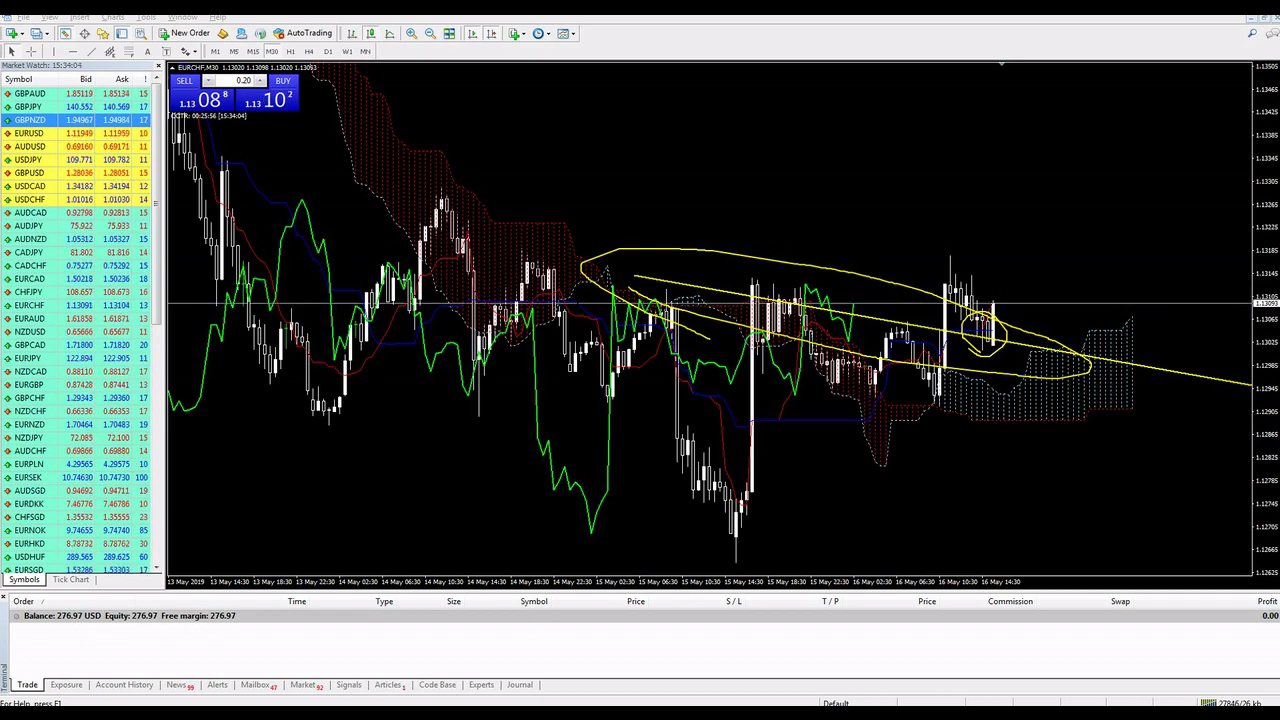
{"action": "key", "text": "Escape"}
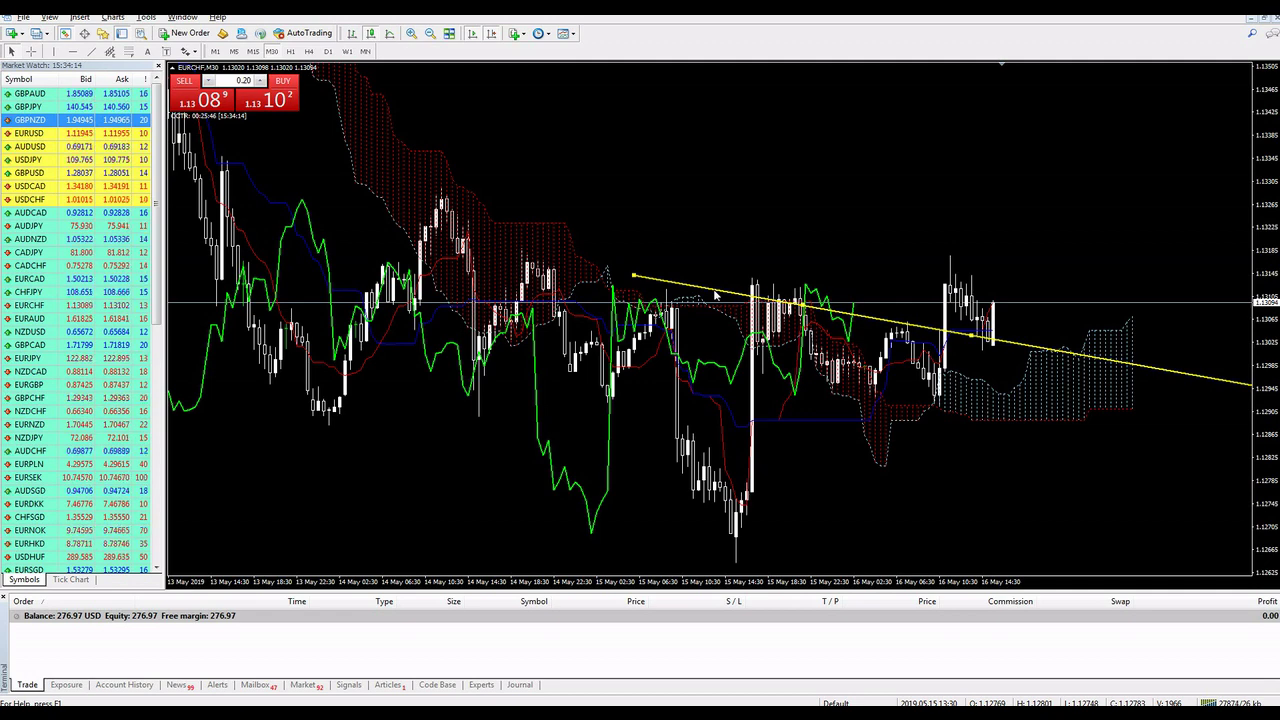
{"action": "key", "text": "Delete"}
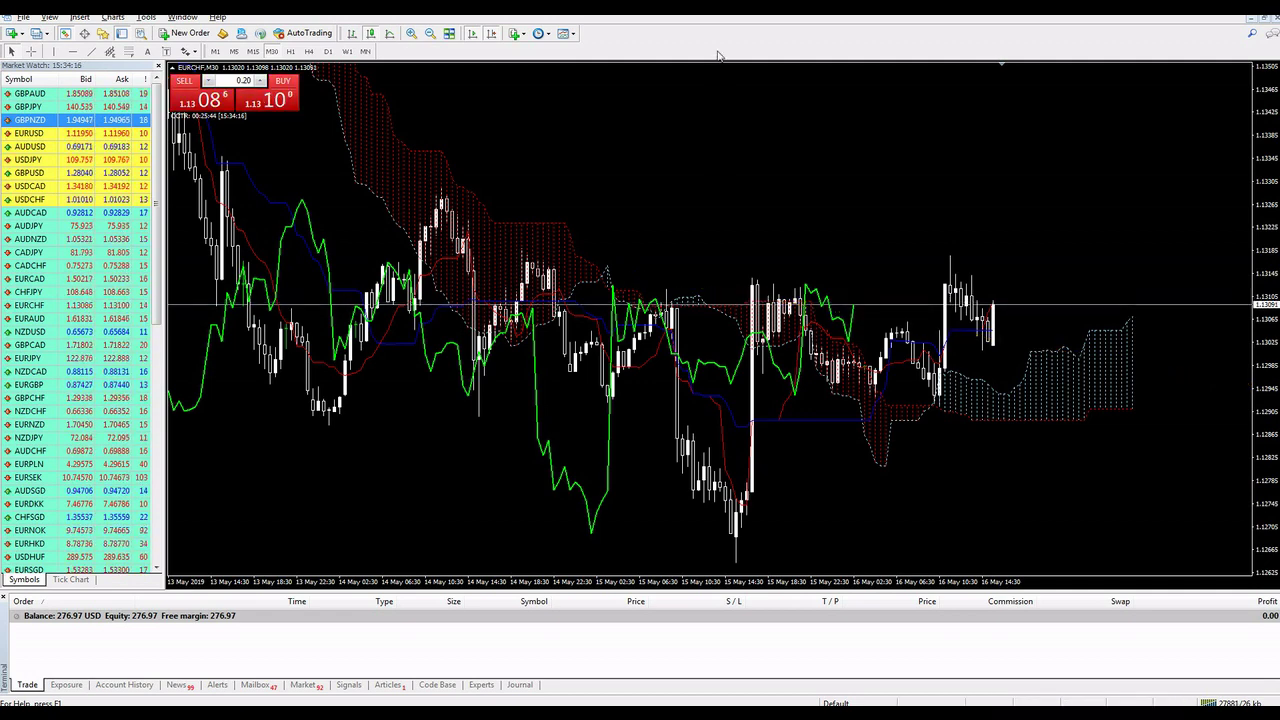